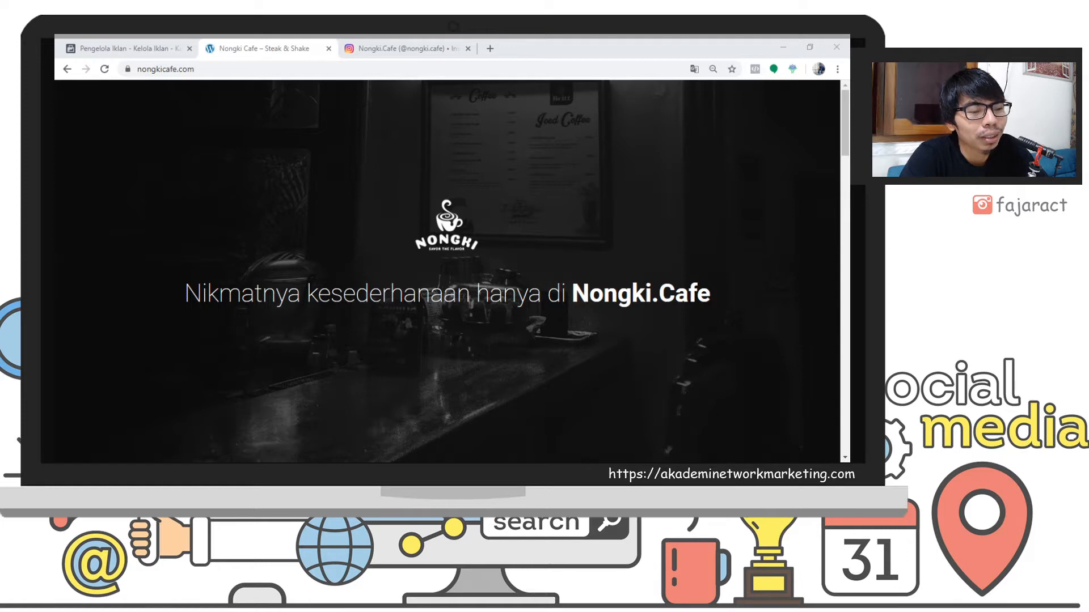
Open the Promo Nongki campaign in Facebook Ads Manager and view its ad set's performance charts.
key(alt+Tab)
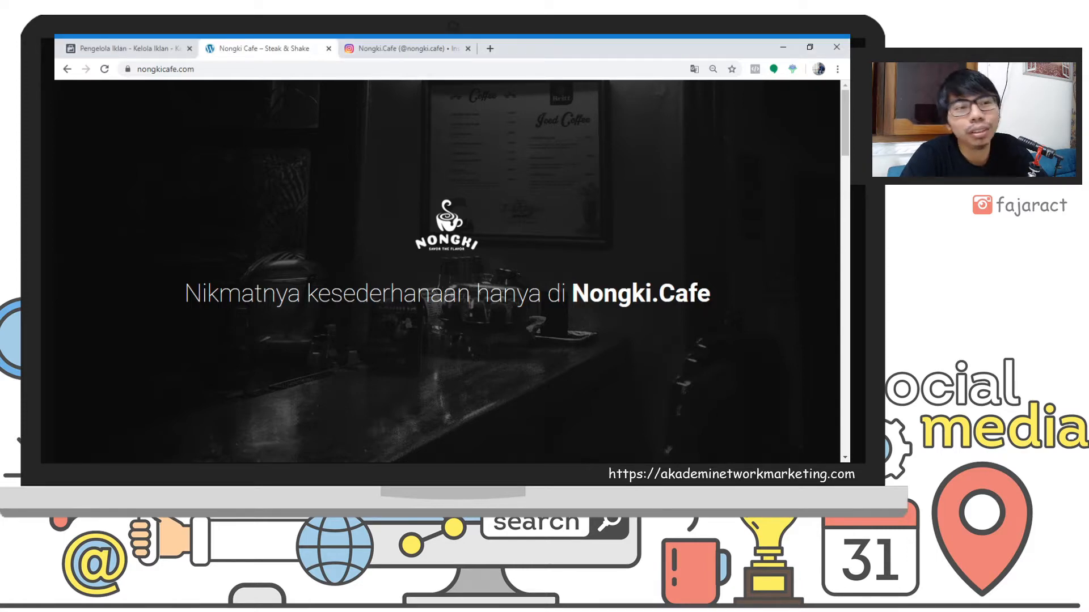
click(125, 45)
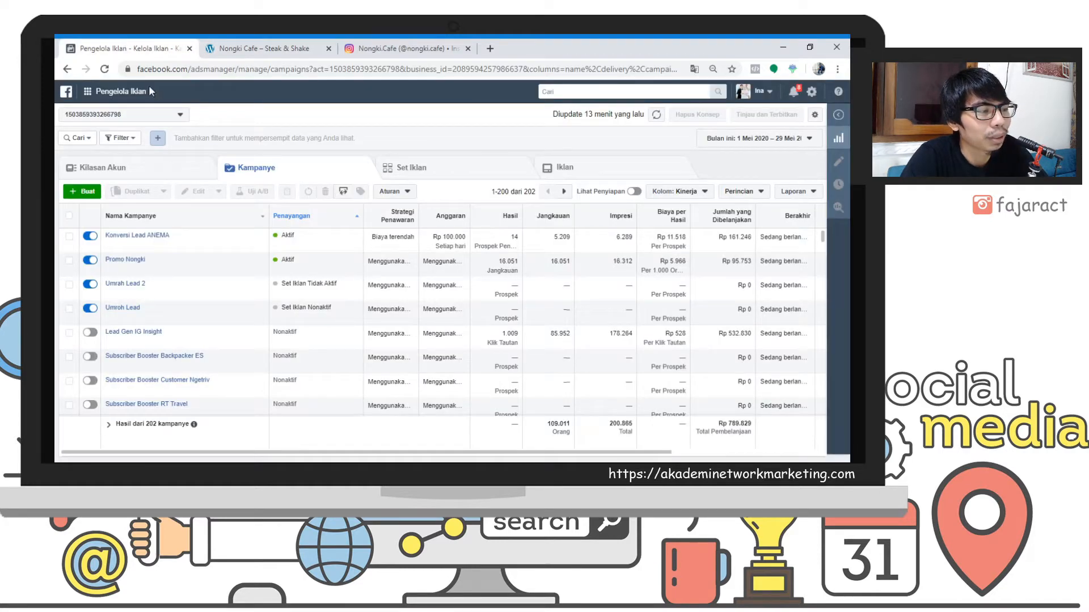
click(130, 261)
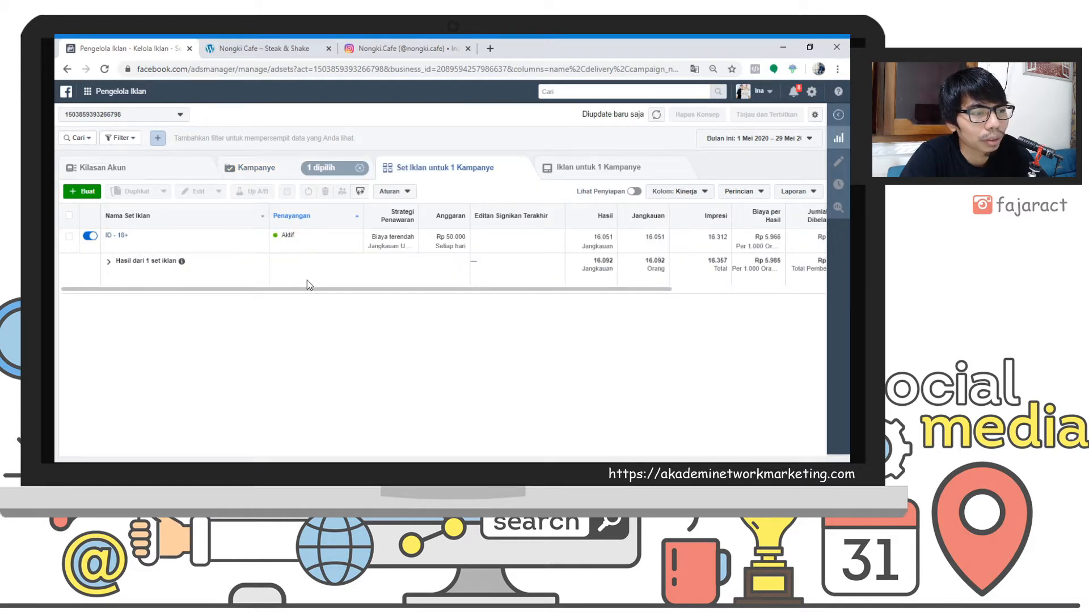
click(838, 116)
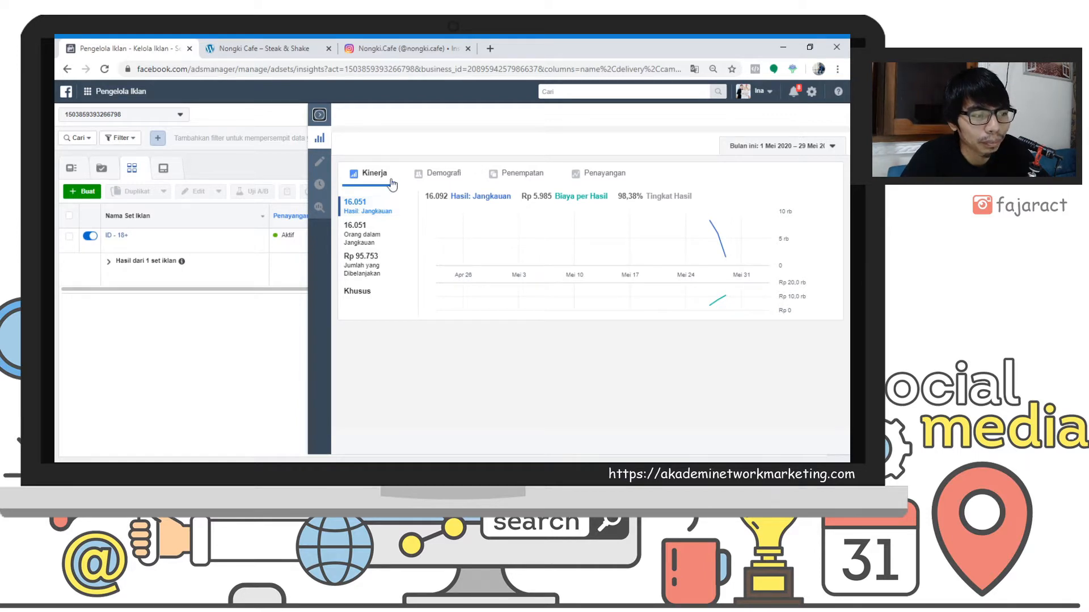
click(320, 115)
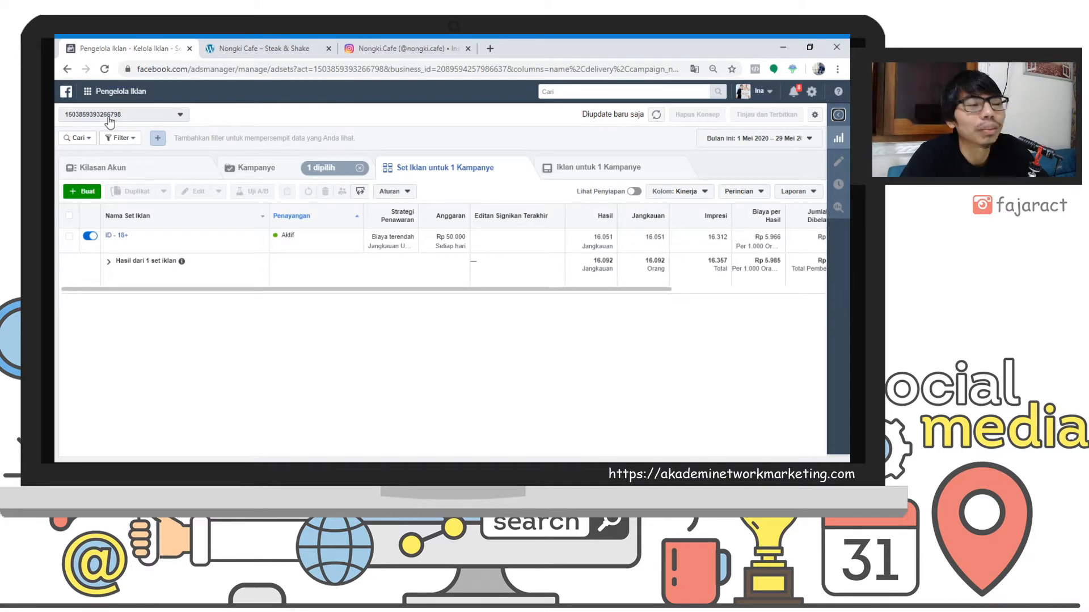
click(90, 92)
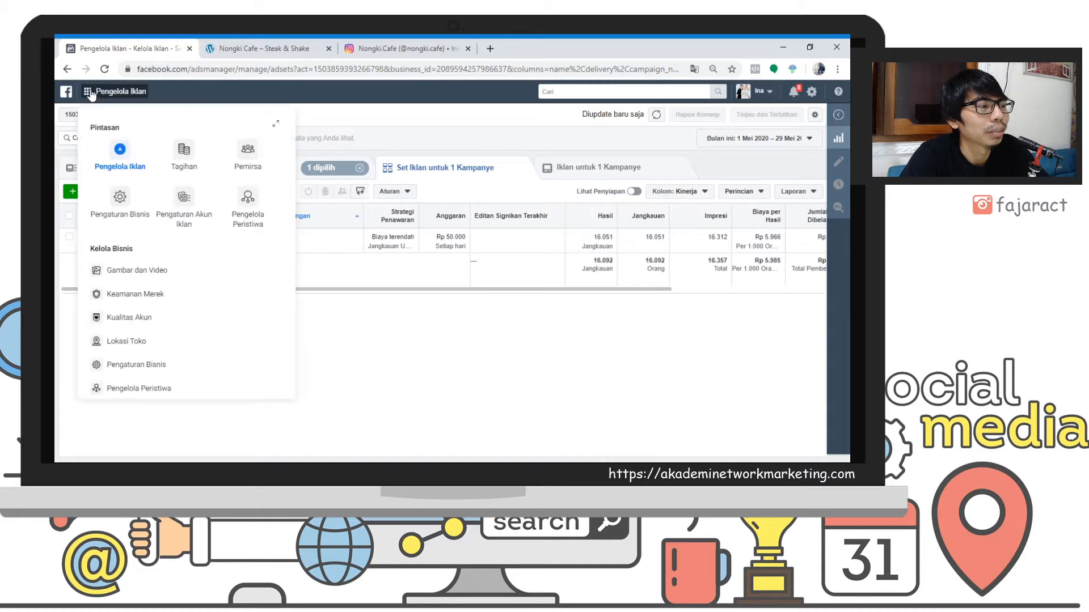
click(357, 110)
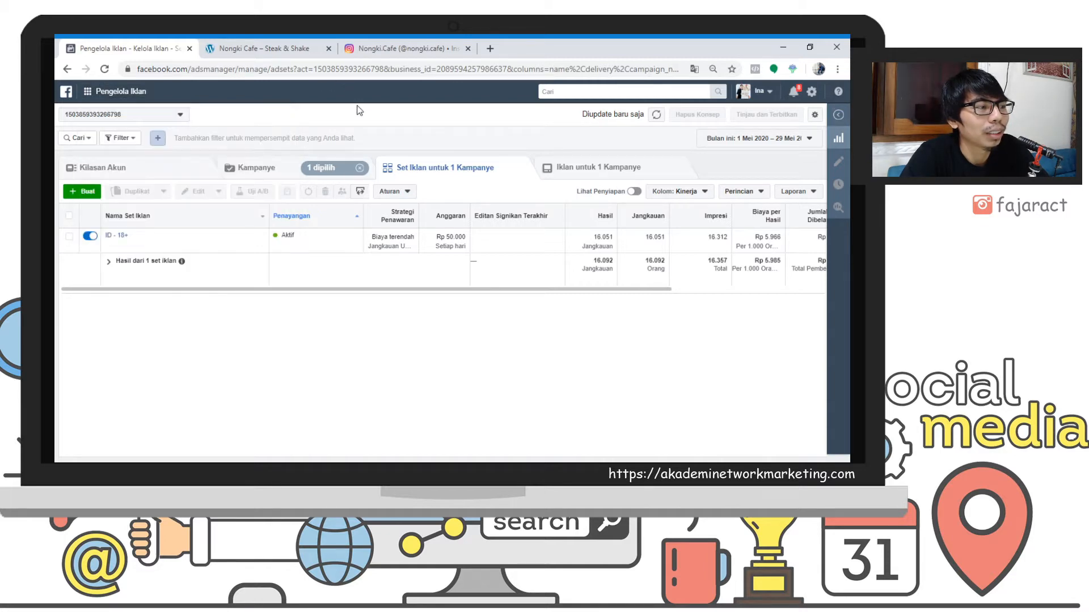
Start creating a new campaign instead of using the existing one, with Jangkauan as its marketing objective.
click(85, 192)
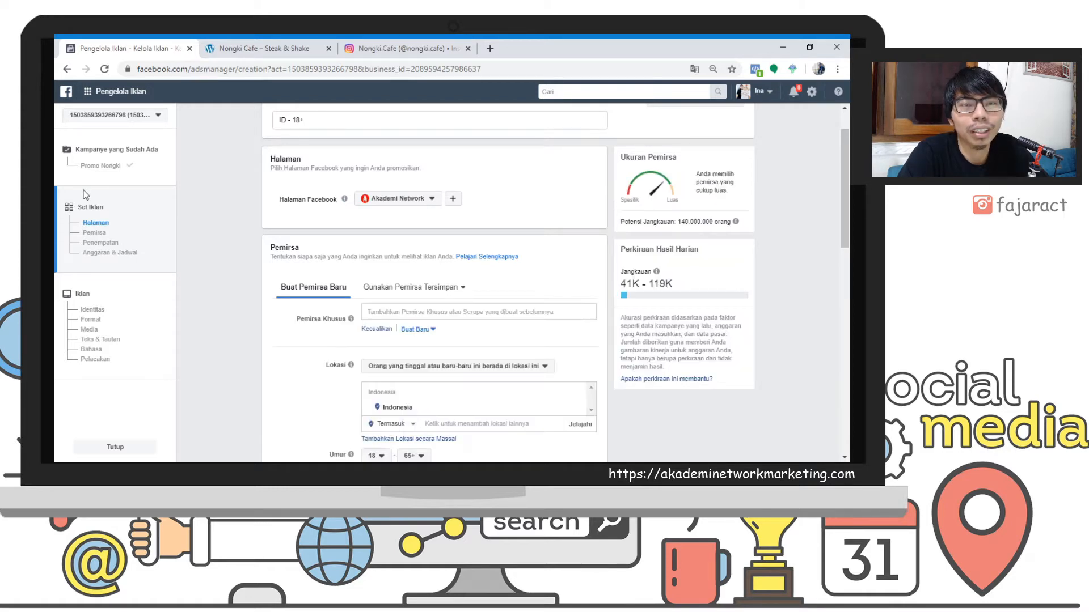
drag(751, 170, 343, 190)
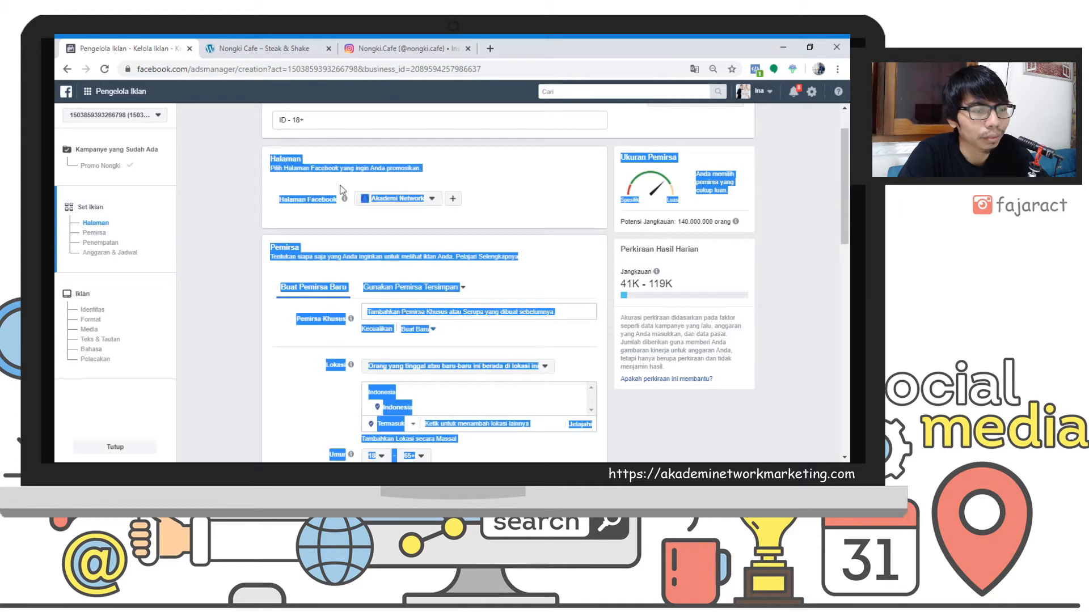
click(91, 166)
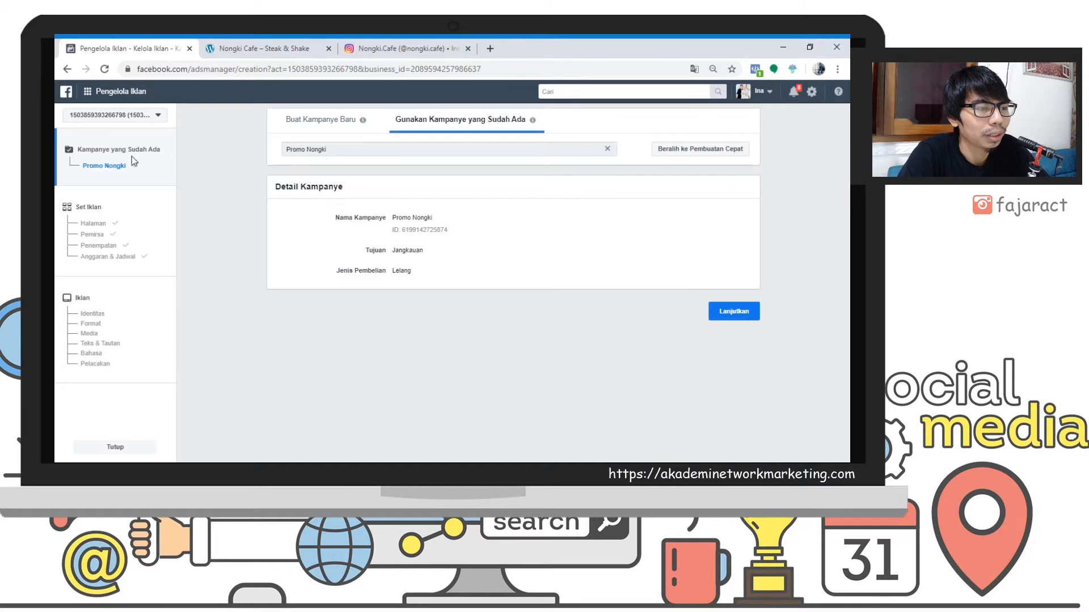
click(93, 98)
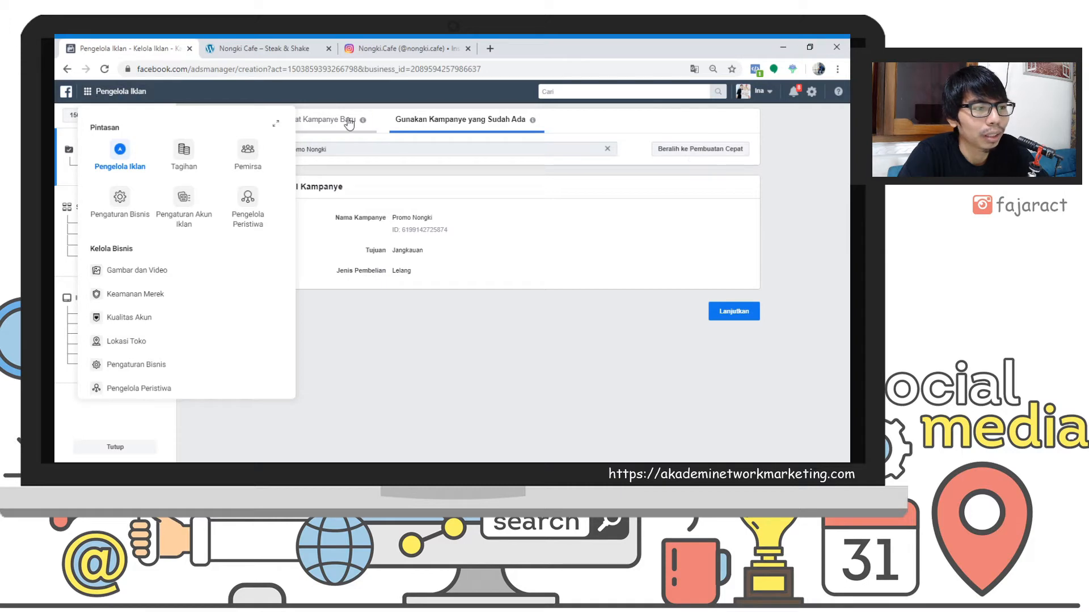
click(349, 122)
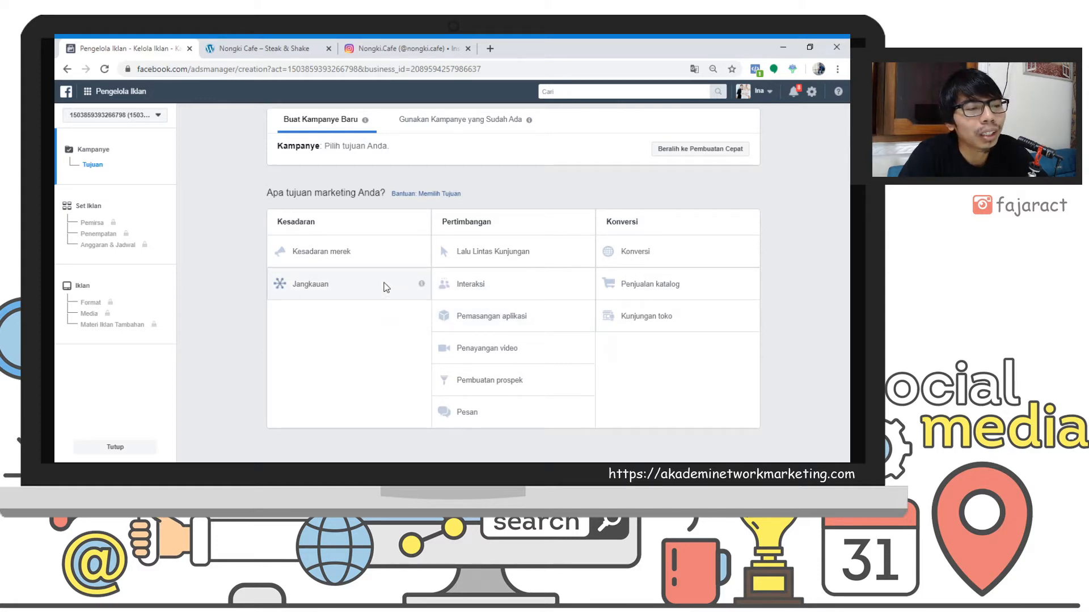
click(386, 287)
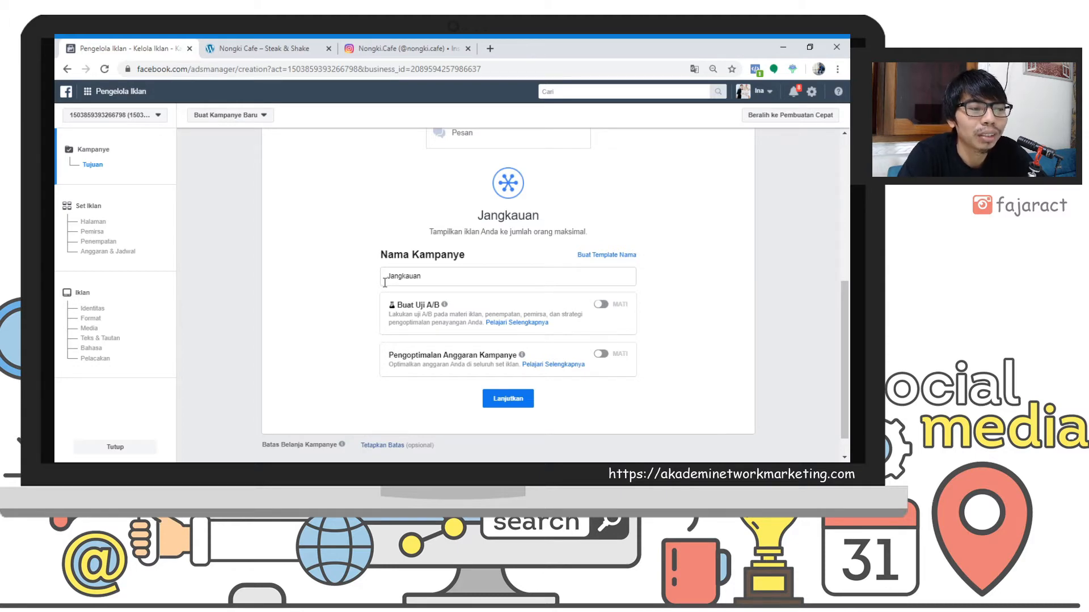
Replace the default campaign name with "Promo Gratis".
click(439, 274)
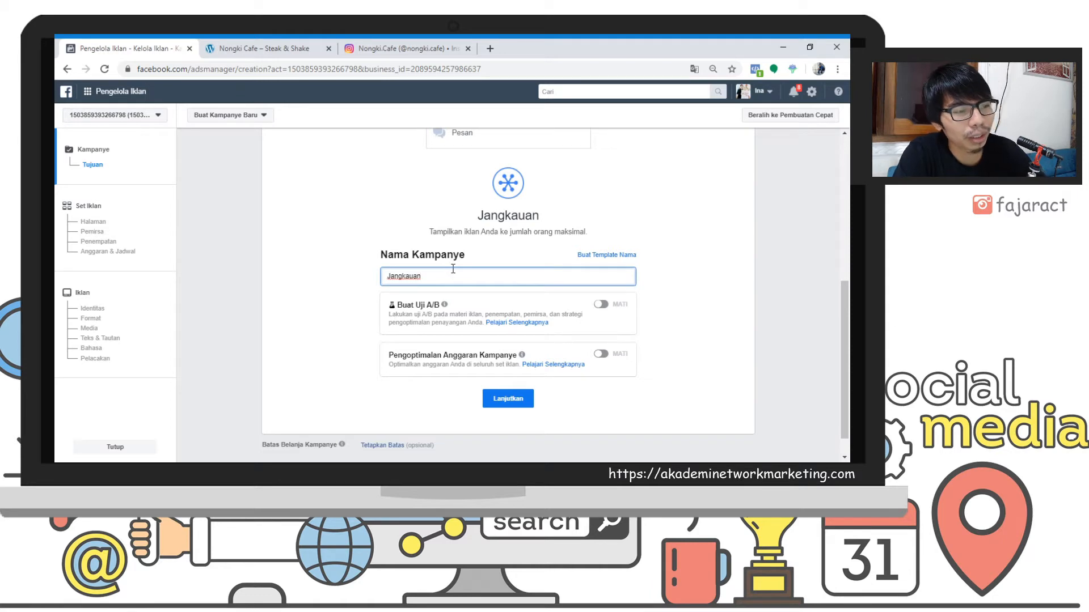
key(BackSpace)
key(BackSpace)
key(BackSpace)
key(BackSpace)
key(BackSpace)
key(BackSpace)
key(BackSpace)
key(BackSpace)
key(BackSpace)
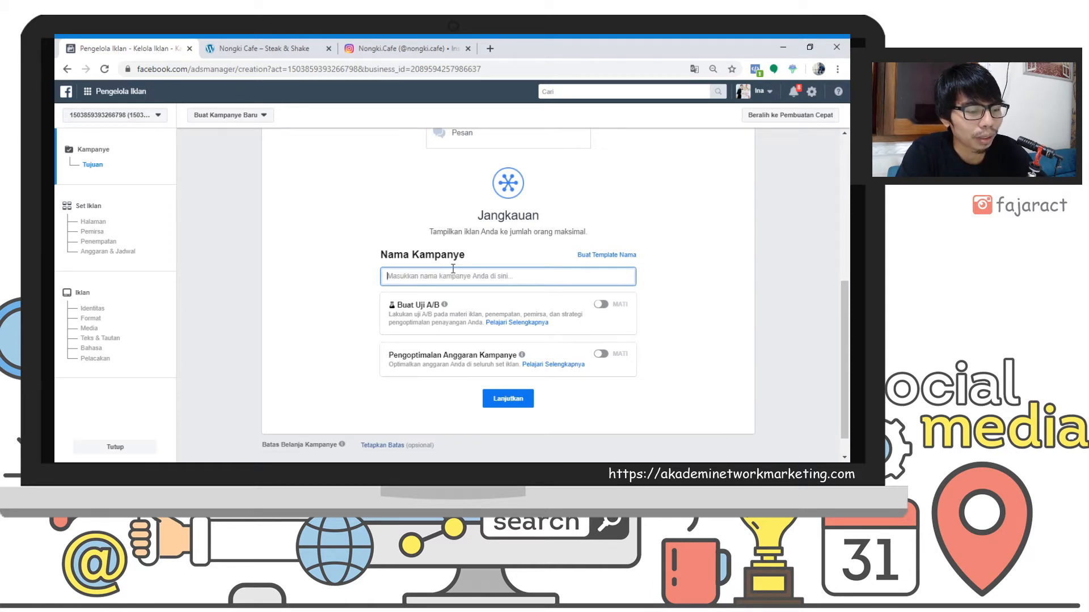
text(Promo G)
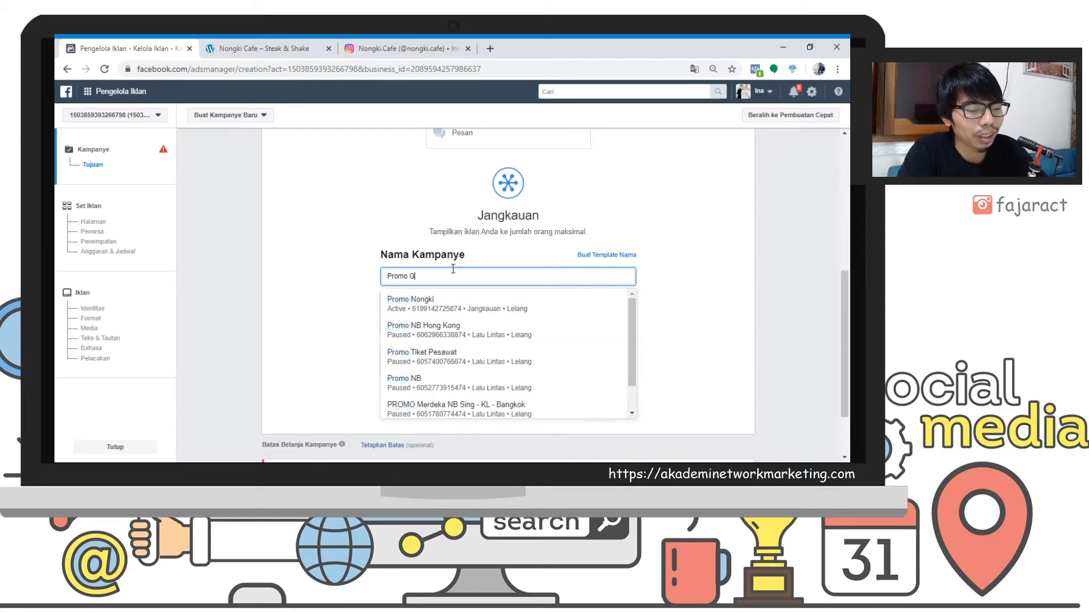
text(ratis)
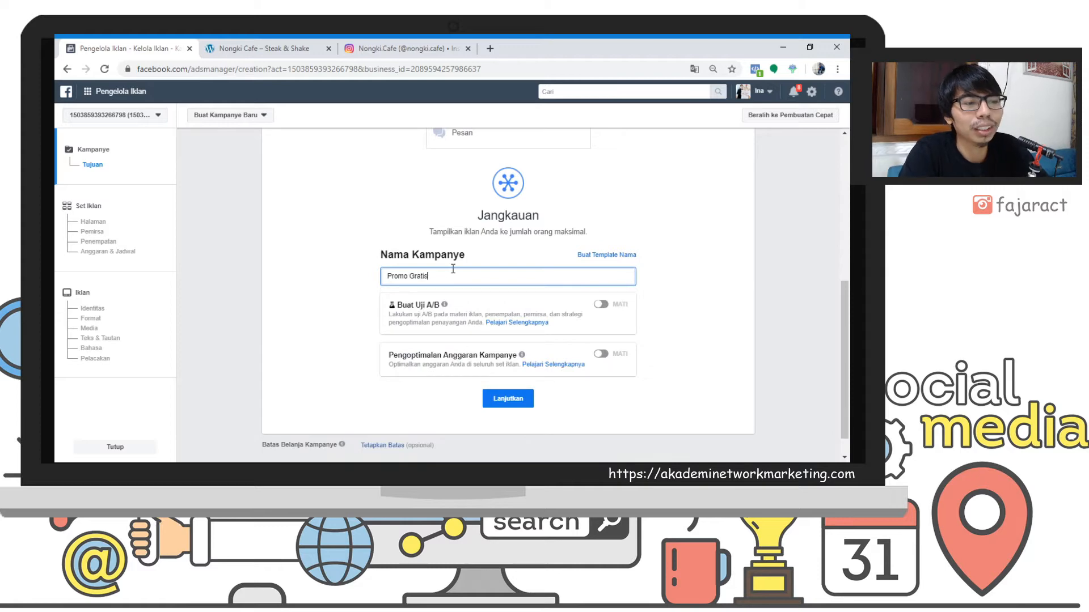
Review the Mangkoki menu items and their prices on the Nongki Cafe website.
click(285, 41)
drag(847, 126, 849, 302)
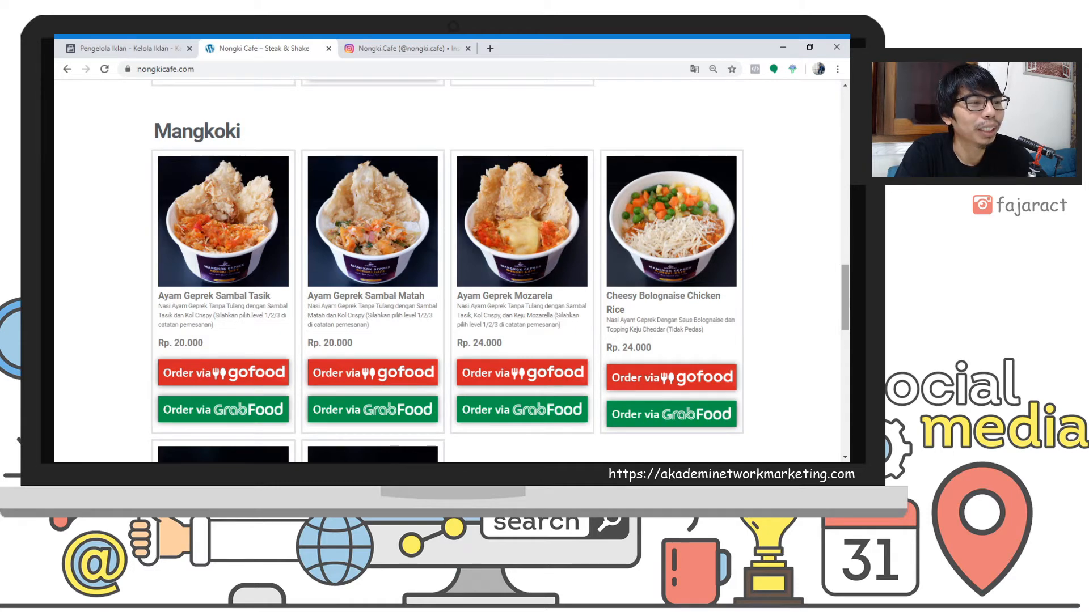
mouse_move(849, 303)
mouse_down()
mouse_move(849, 324)
mouse_move(849, 308)
mouse_up()
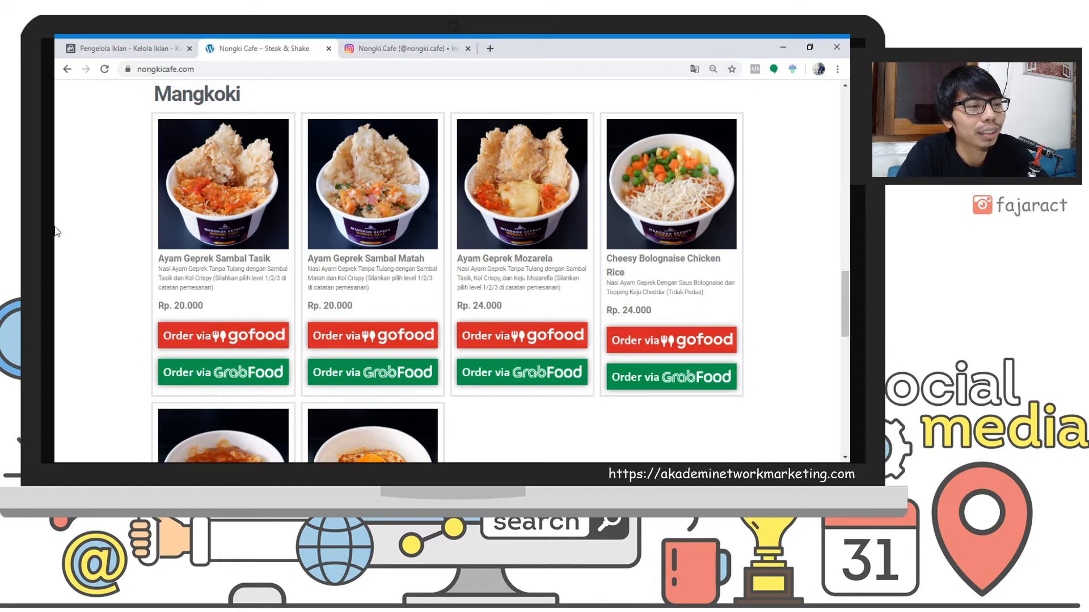
drag(849, 304, 848, 121)
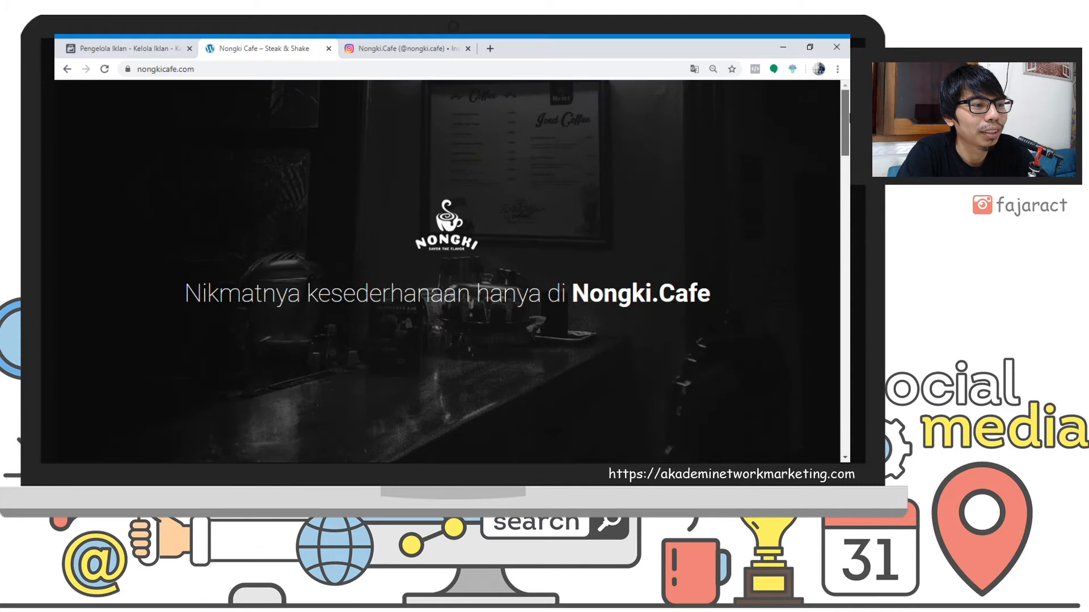
Back in Ads Manager, extend the campaign name to "Promo Gratis Ayam Geprek Ice Tea" and continue to the ad set settings.
click(150, 40)
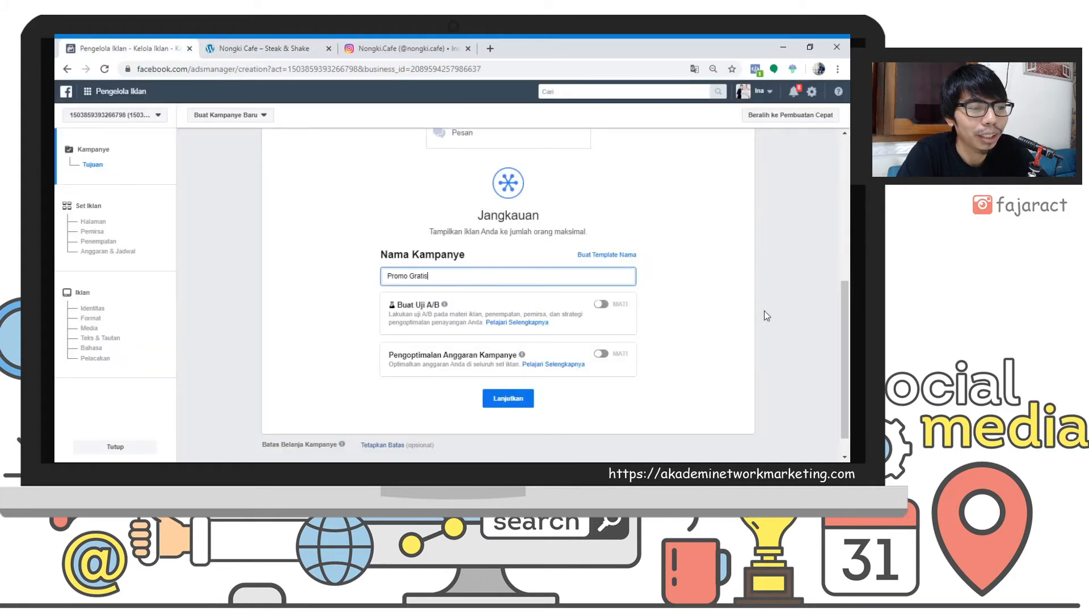
click(781, 312)
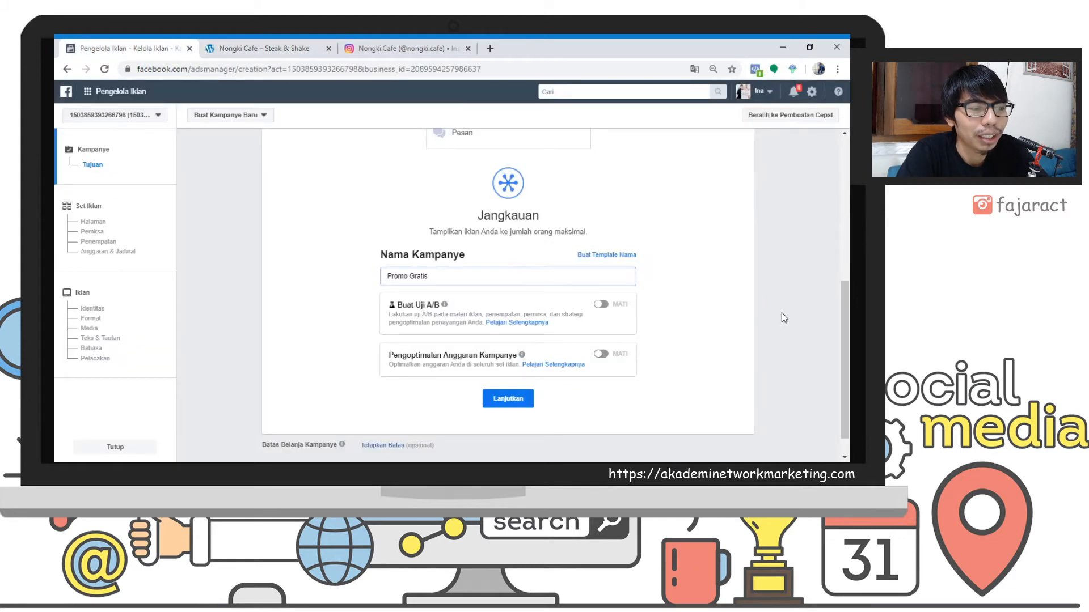
click(476, 270)
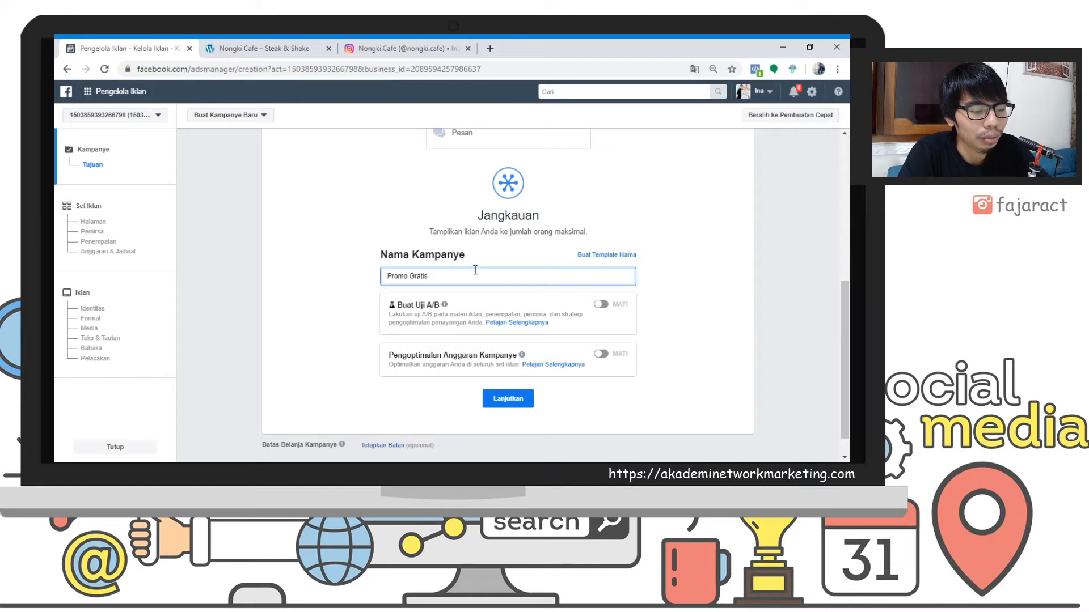
text(Ice )
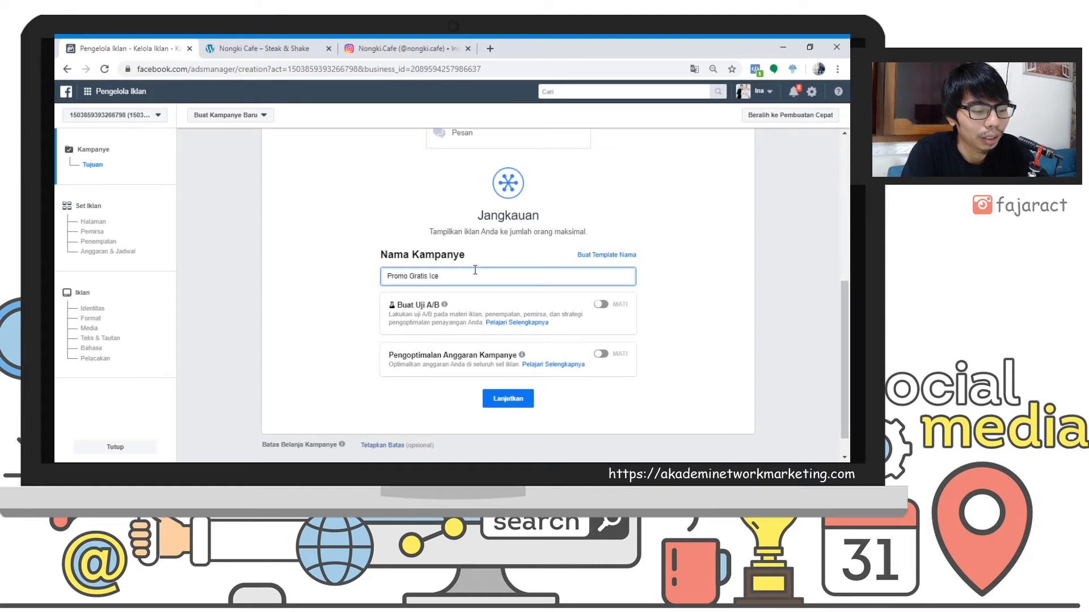
text(Tea)
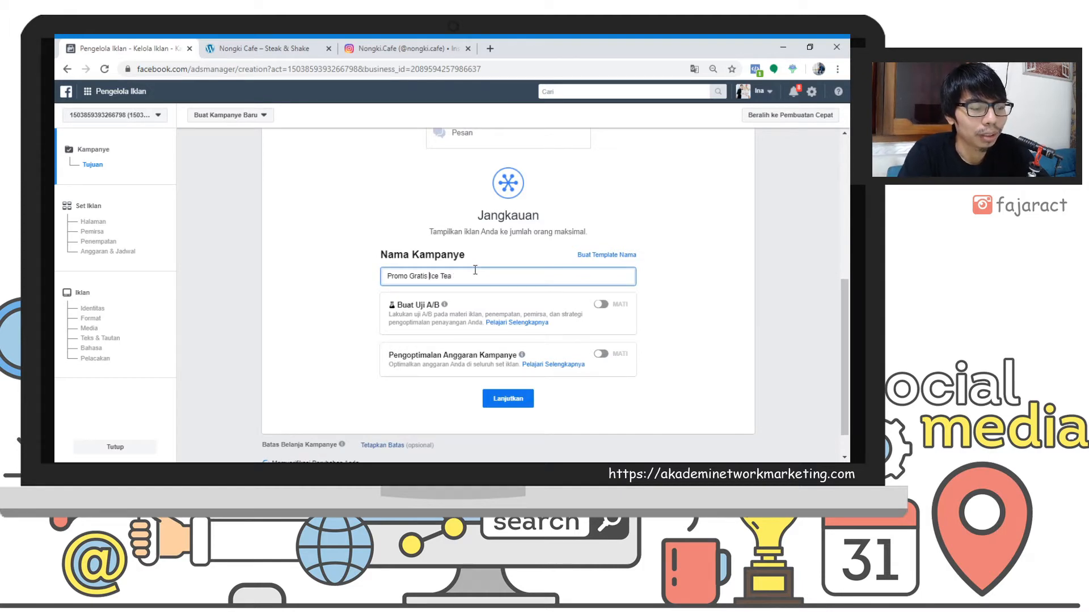
text(Ayam )
text(Geprek)
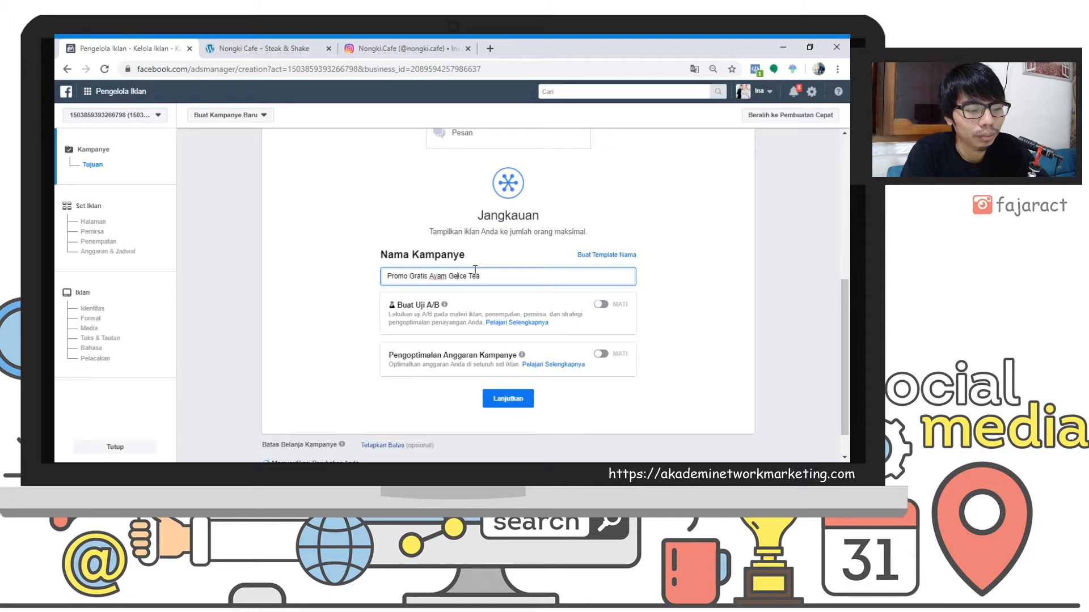
click(520, 403)
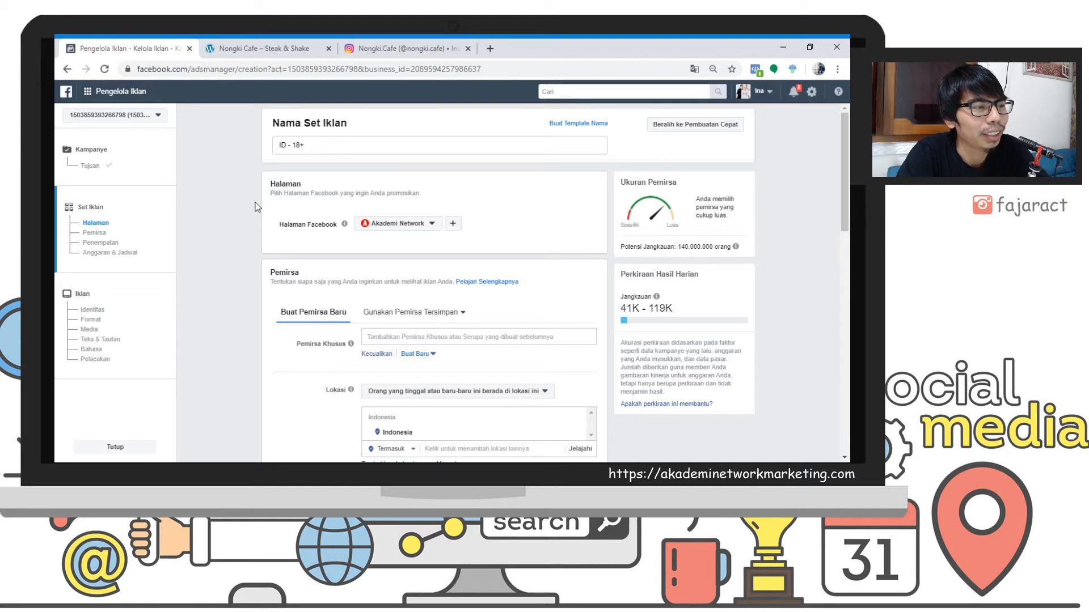
Set the ad set's promoted Facebook page to Nongki Cafe.
click(426, 226)
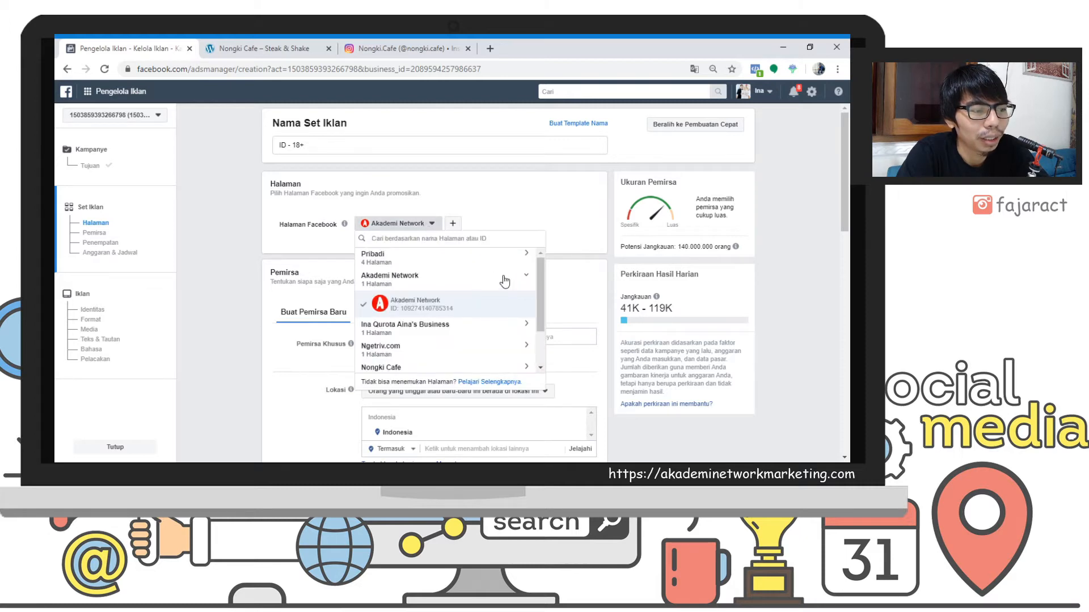
drag(539, 288, 543, 348)
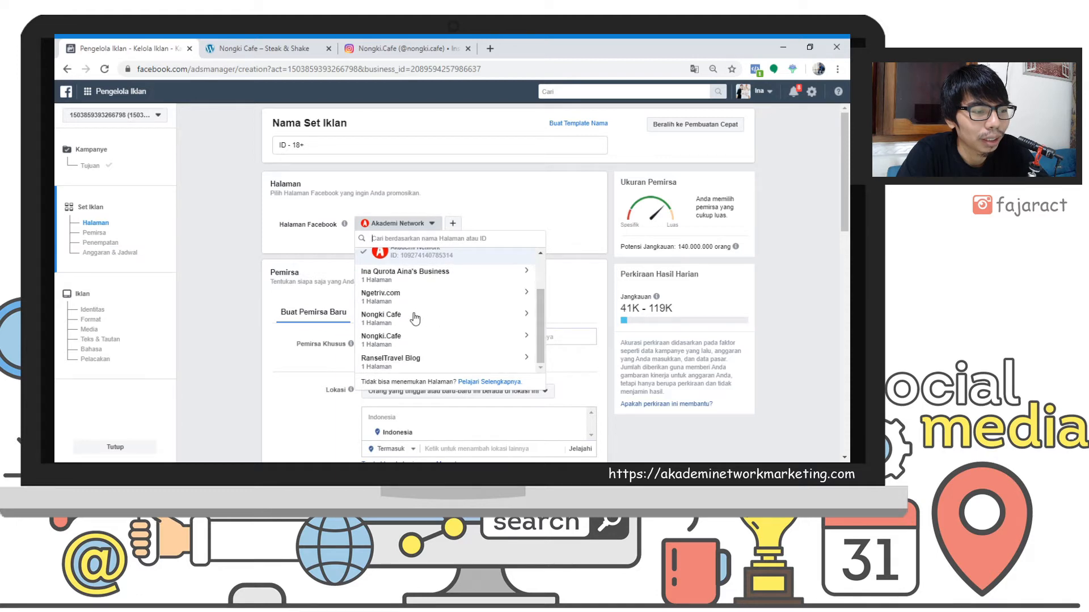
click(414, 319)
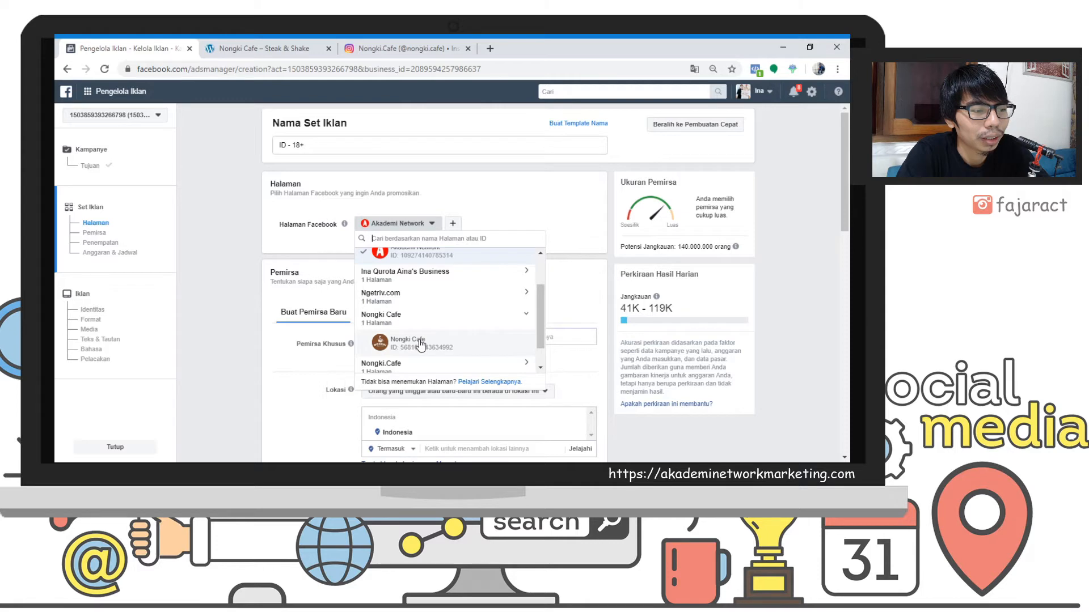
click(420, 345)
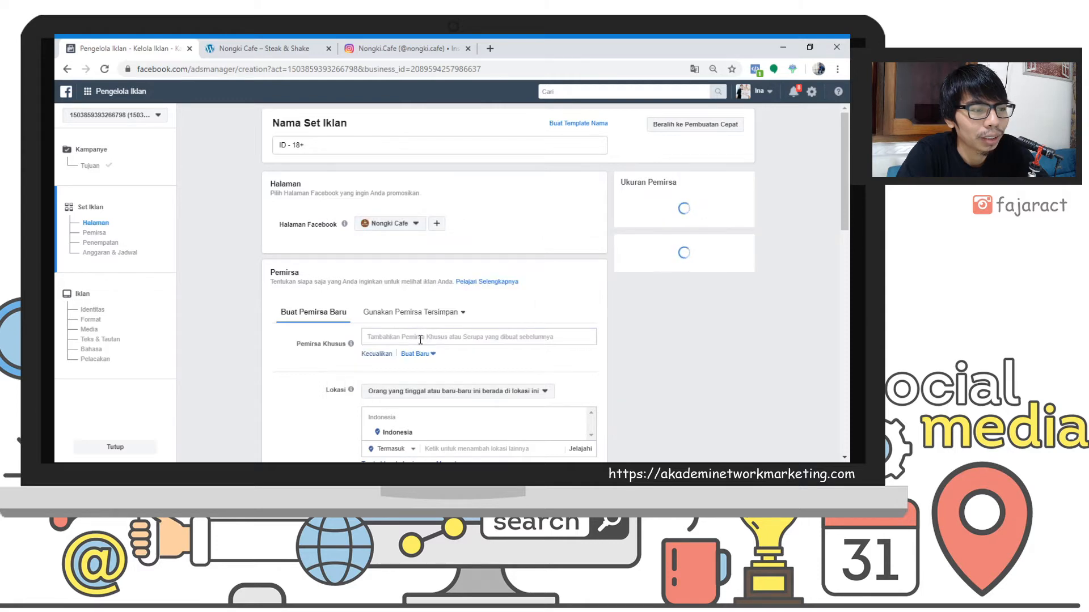
click(416, 223)
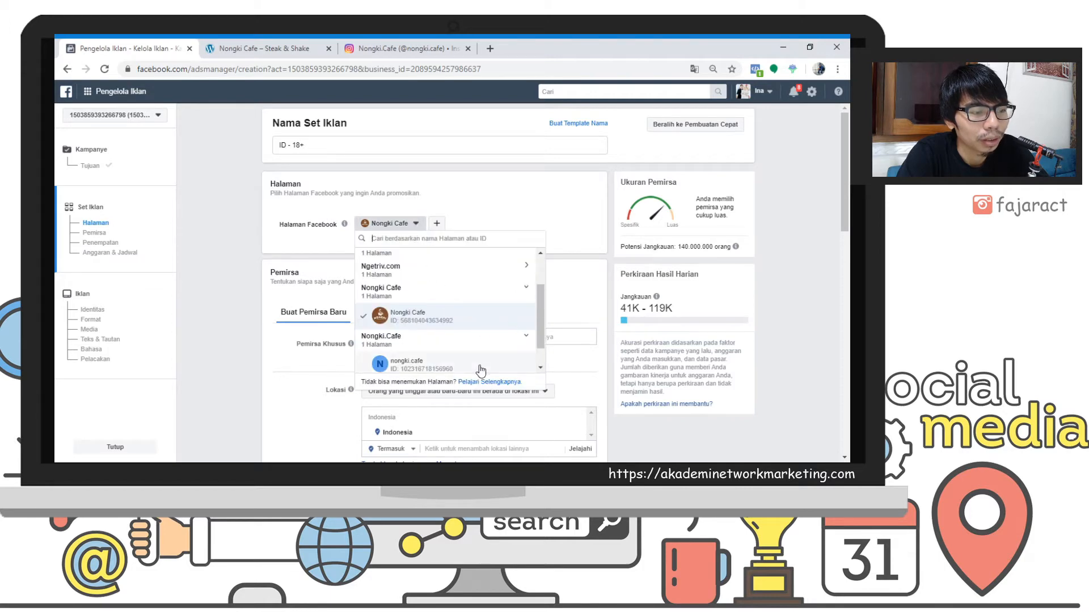
click(475, 319)
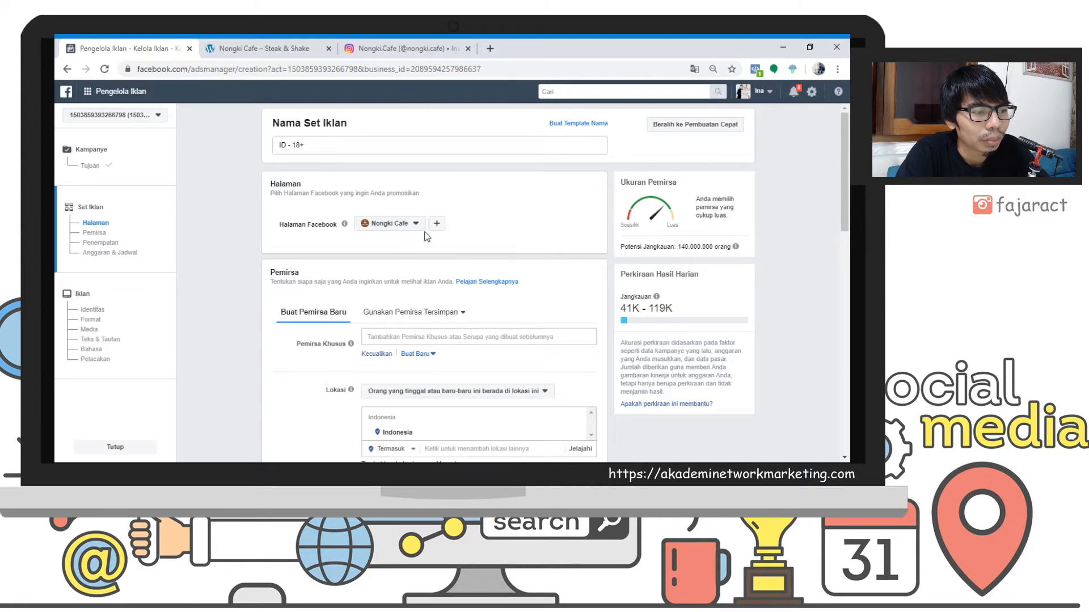
Remove Indonesia from the ad set's audience locations.
mouse_move(346, 224)
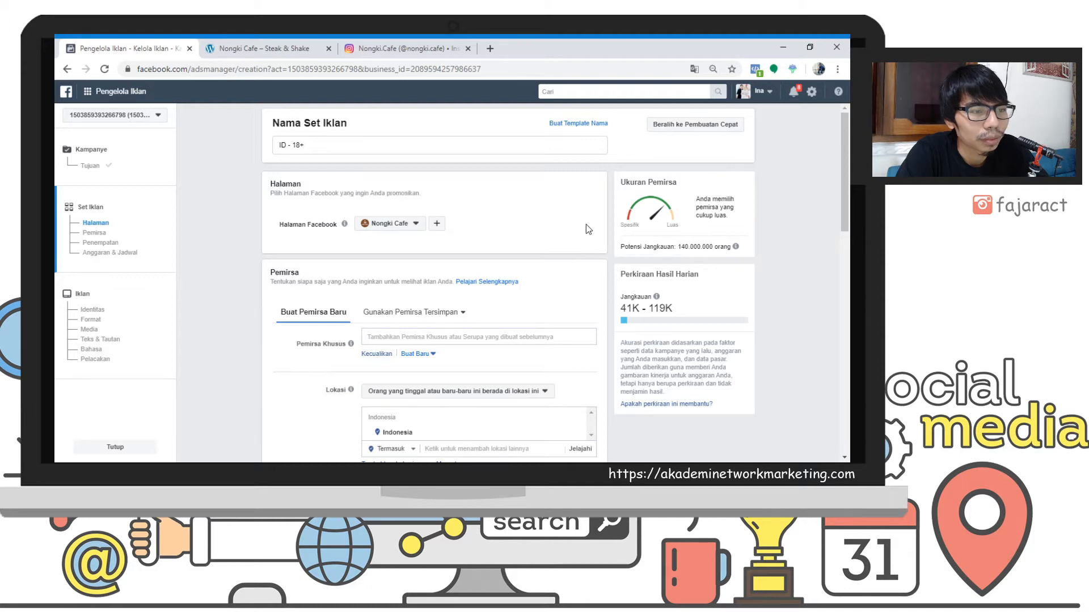
drag(839, 194, 845, 234)
scroll(842, 250, down, 2)
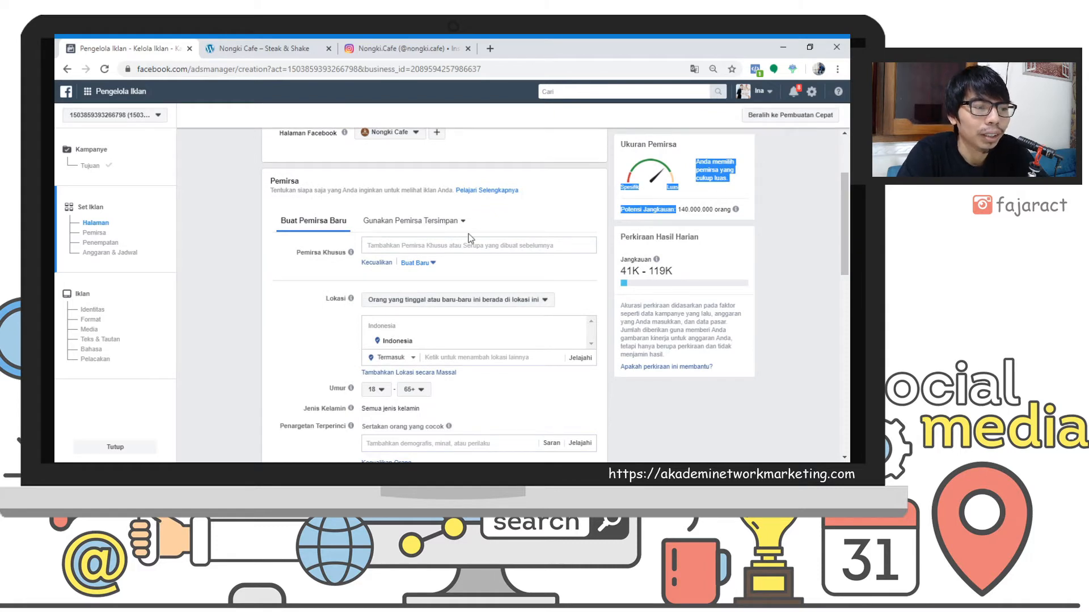
click(803, 244)
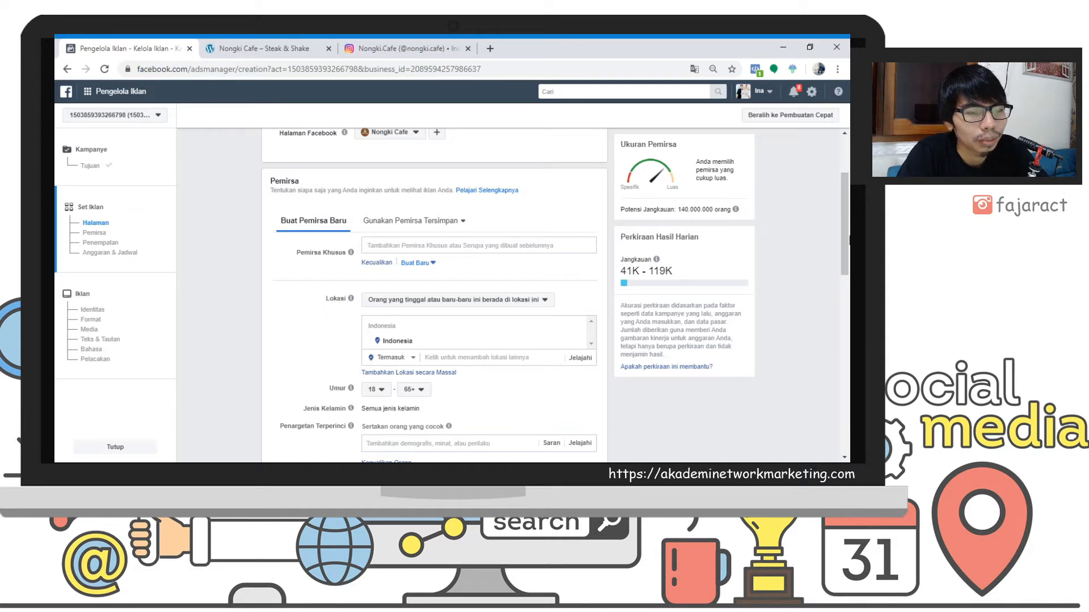
drag(849, 239, 848, 279)
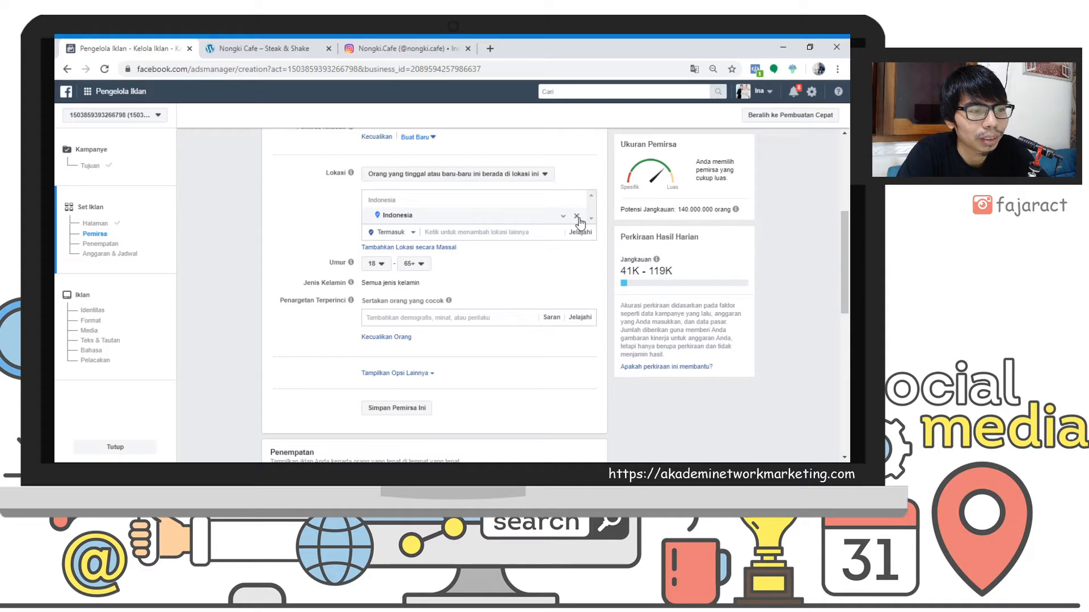
click(577, 217)
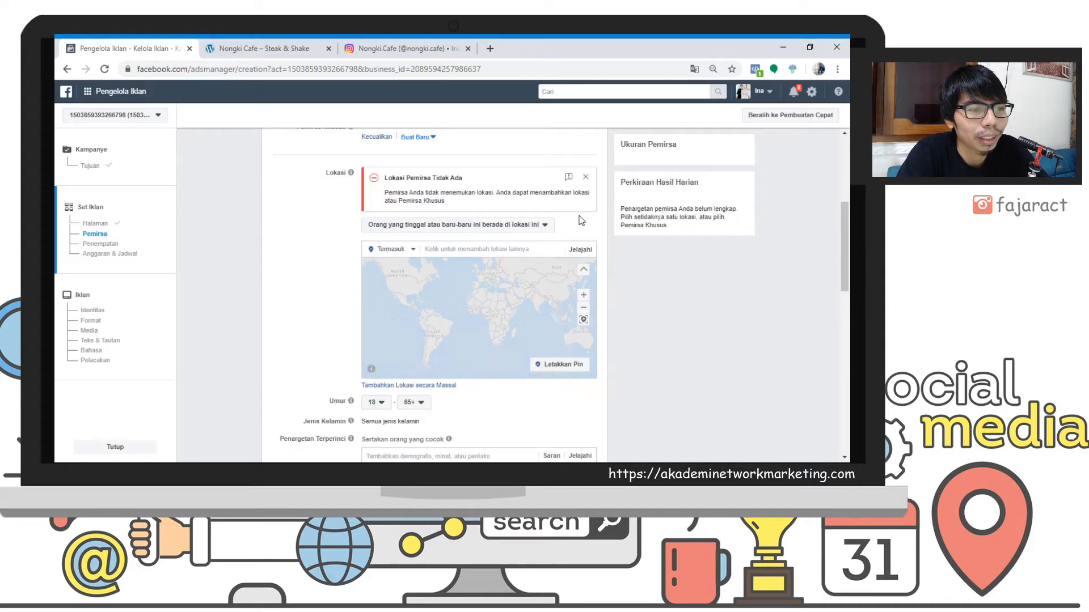
Add the cafe's street in Rancaekek, West Java, as the included audience location.
click(503, 249)
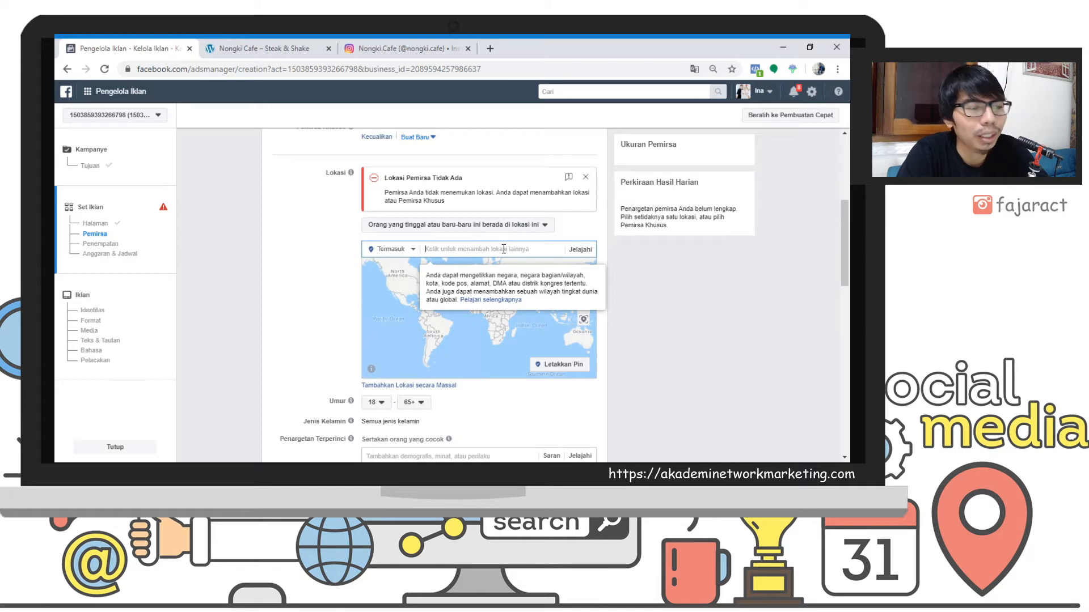
text(Jl Te)
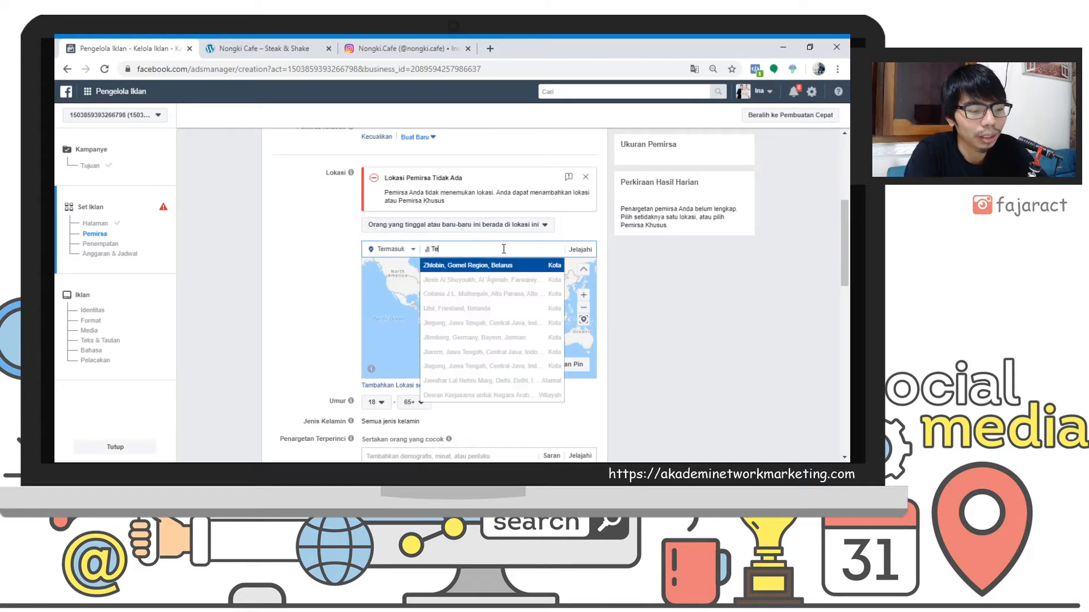
text(ratai Raya)
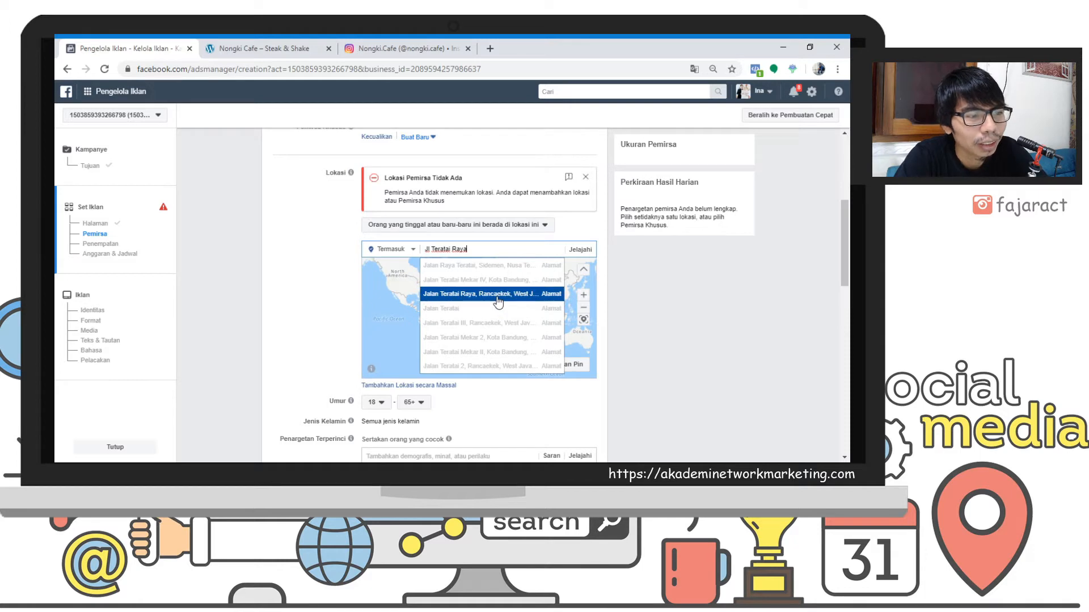
click(497, 295)
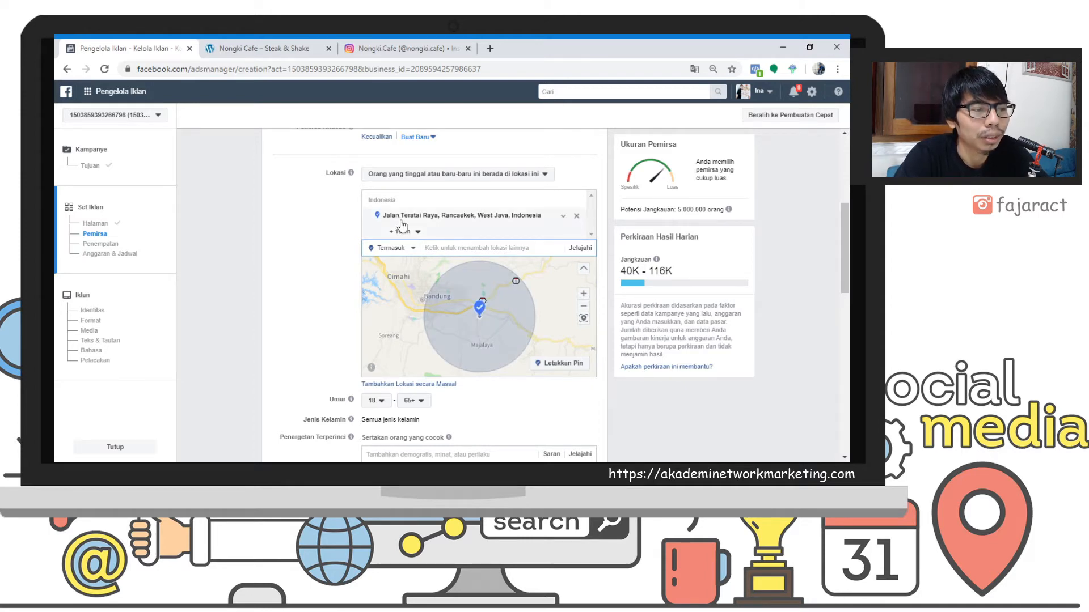
Set the radius around the Rancaekek location to 3 km.
click(417, 233)
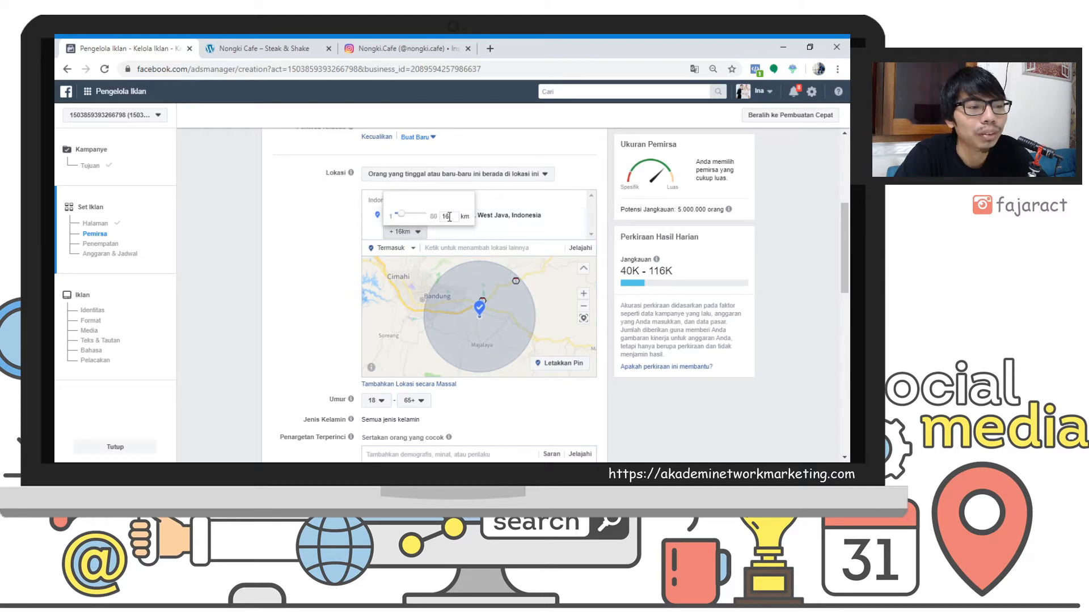
double_click(441, 218)
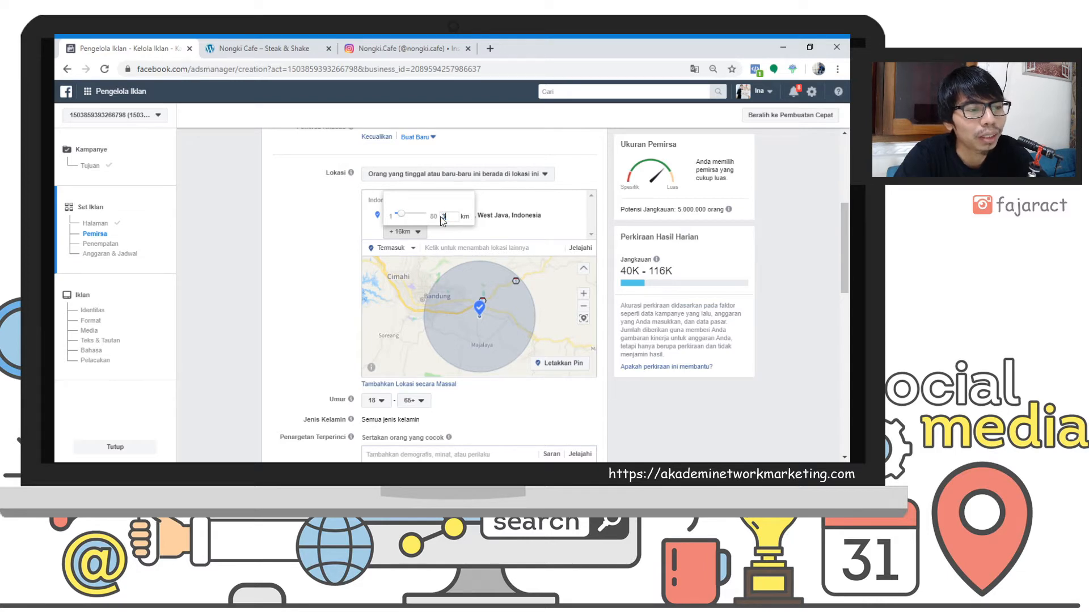
key(Return)
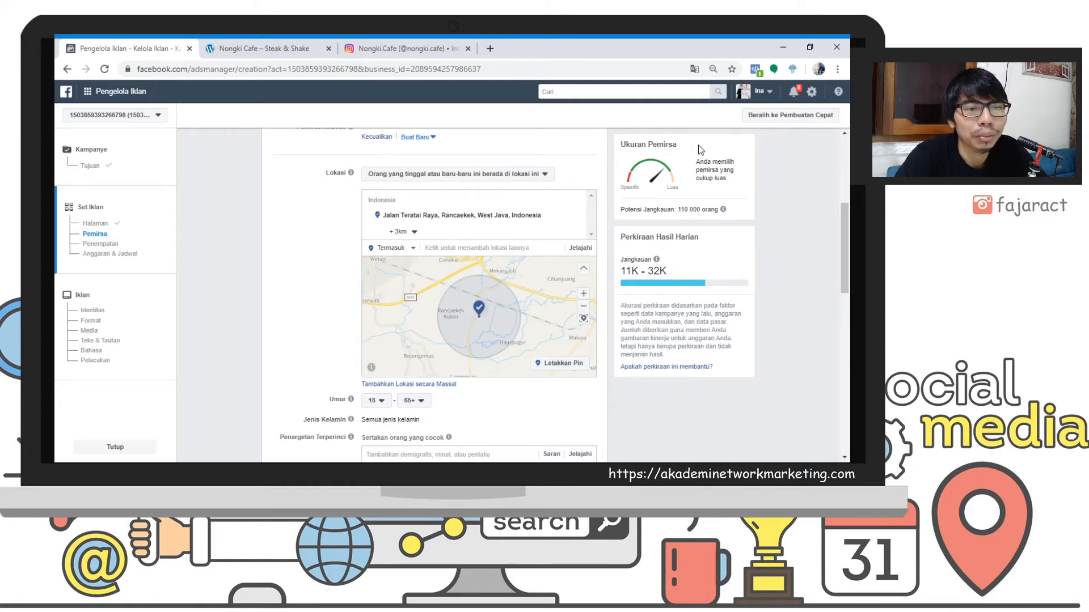
mouse_move(727, 210)
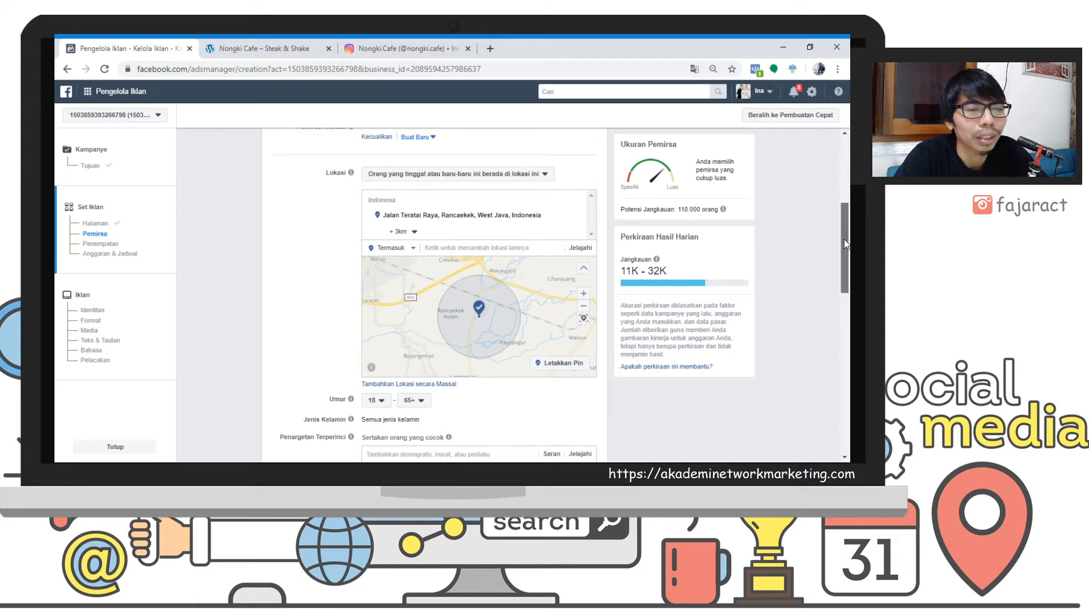
Set the audience's age range to 24–35.
mouse_move(844, 244)
mouse_down()
mouse_move(846, 294)
mouse_move(849, 251)
mouse_up()
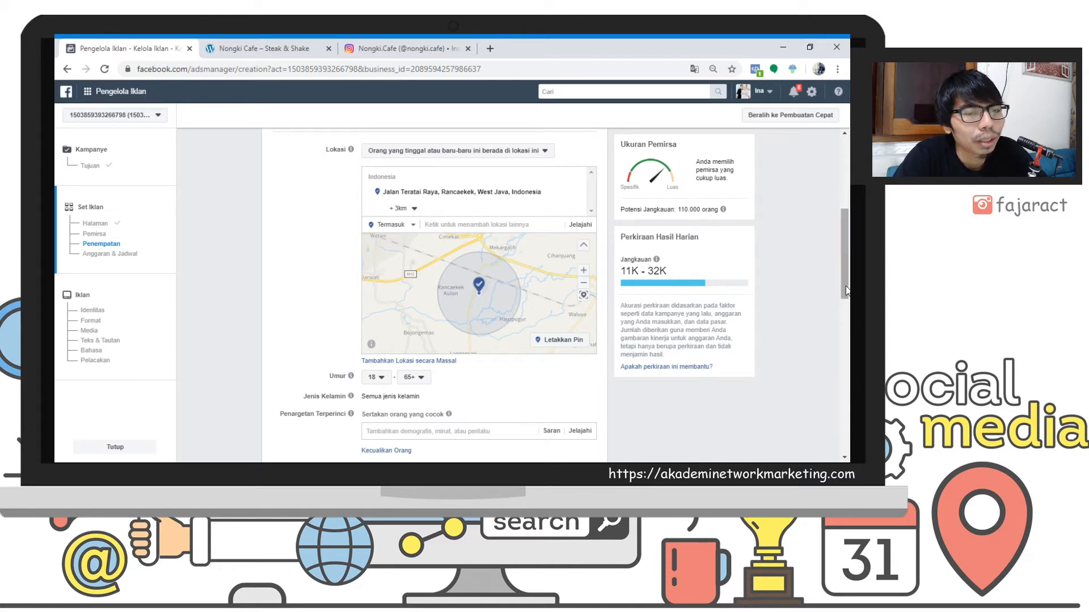
scroll(848, 299, down, 1)
click(379, 311)
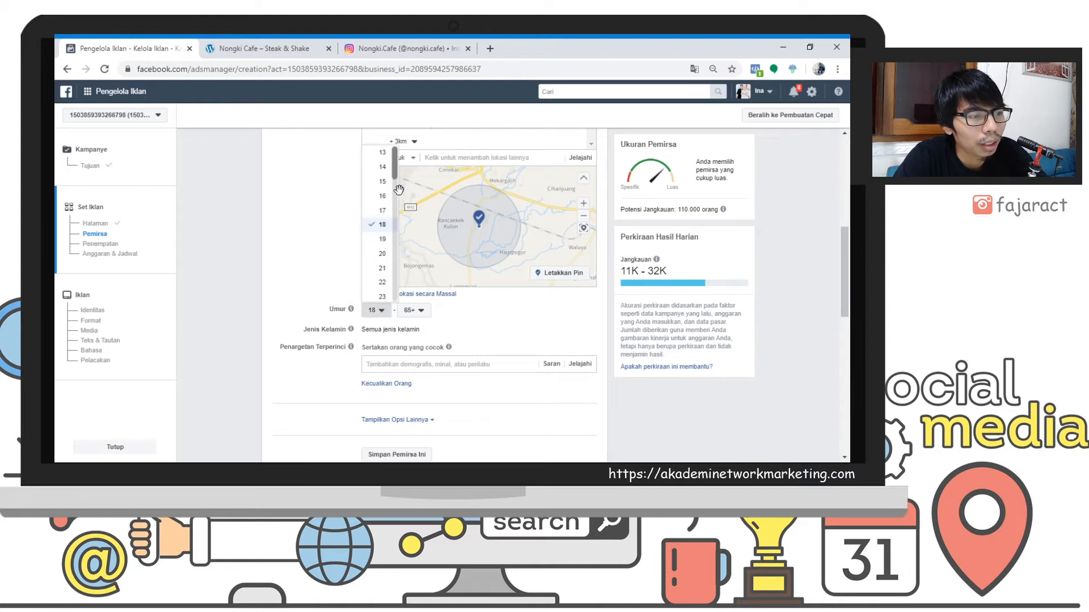
drag(396, 180, 396, 189)
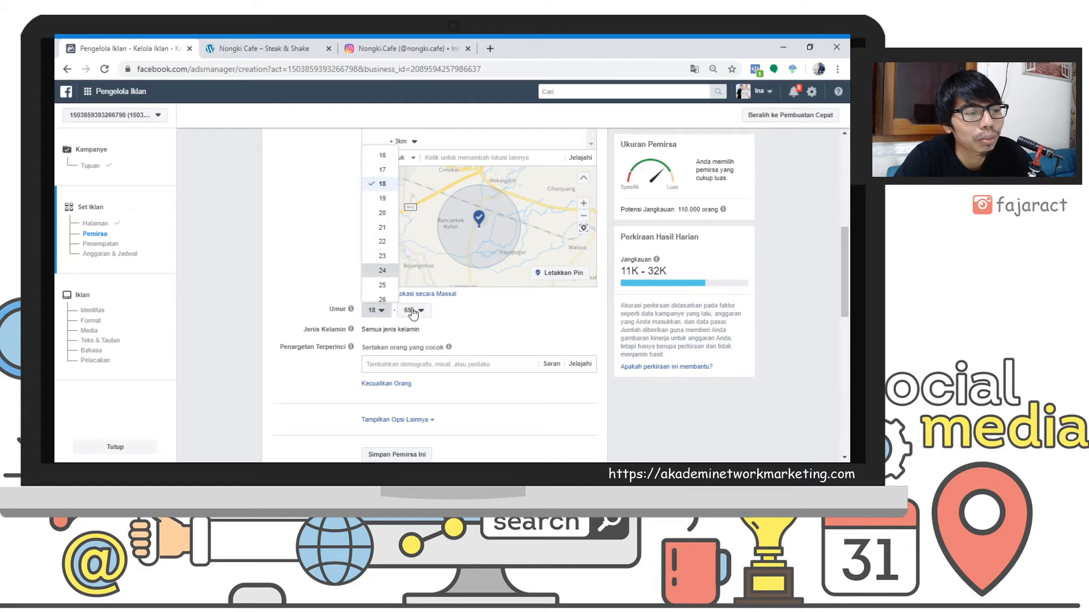
click(382, 270)
click(415, 311)
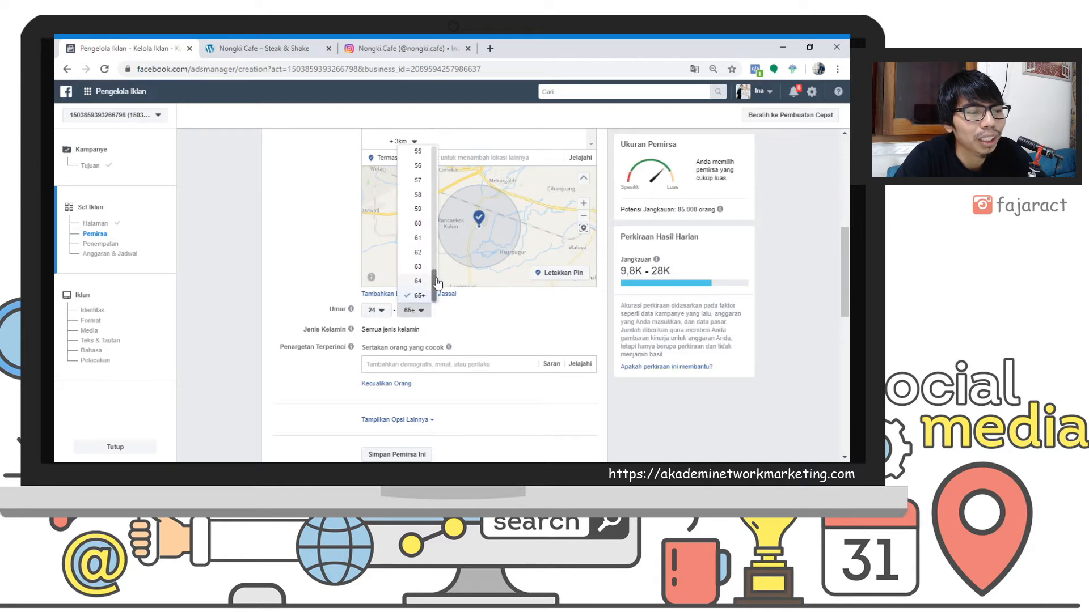
drag(437, 280, 438, 203)
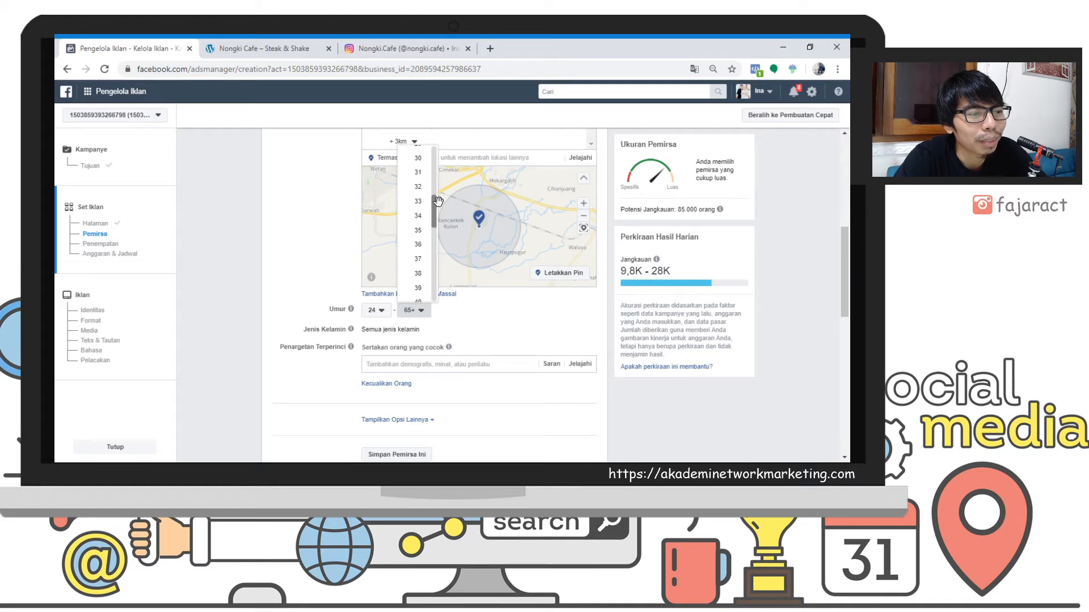
click(418, 230)
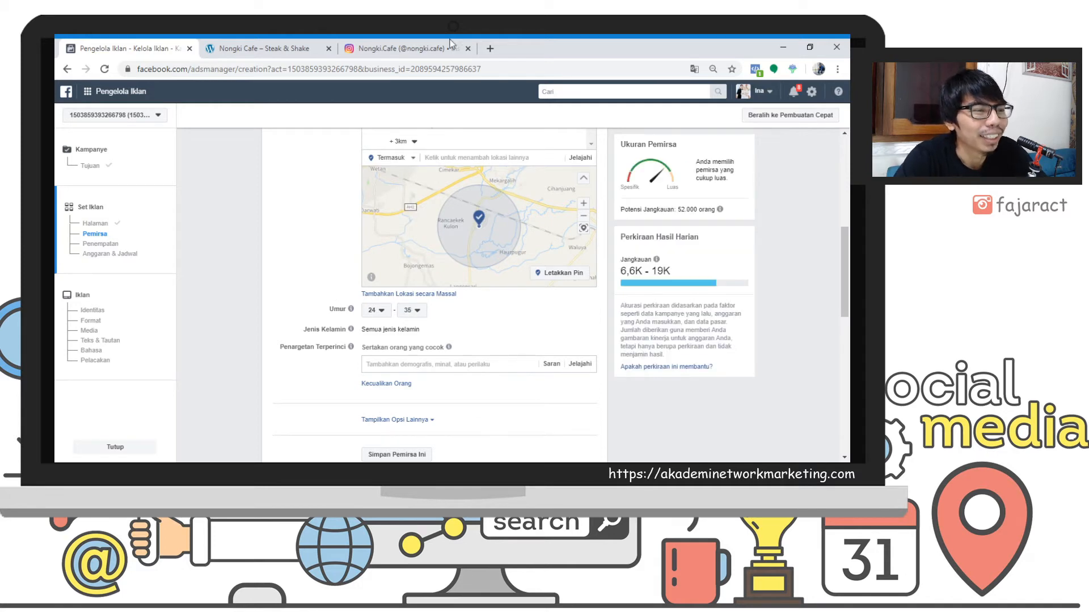
Search Google in a new browser tab for "range usia pengguna ojol".
click(488, 48)
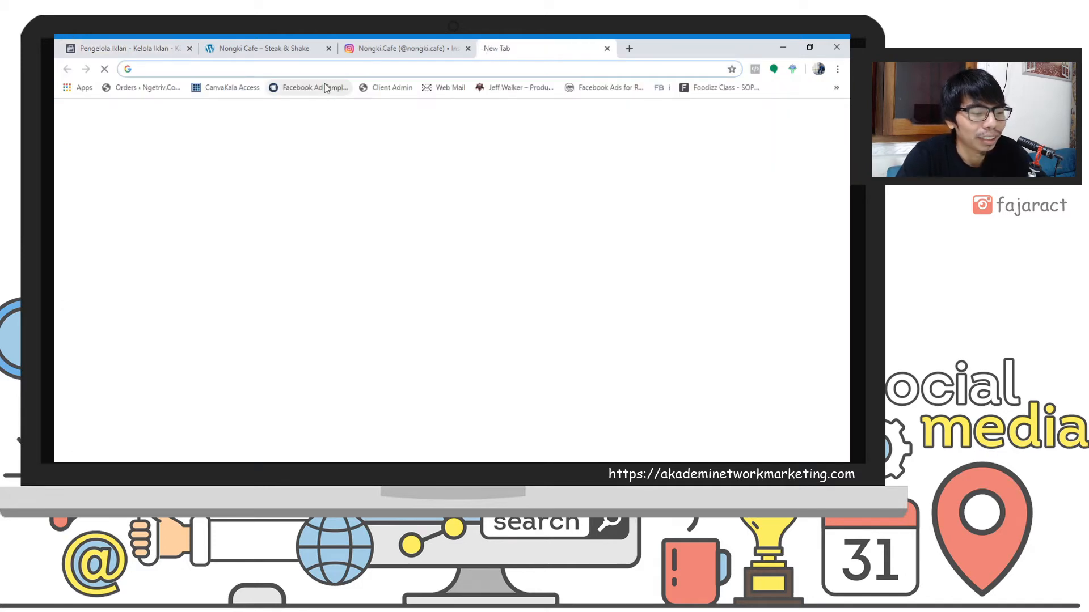
text(range usia )
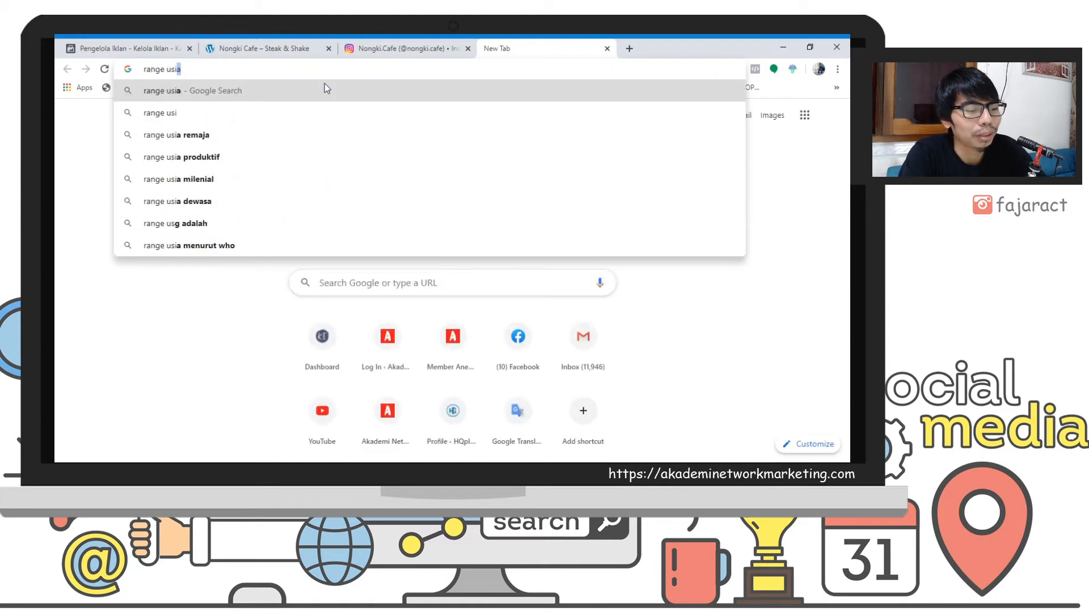
text(pe)
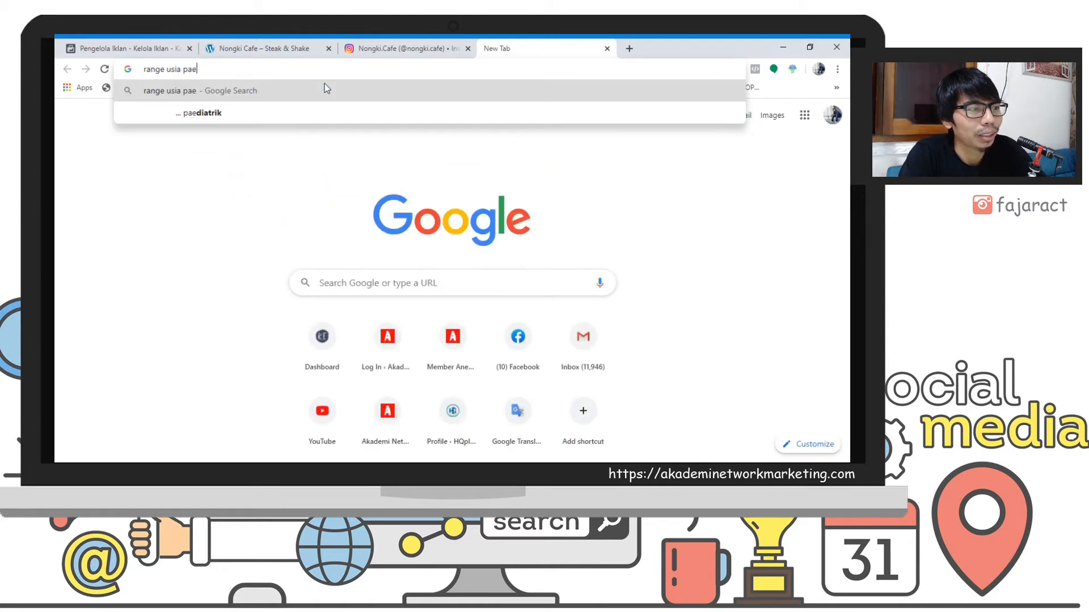
text(ngguna ojol)
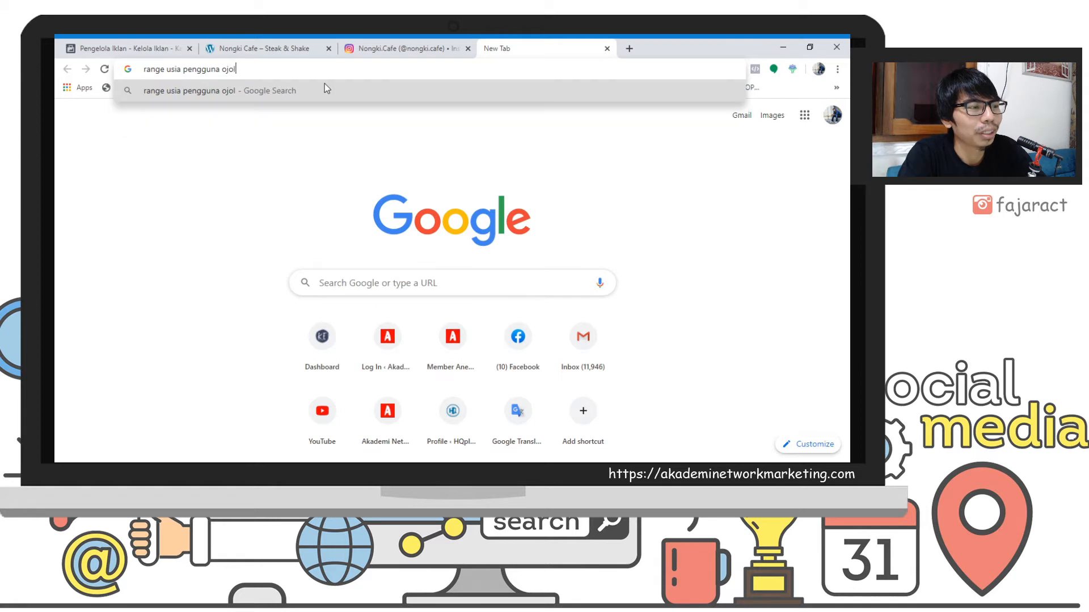
key(Return)
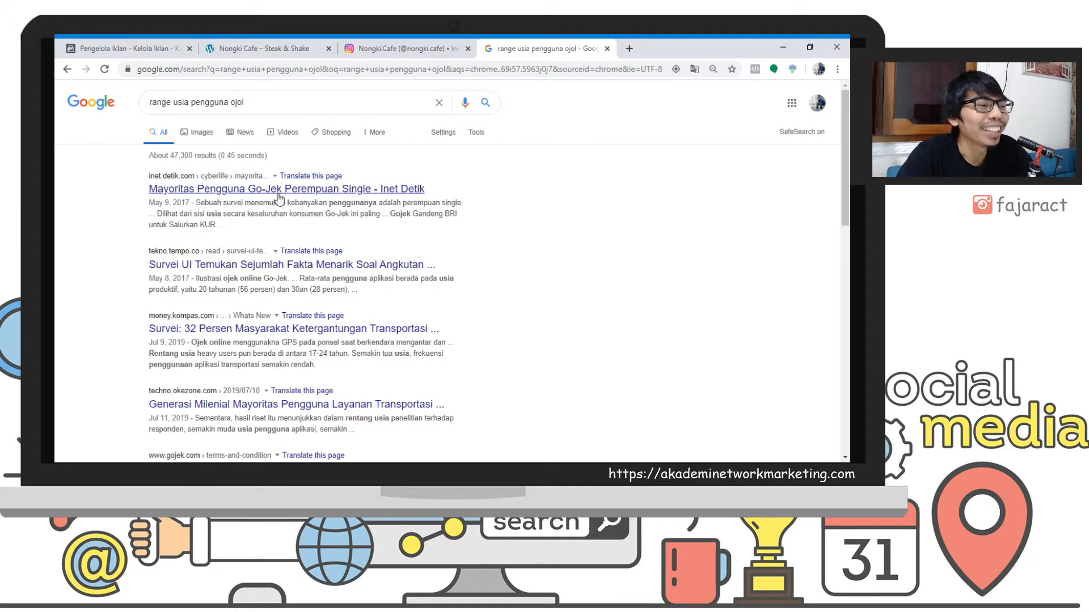
Shorten the Google query to "usia pengguna ojol" and run the search again.
click(280, 103)
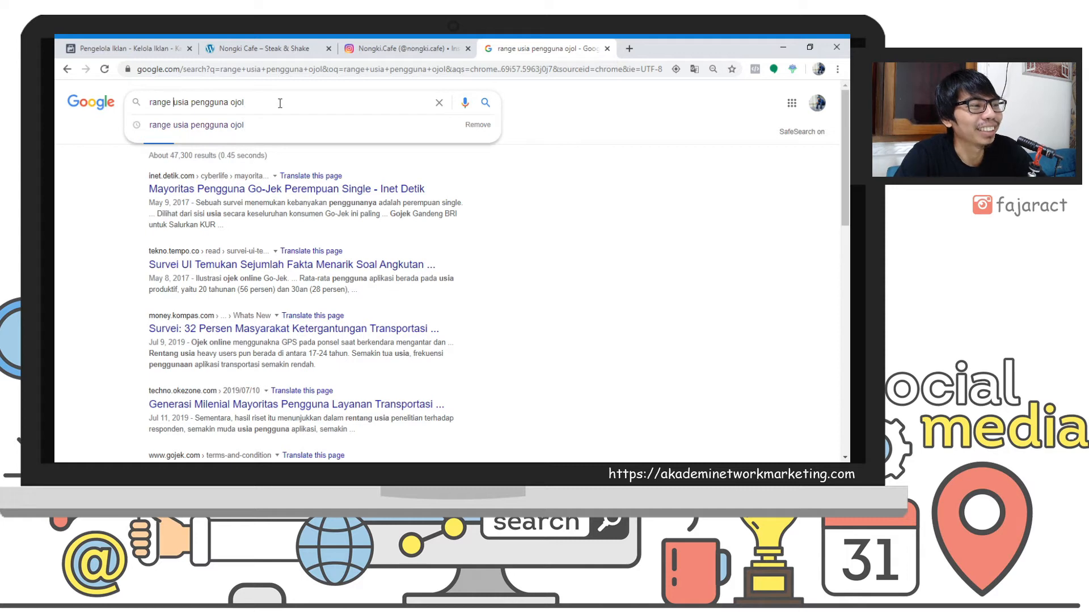
key(shift+Home)
key(BackSpace)
key(Return)
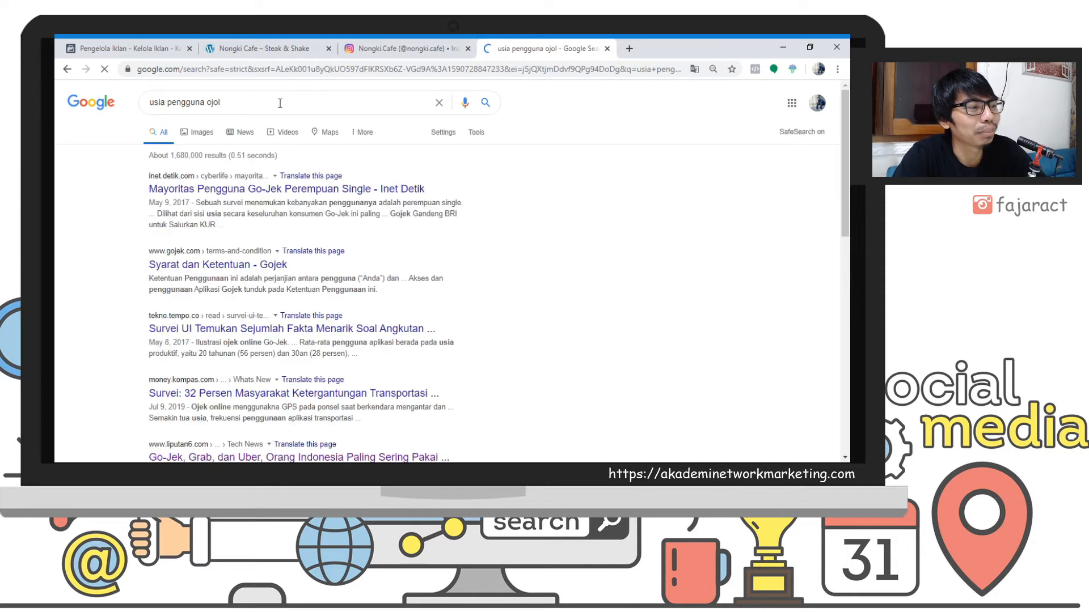
Open the detikInet article "Mayoritas Pengguna Go-Jek Perempuan Single" and read its breakdown of users by age and gender.
click(258, 194)
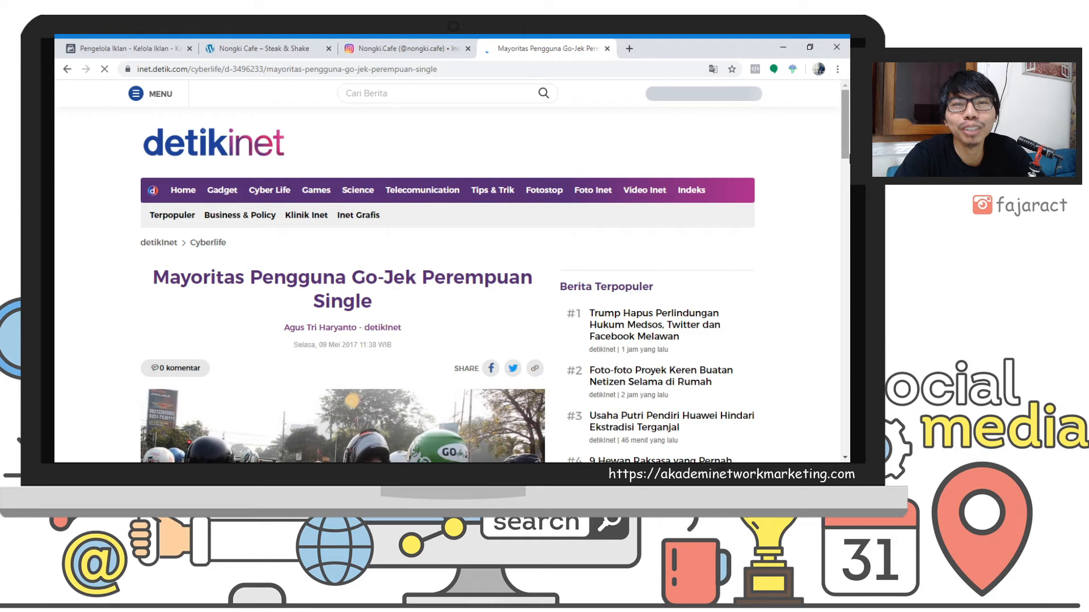
scroll(849, 147, down, 2)
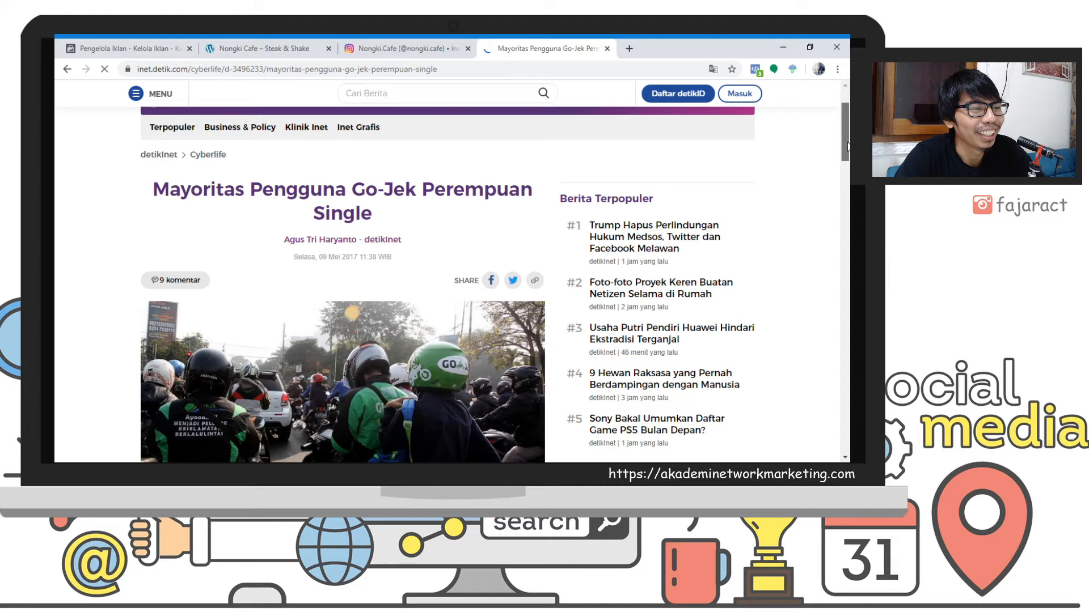
scroll(848, 146, down, 6)
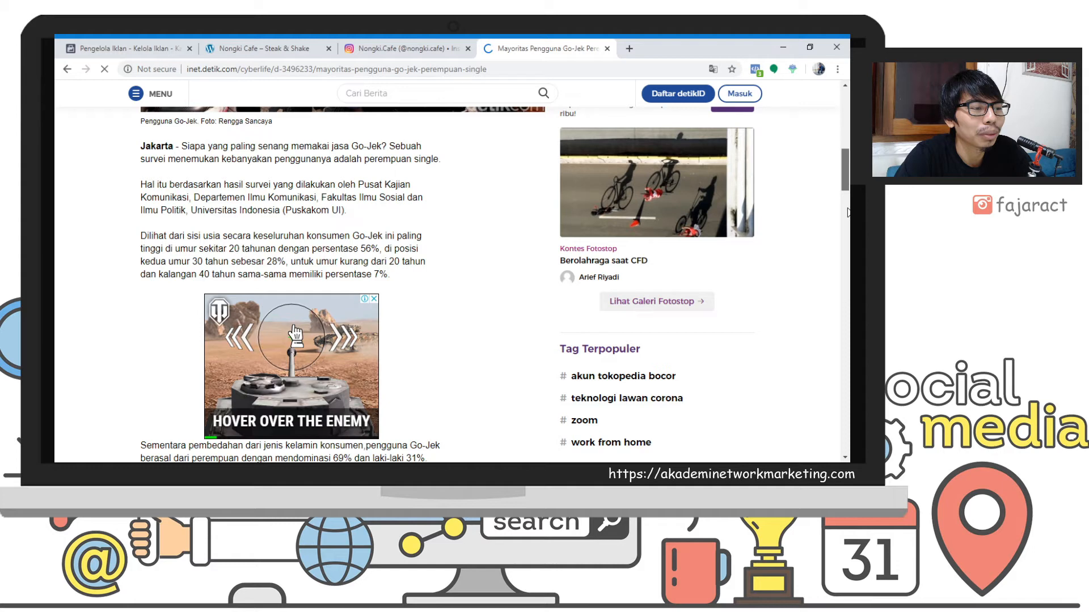
Back in Ads Manager, search the detailed targeting for "lulus kuliah" and include the education level "Pernah kuliah".
click(213, 44)
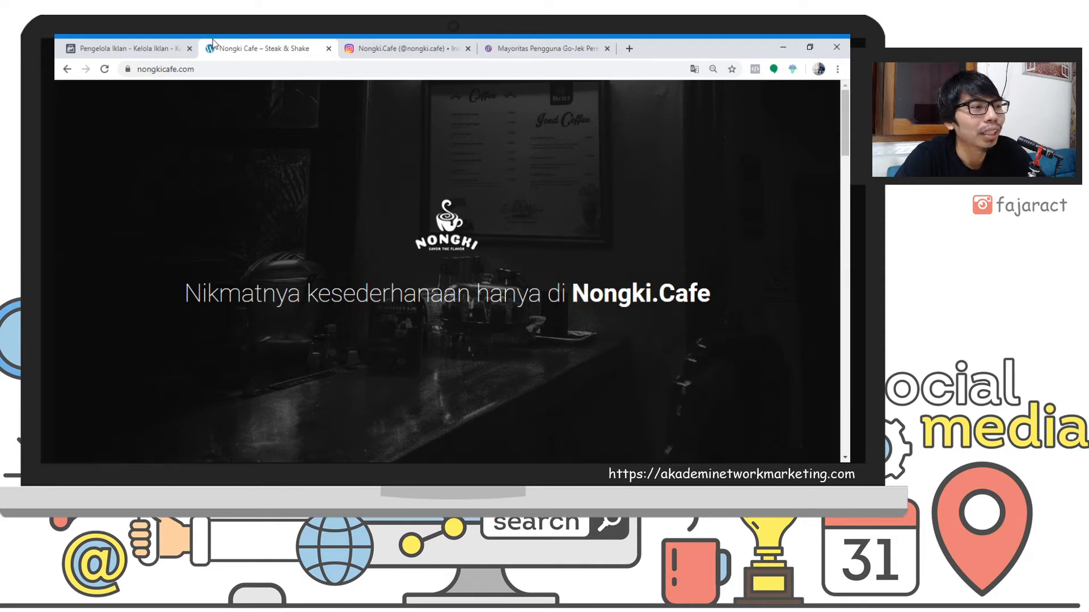
click(93, 39)
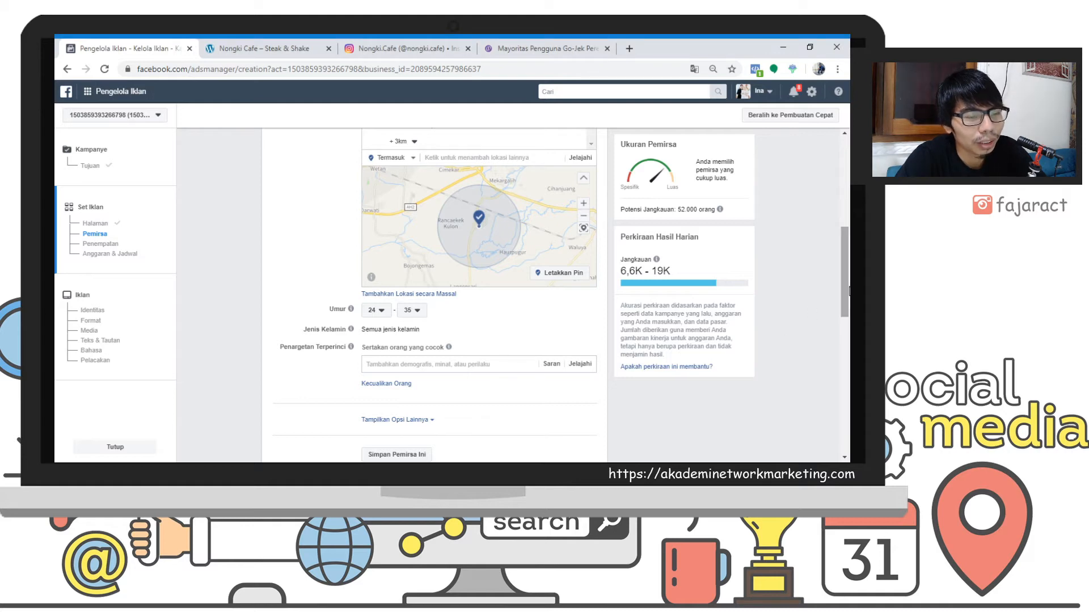
drag(849, 290, 849, 313)
click(496, 282)
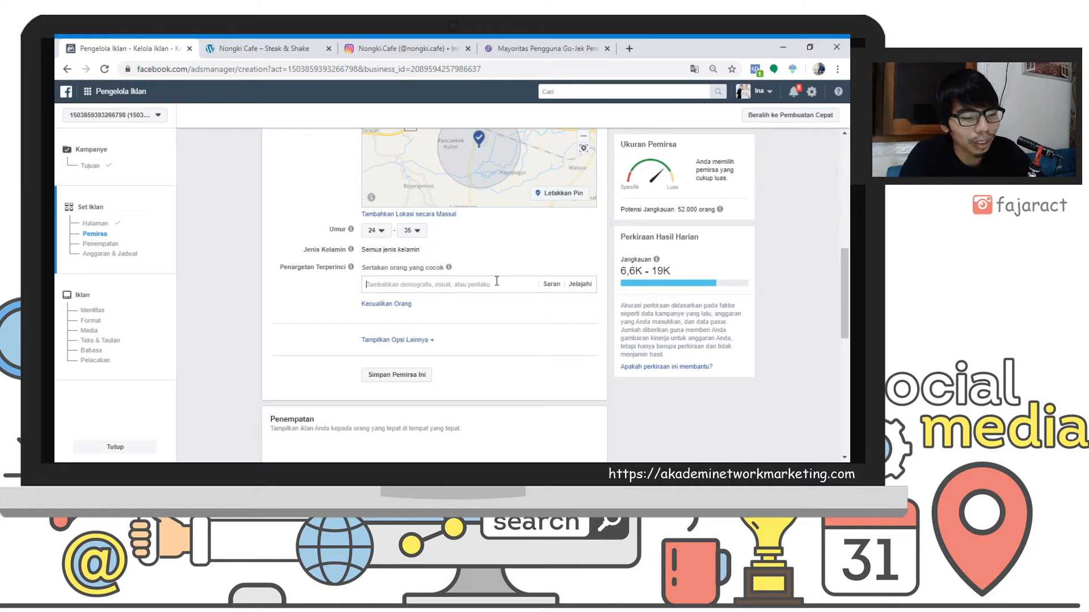
text(lulus k)
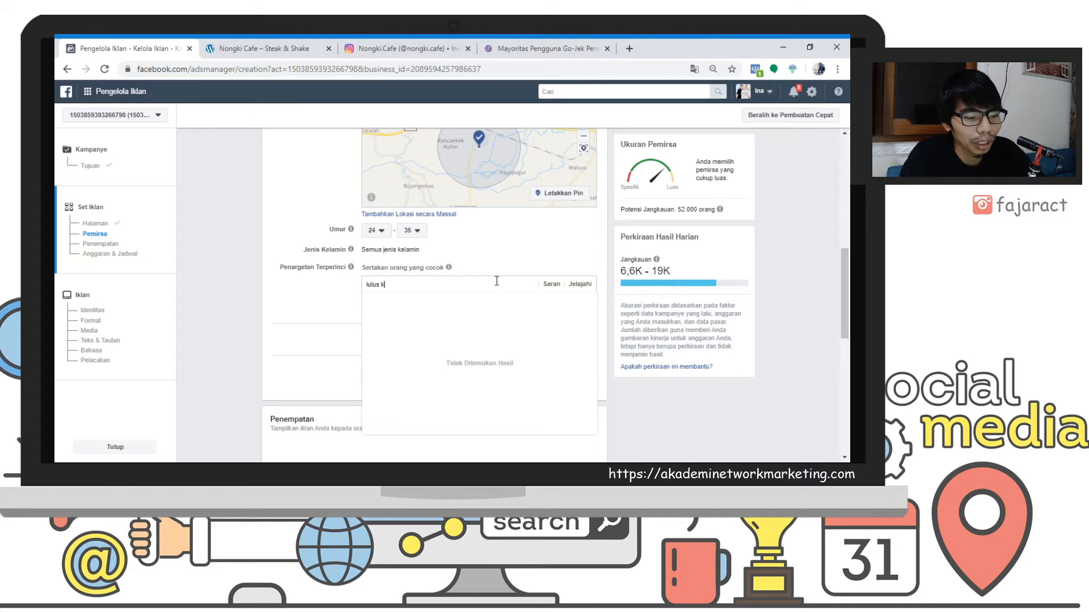
text(uliah)
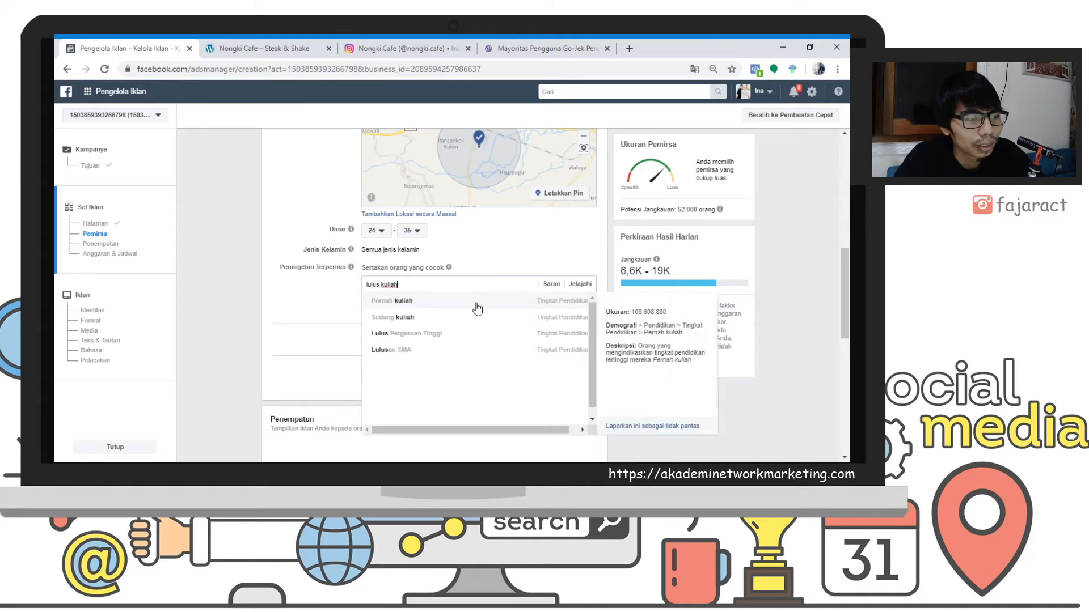
click(476, 309)
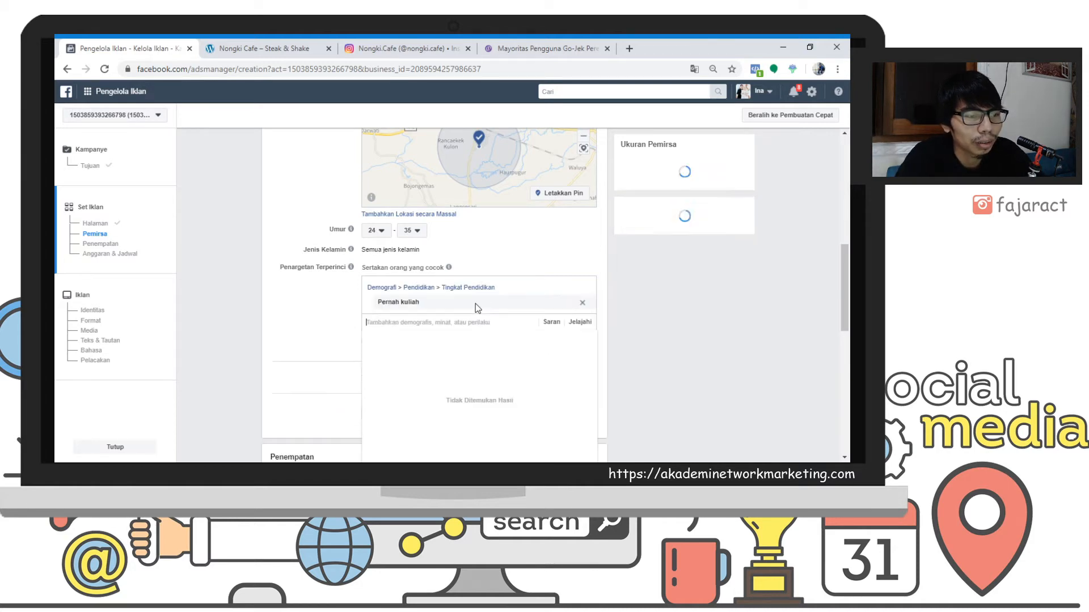
Add the education levels "Sedang kuliah" and "Lulus Perguruan Tinggi" to the detailed targeting.
text(sedang kuliah)
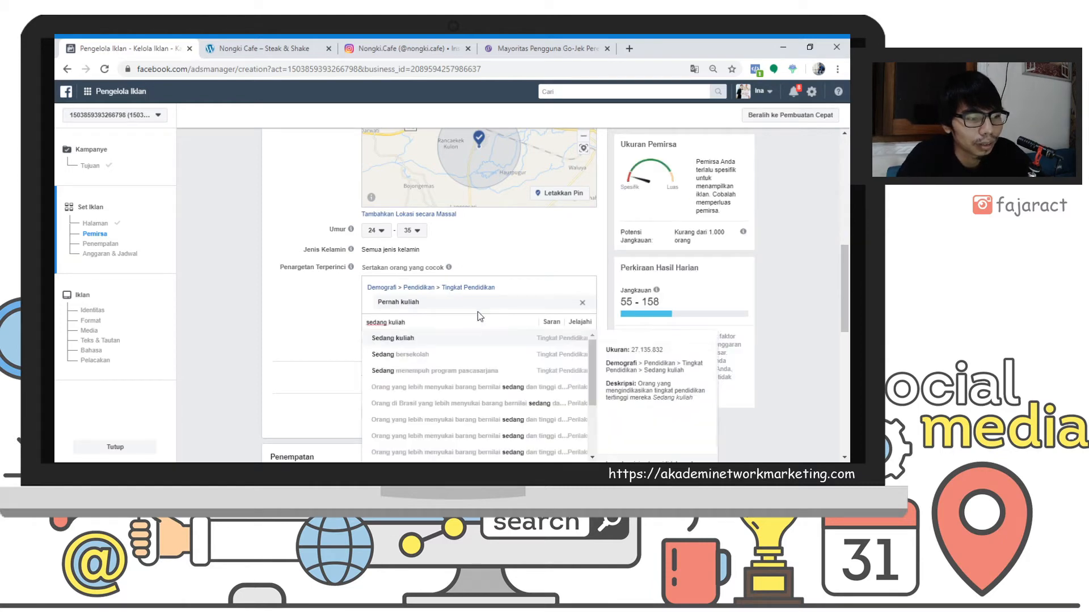
click(452, 340)
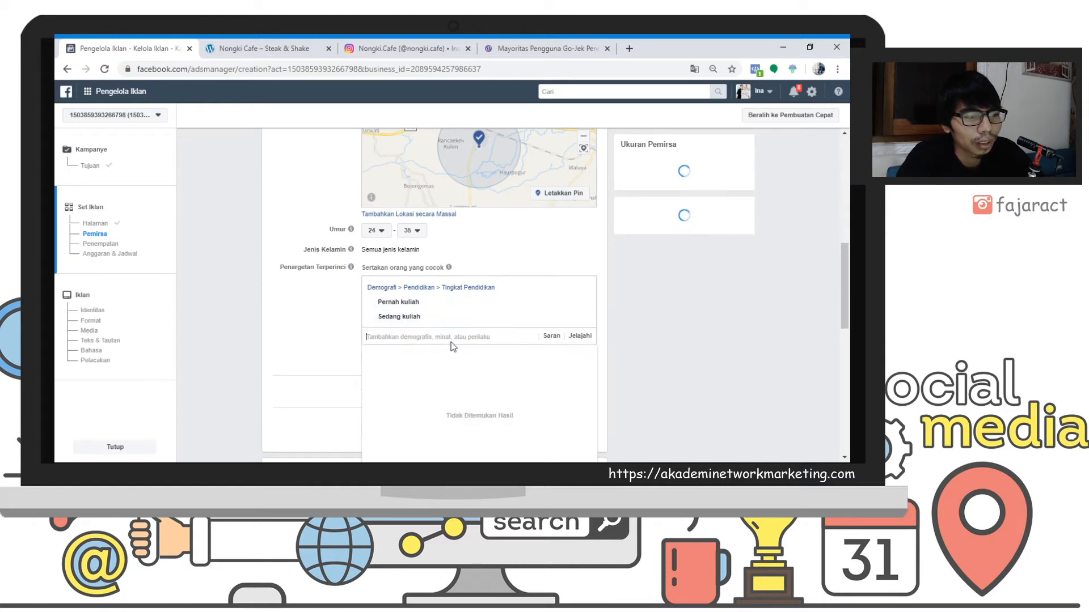
text(lulu)
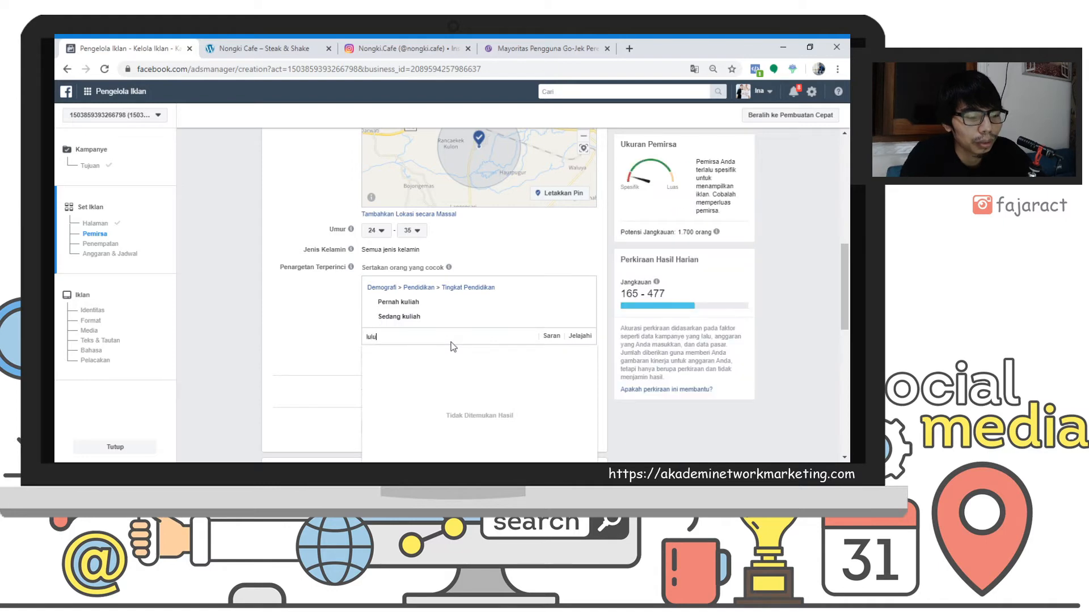
text(s p)
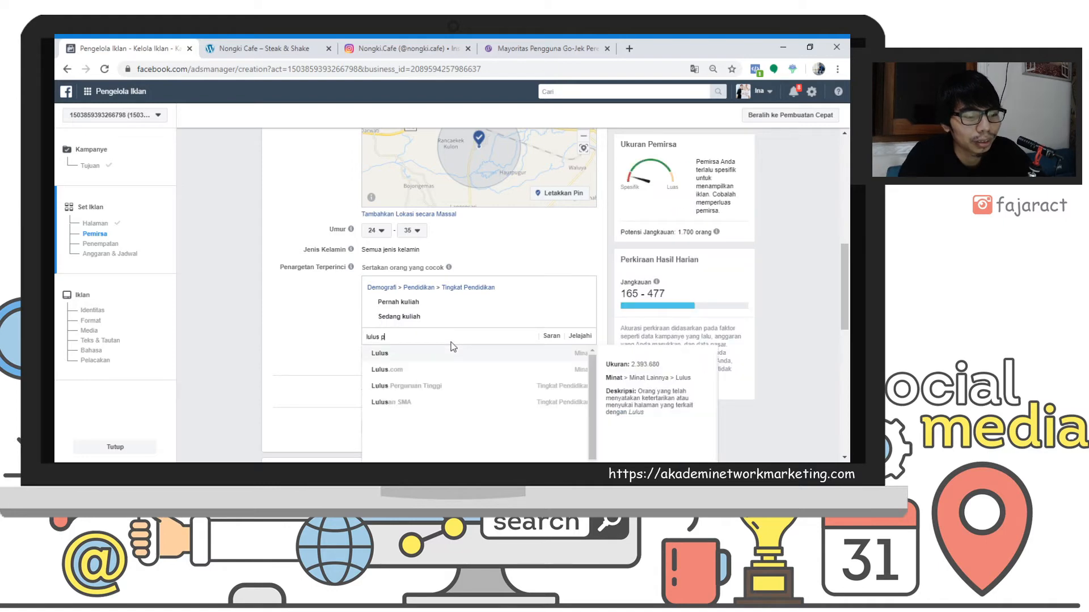
text(erguruan tinggi)
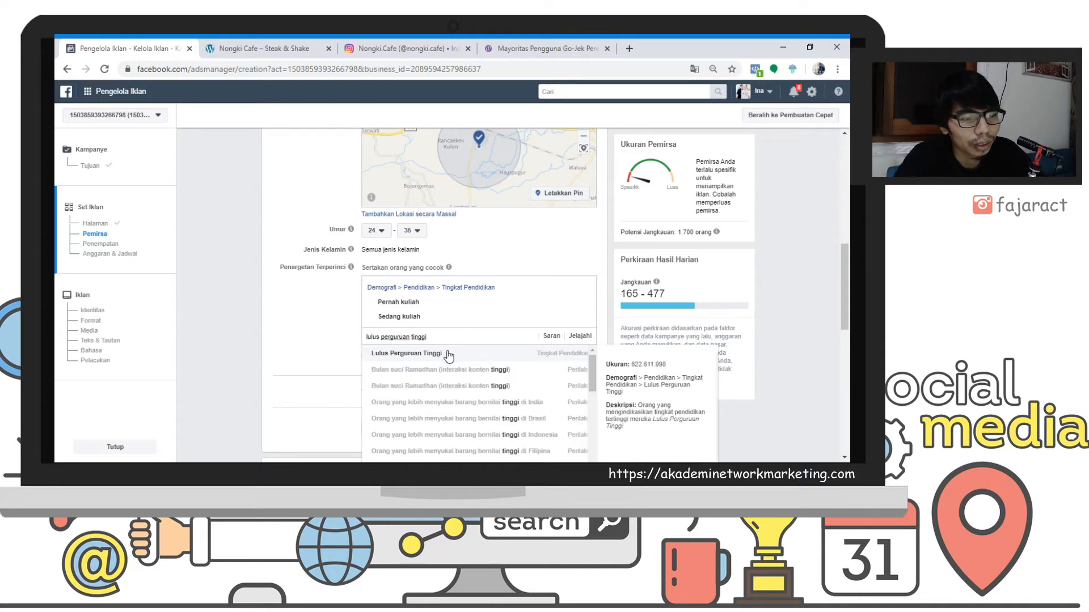
click(448, 355)
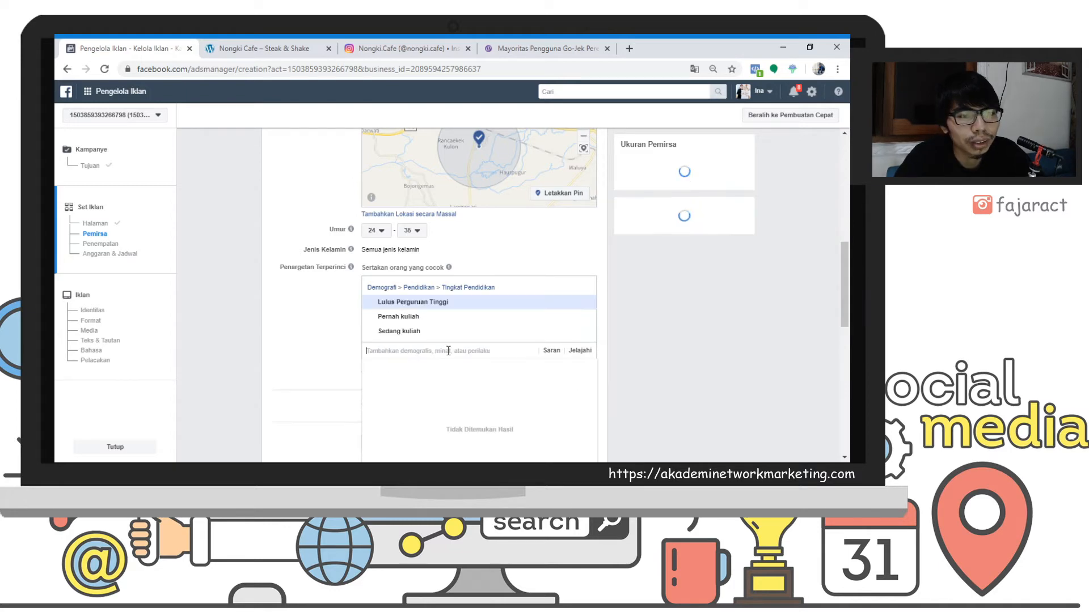
click(794, 293)
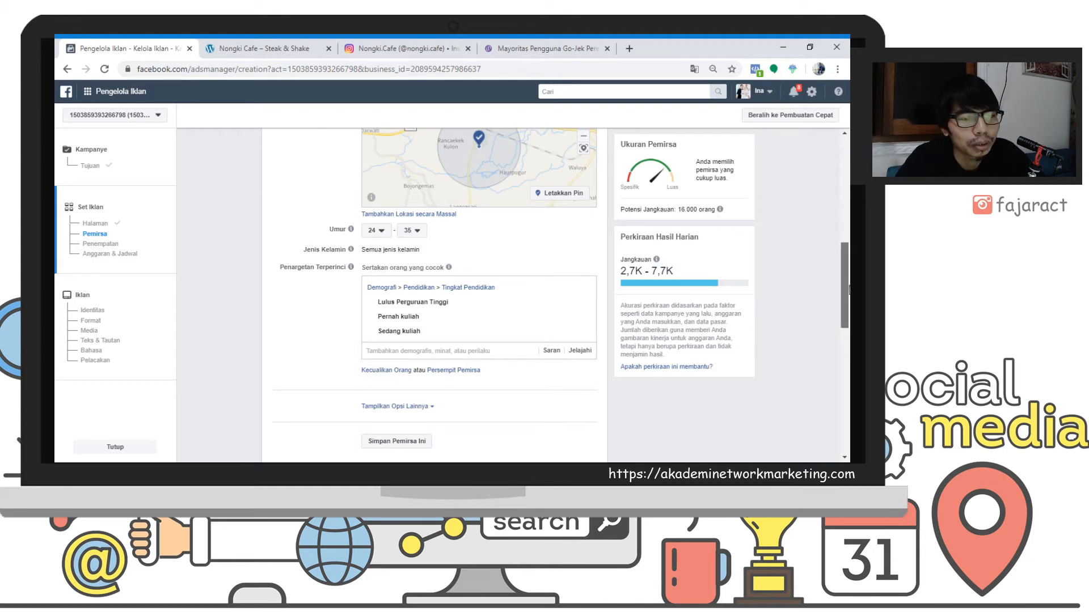
Set the targeting radius around the cafe's pinned location to 4 km.
scroll(308, 178, up, 3)
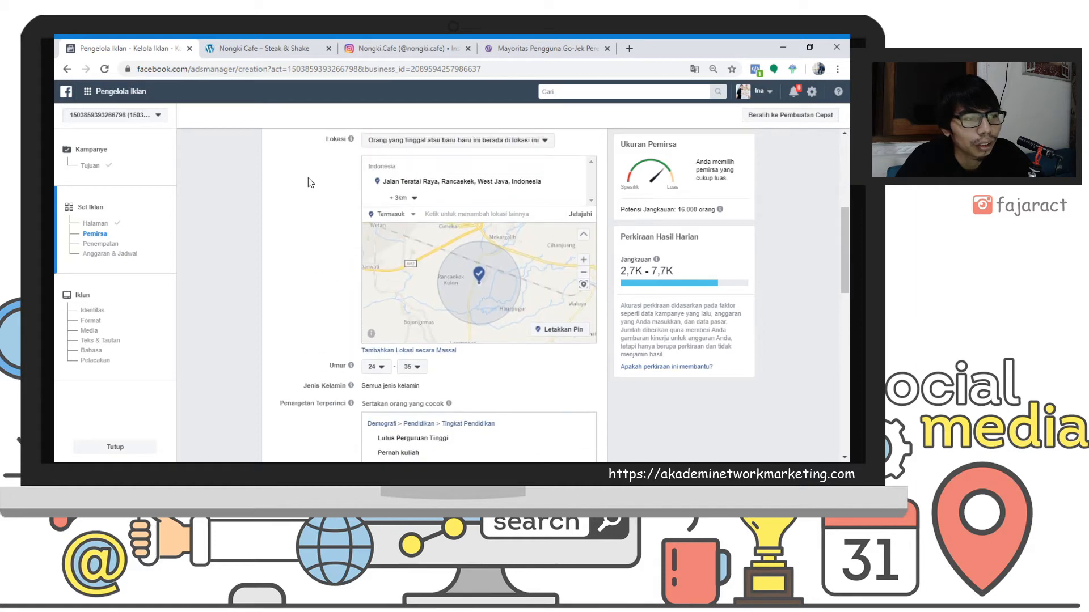
click(403, 197)
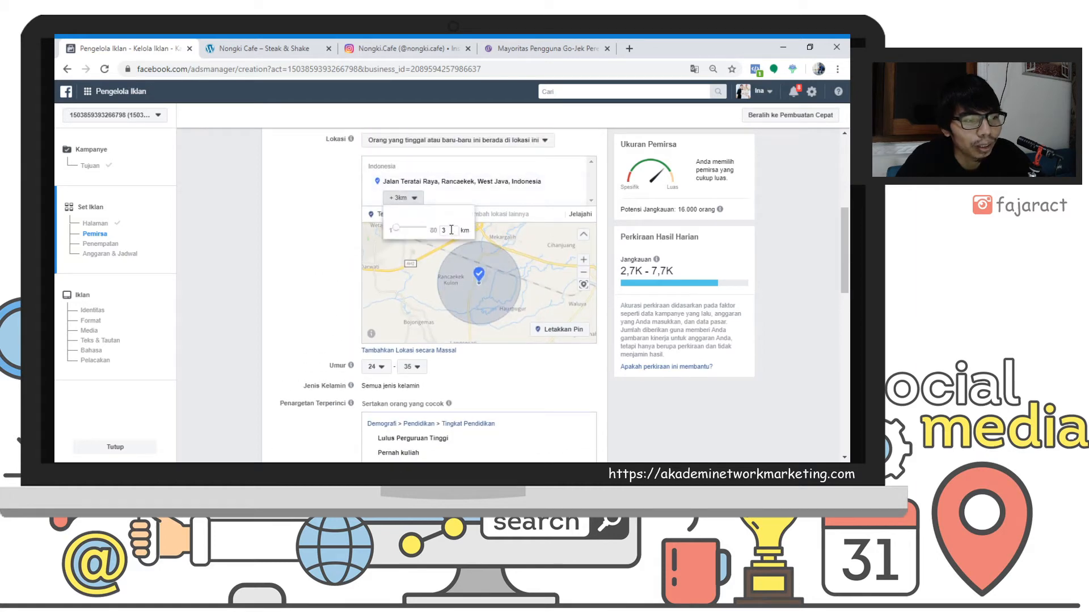
text(4)
key(Return)
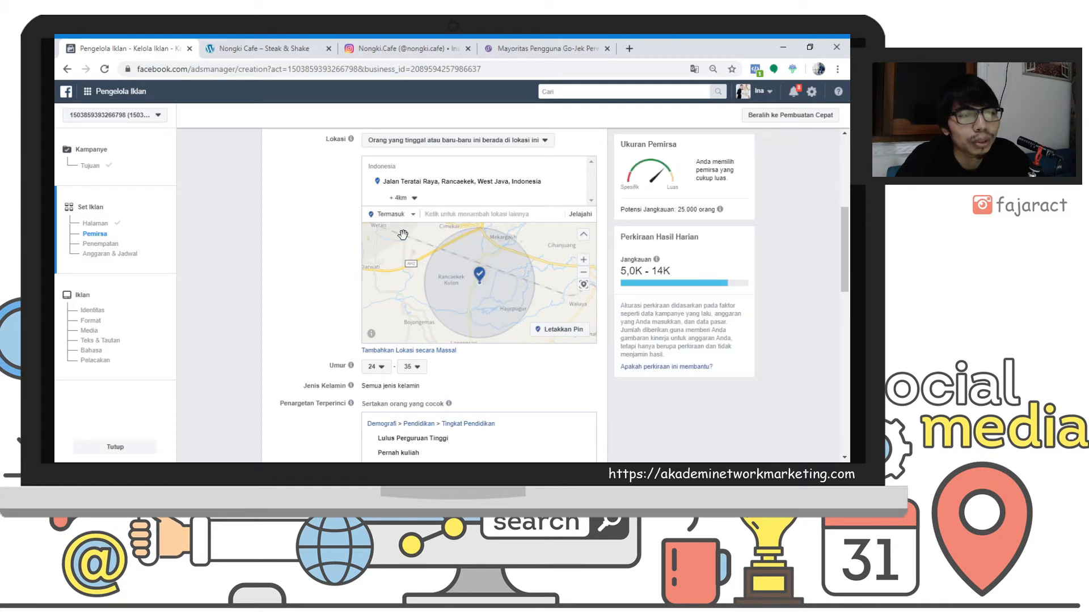
Set the radius around the pinned location back to 3 km.
click(401, 197)
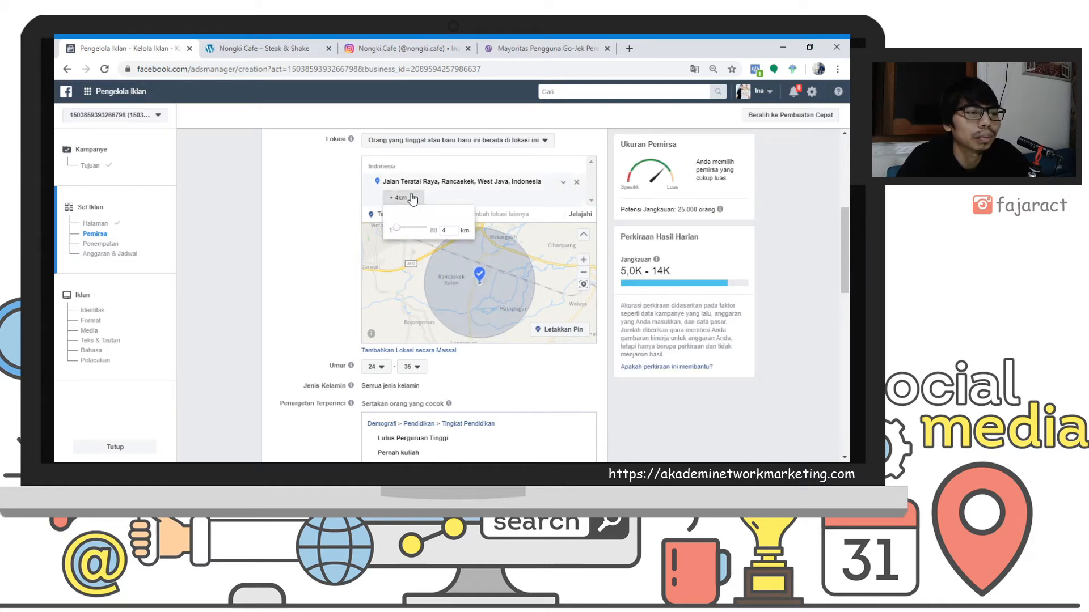
drag(448, 230, 396, 234)
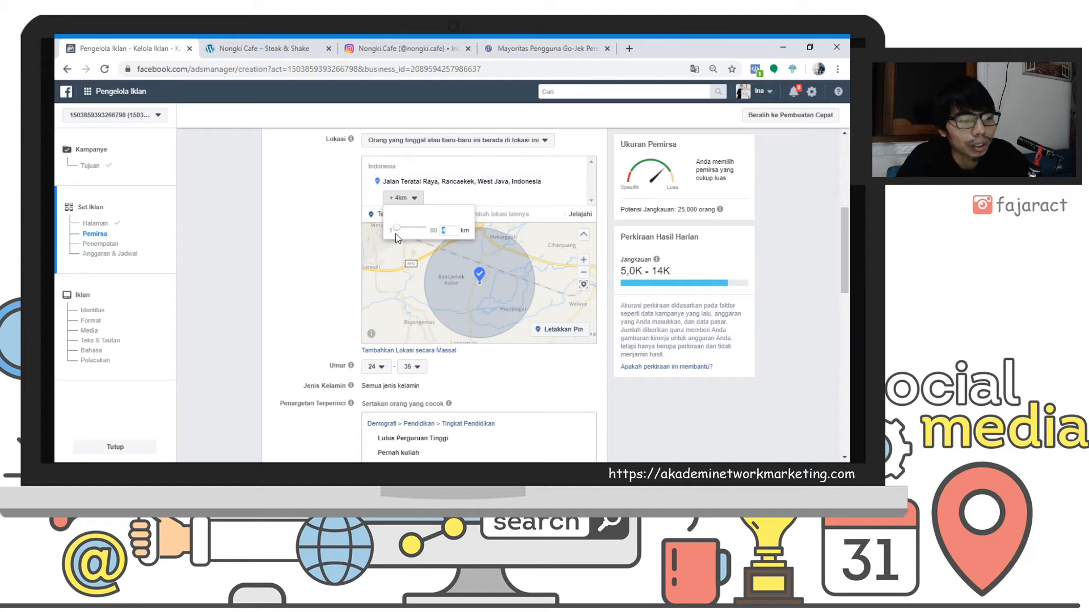
text(3)
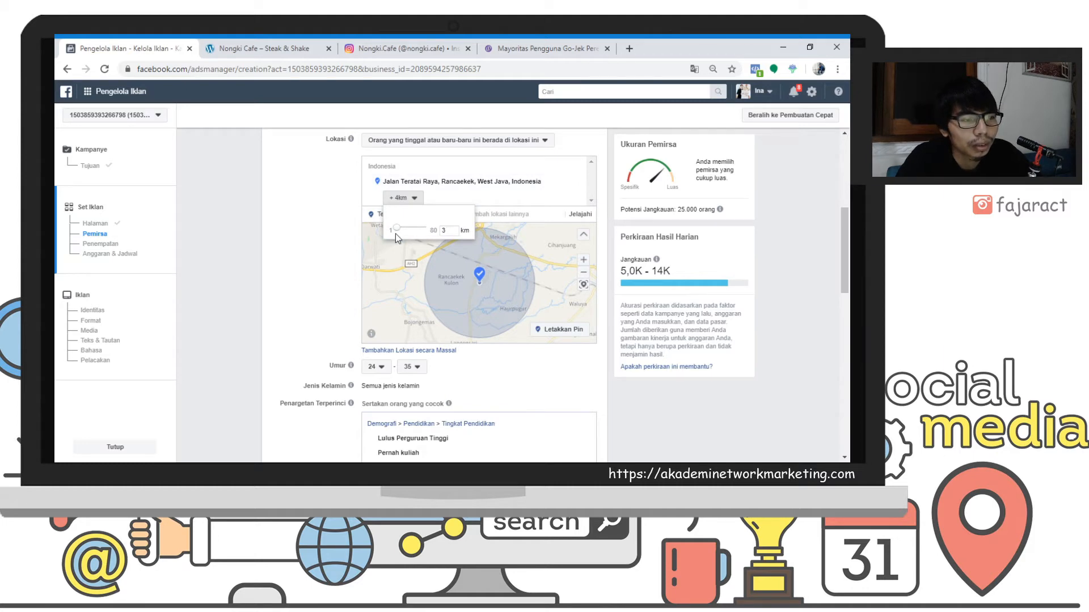
key(Return)
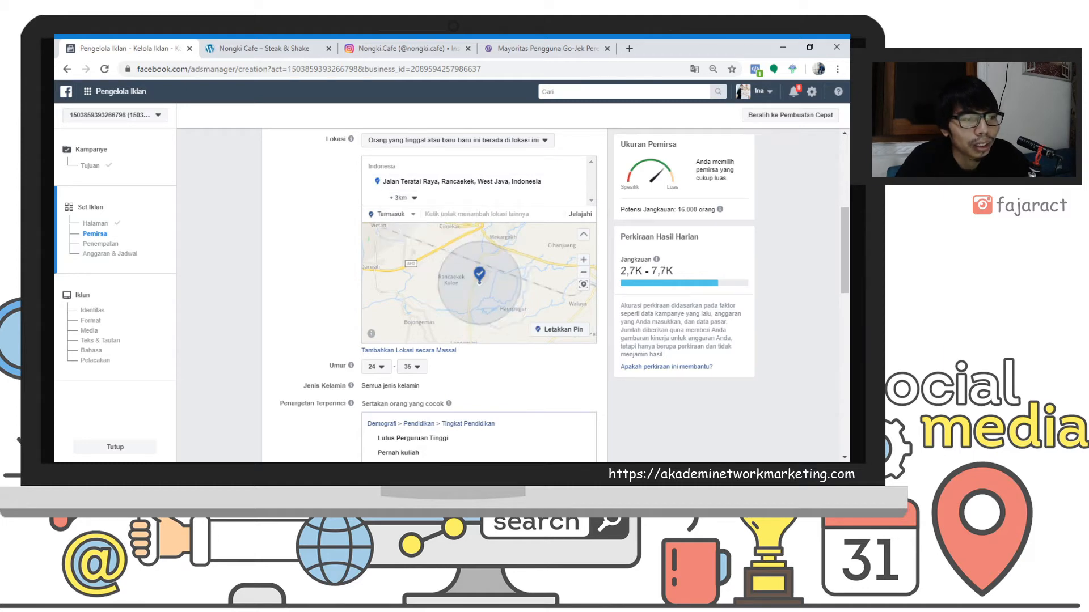
Remove the education levels "Lulus Perguruan Tinggi", "Pernah kuliah" and "Sedang kuliah" from the detailed targeting.
drag(845, 284, 845, 329)
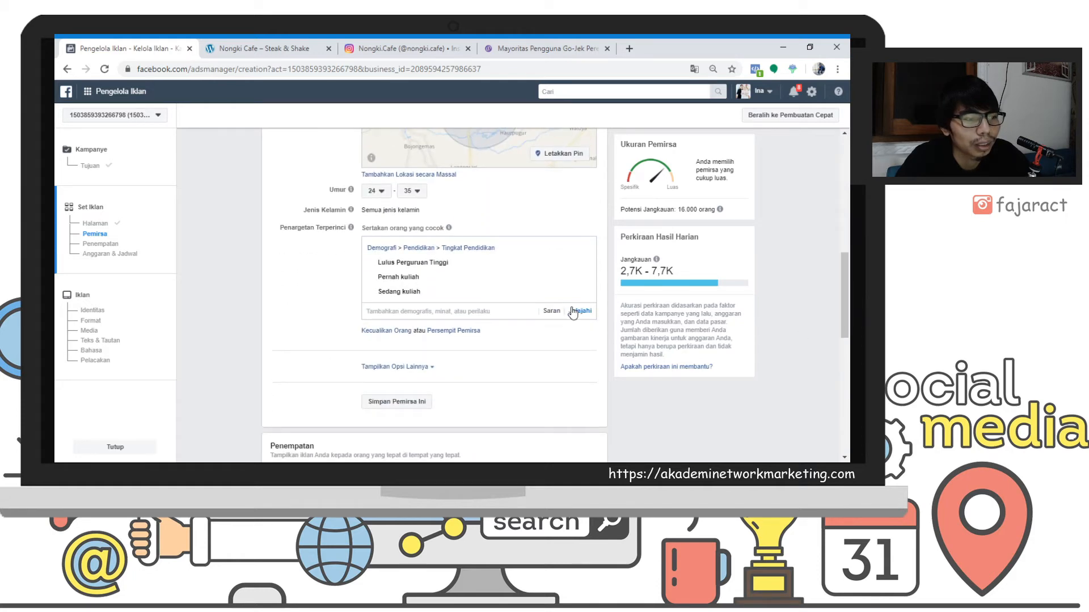
mouse_move(583, 275)
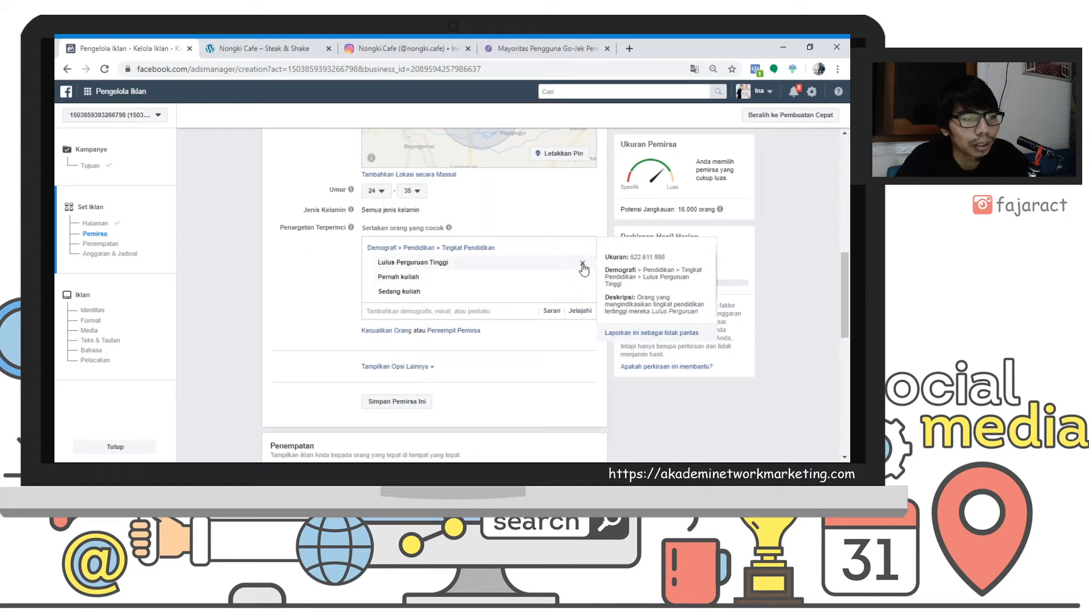
click(582, 265)
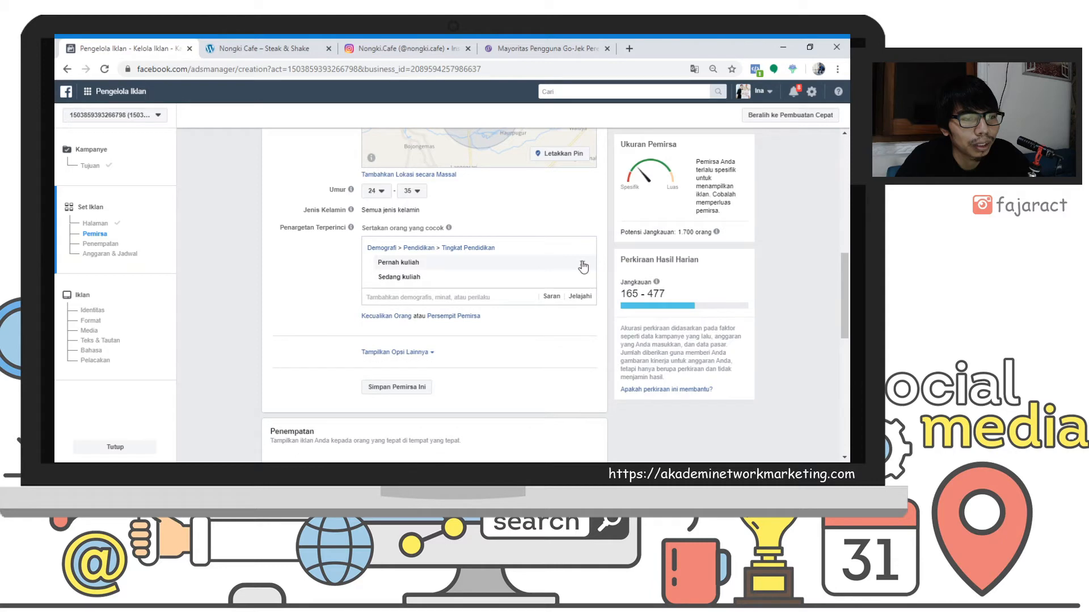
click(582, 265)
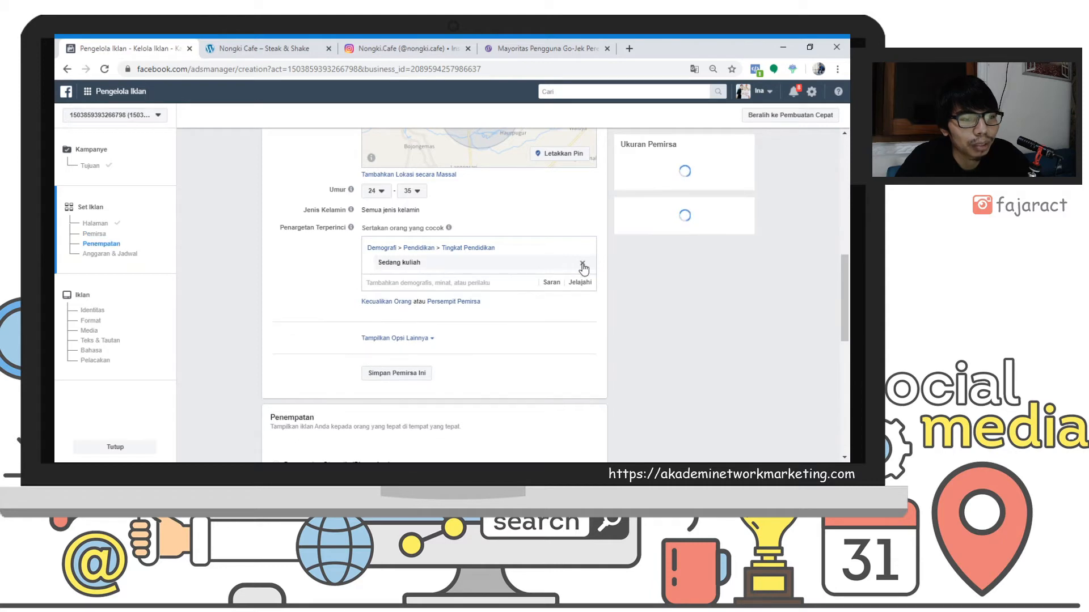
click(583, 265)
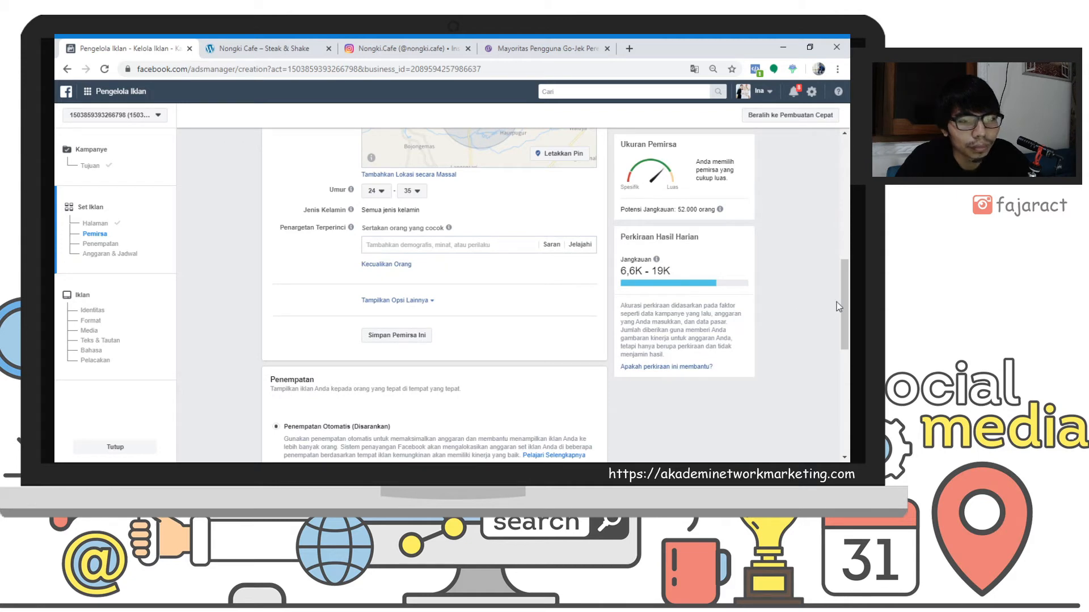
Show the additional budget and schedule options and set the frequency cap to 1 impression every 1 day.
drag(845, 304, 844, 410)
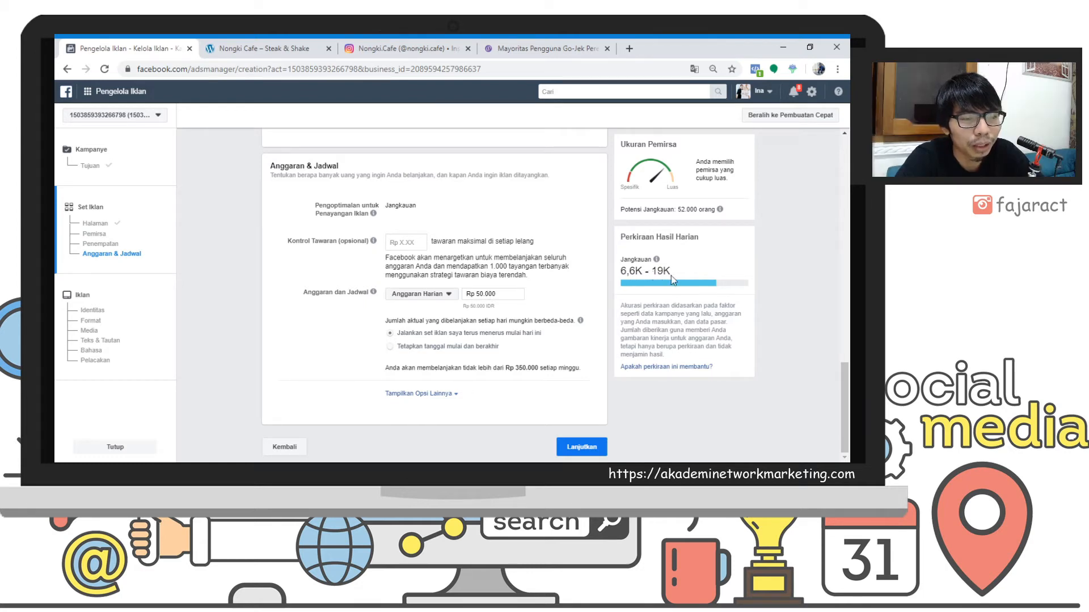
mouse_move(658, 260)
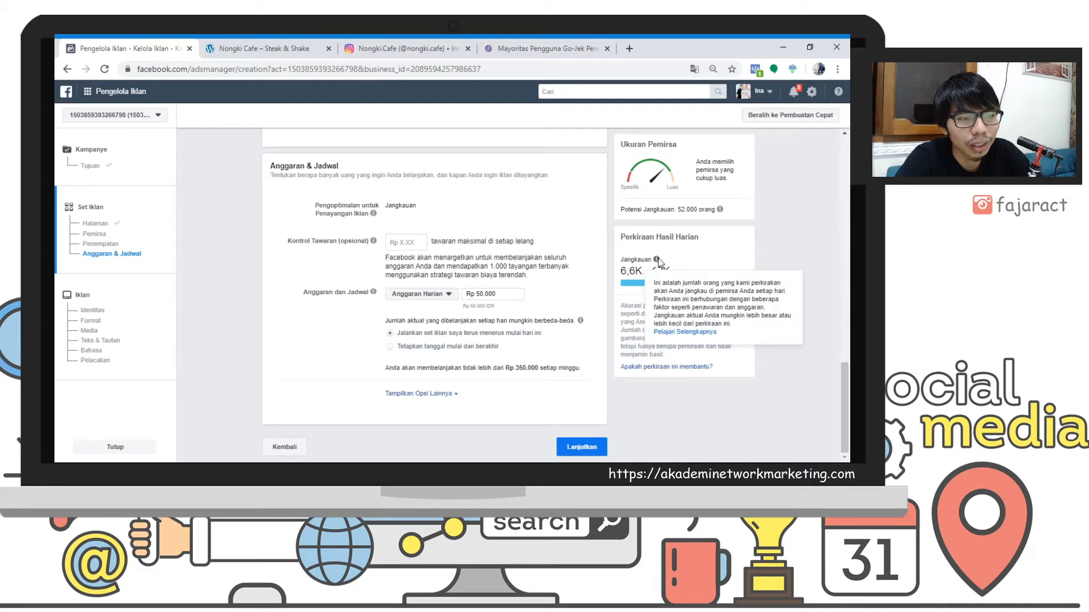
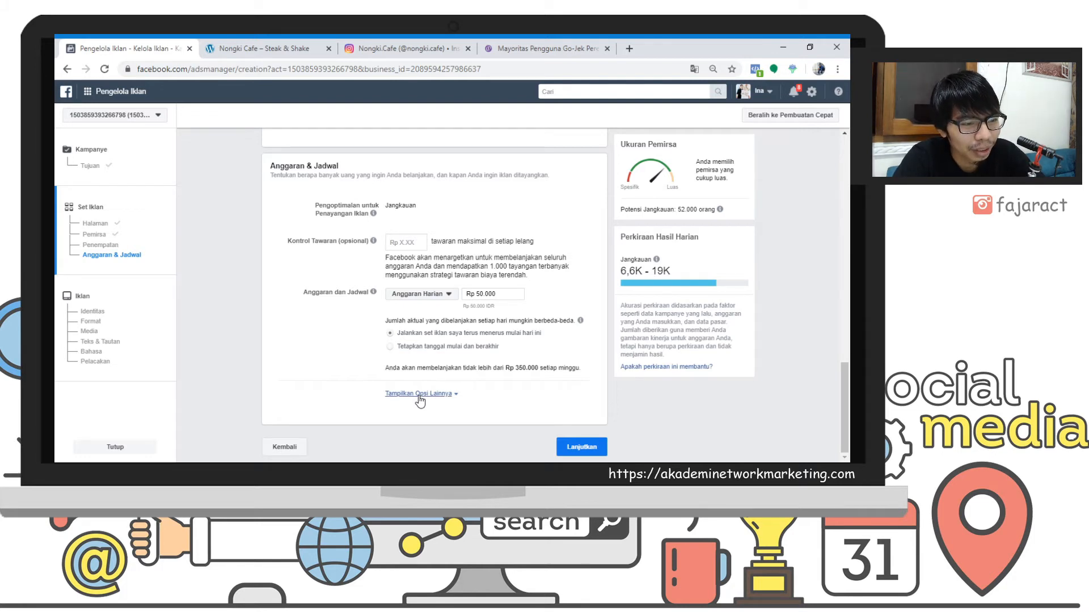
click(418, 395)
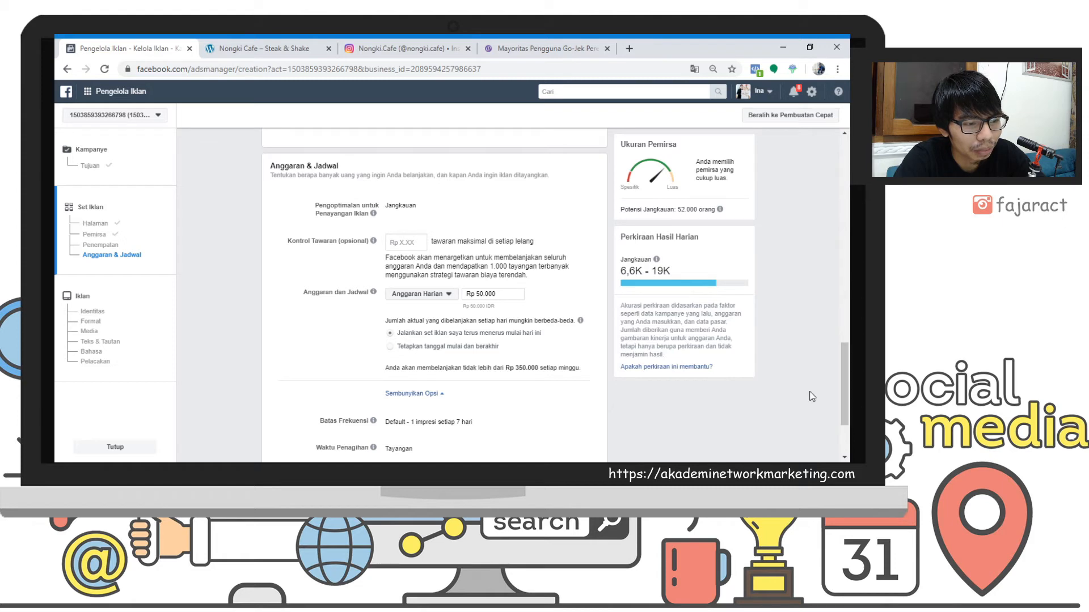
scroll(842, 420, down, 2)
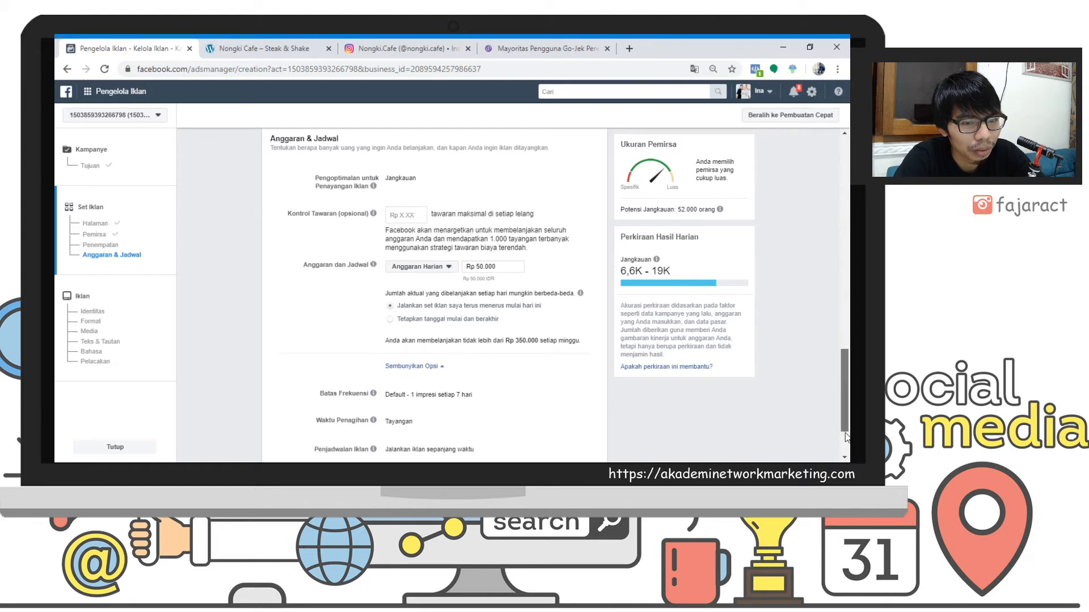
mouse_move(372, 312)
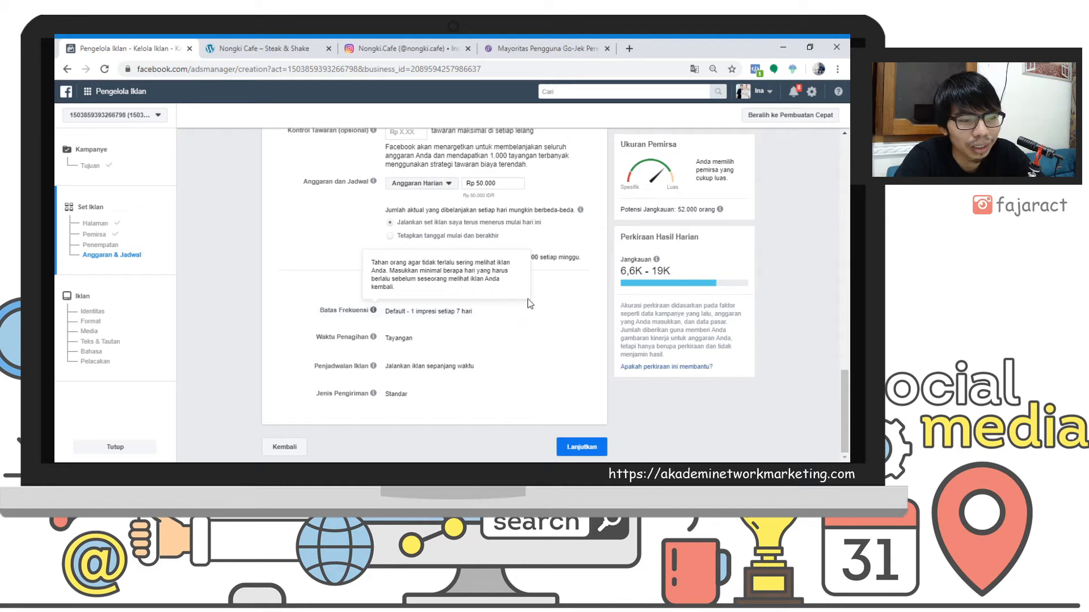
click(576, 312)
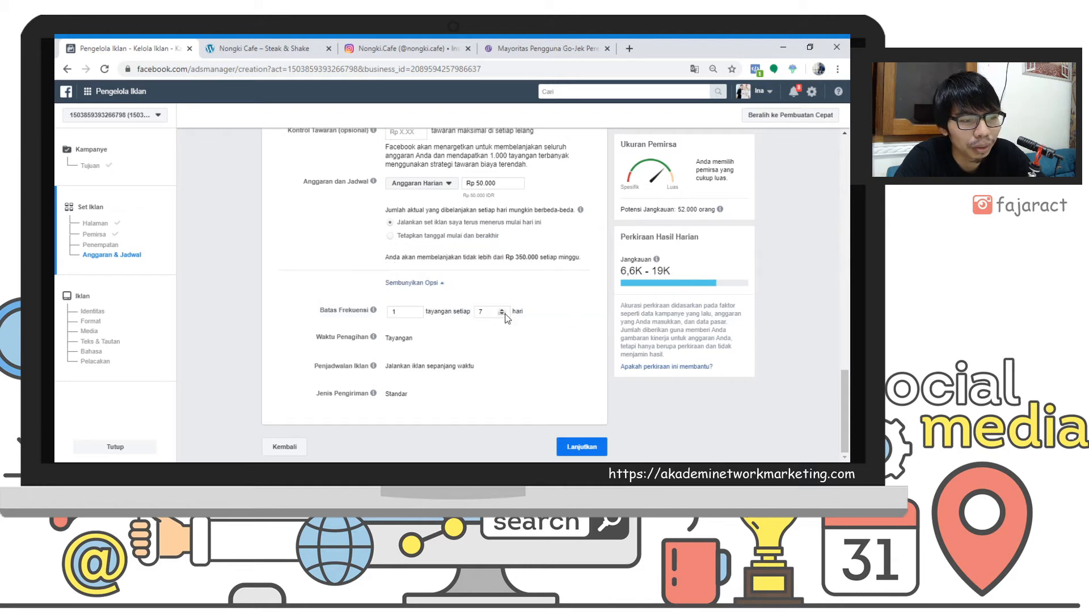
double_click(481, 312)
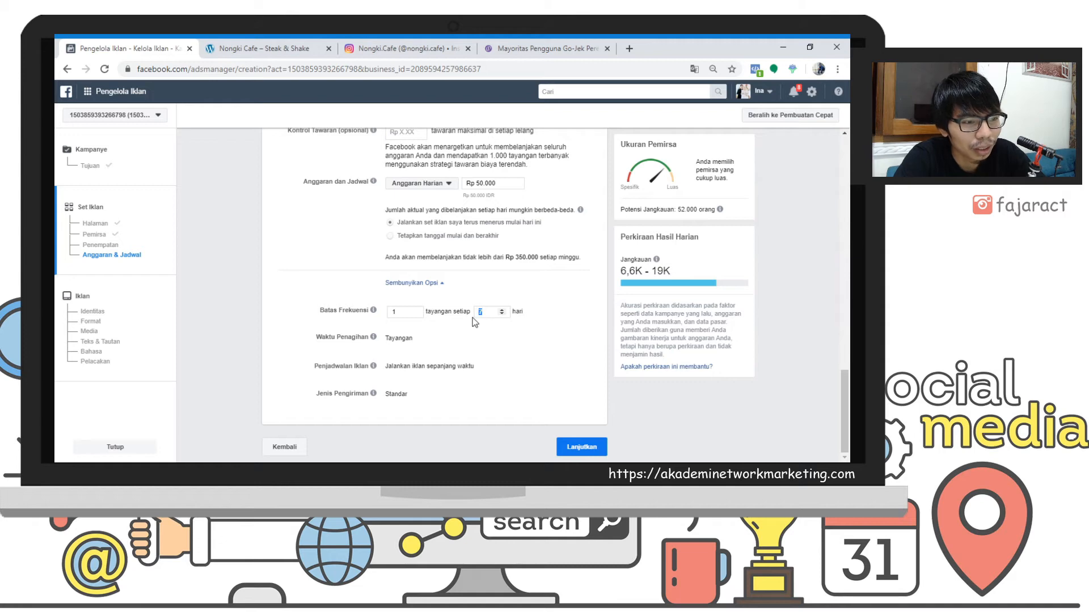
text(1)
click(560, 313)
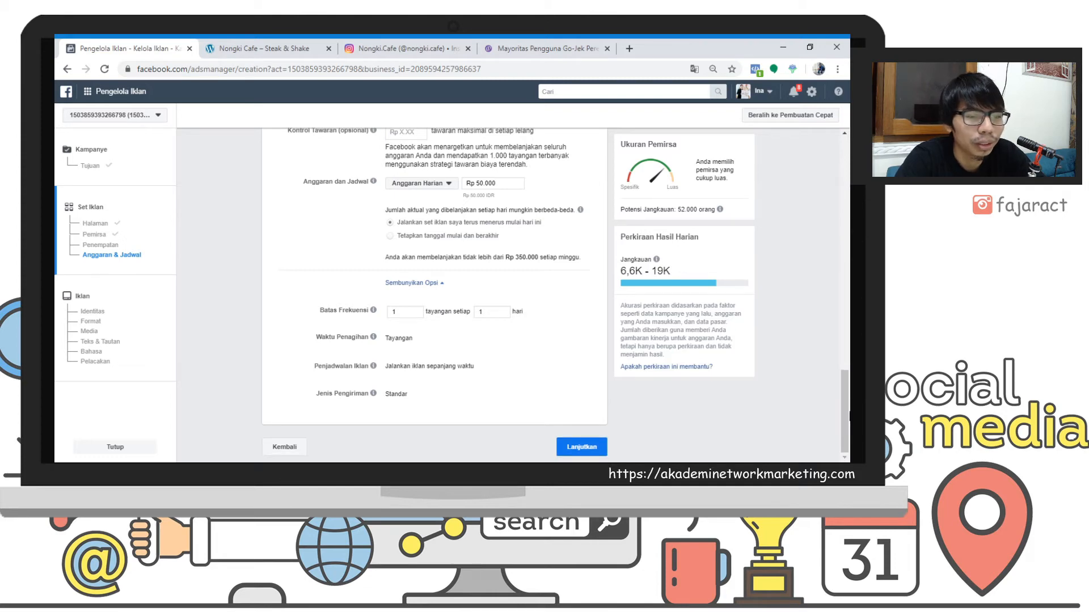
Continue to the ad setup and select nongki.cafe as the ad's Instagram account.
click(591, 446)
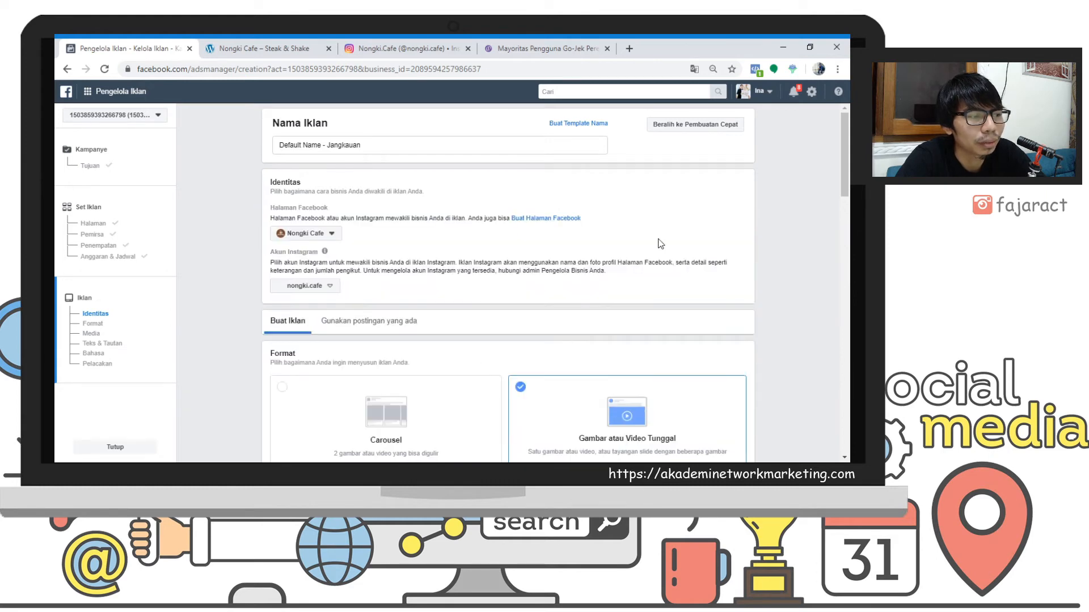
click(320, 286)
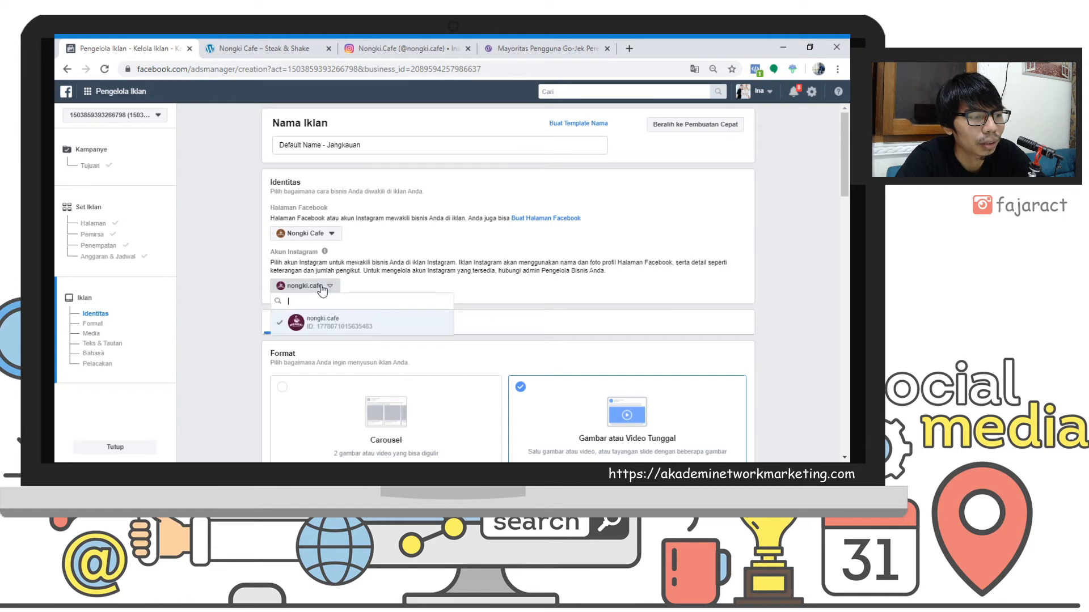
click(326, 323)
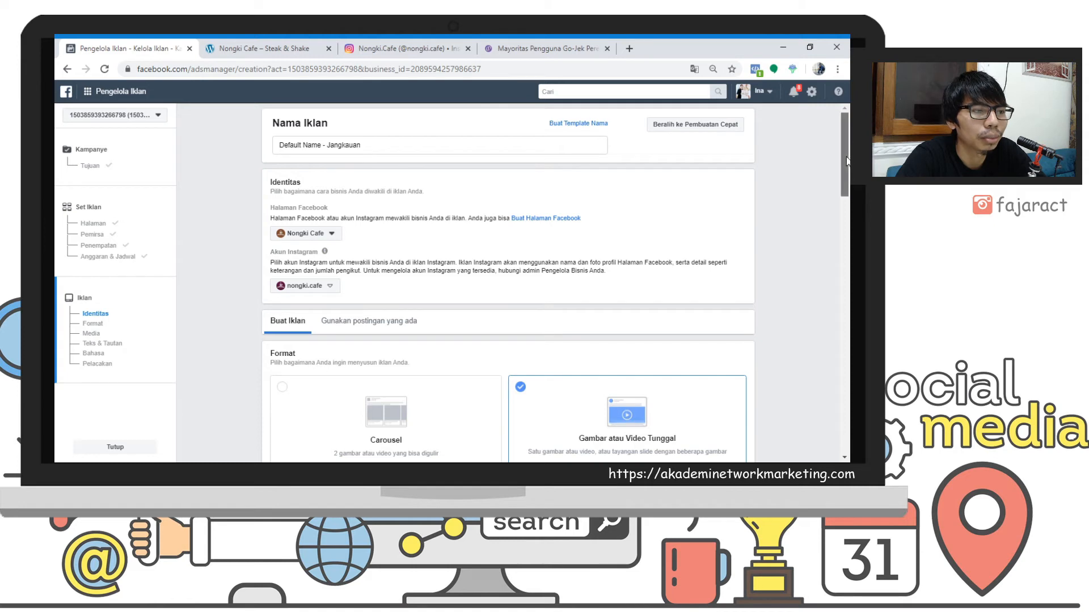
drag(847, 173, 848, 183)
scroll(848, 183, up, 1)
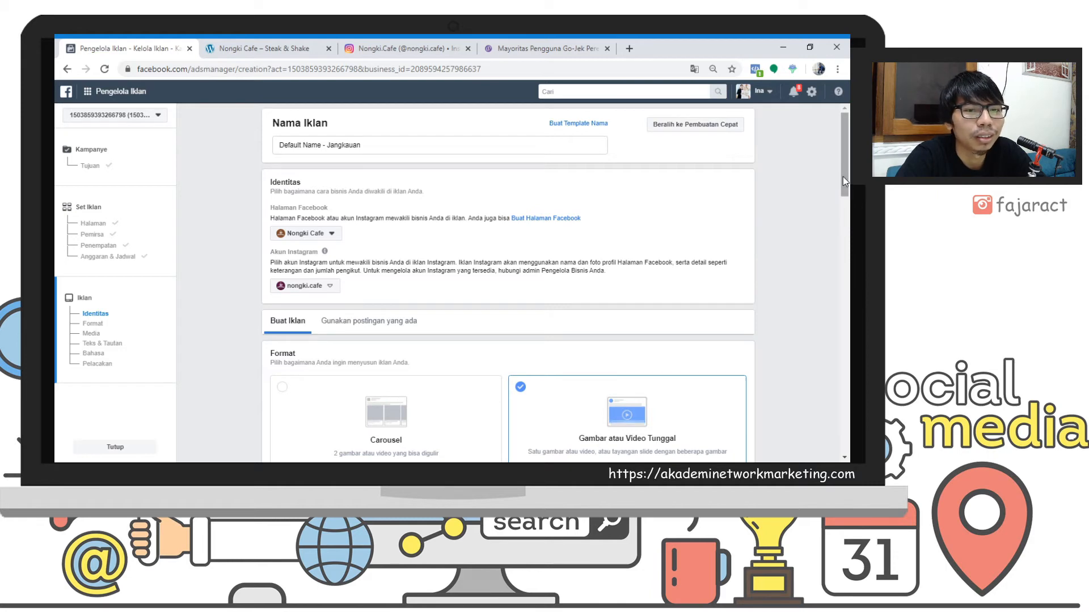
drag(843, 176, 843, 219)
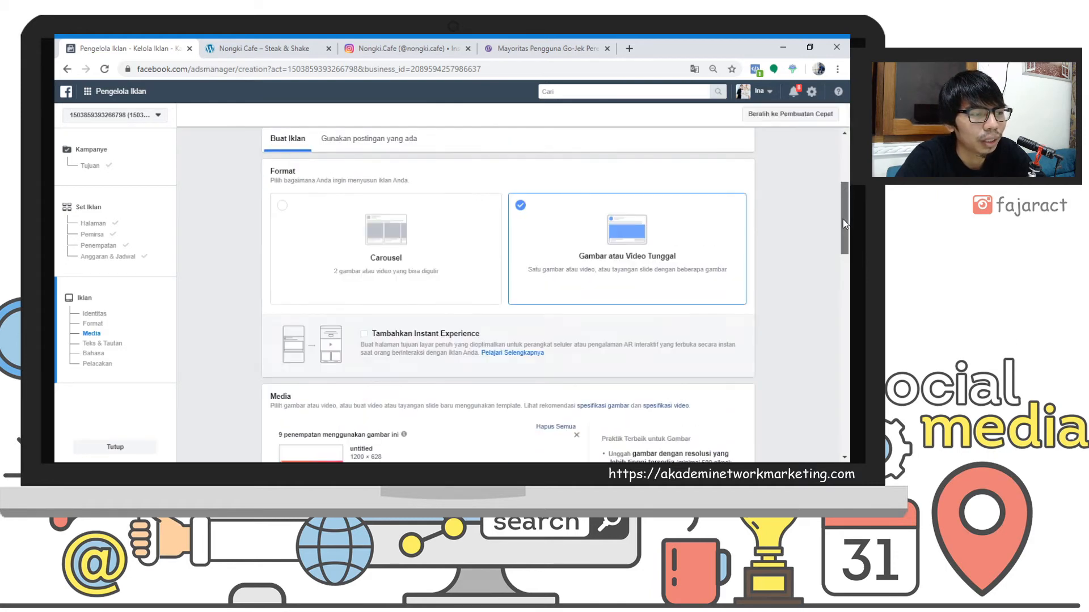
scroll(842, 218, up, 3)
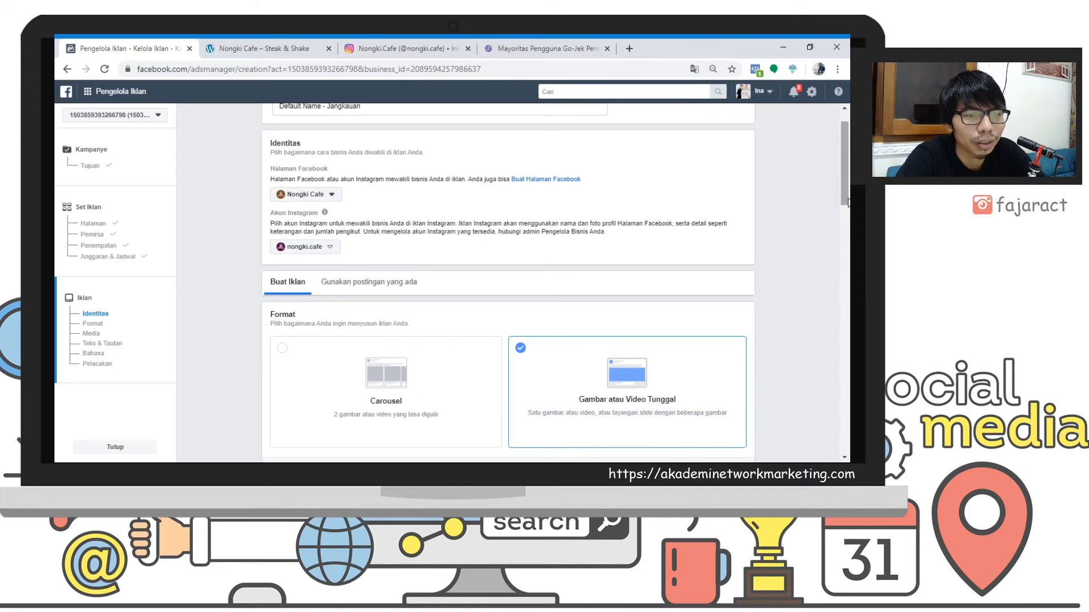
scroll(846, 203, down, 2)
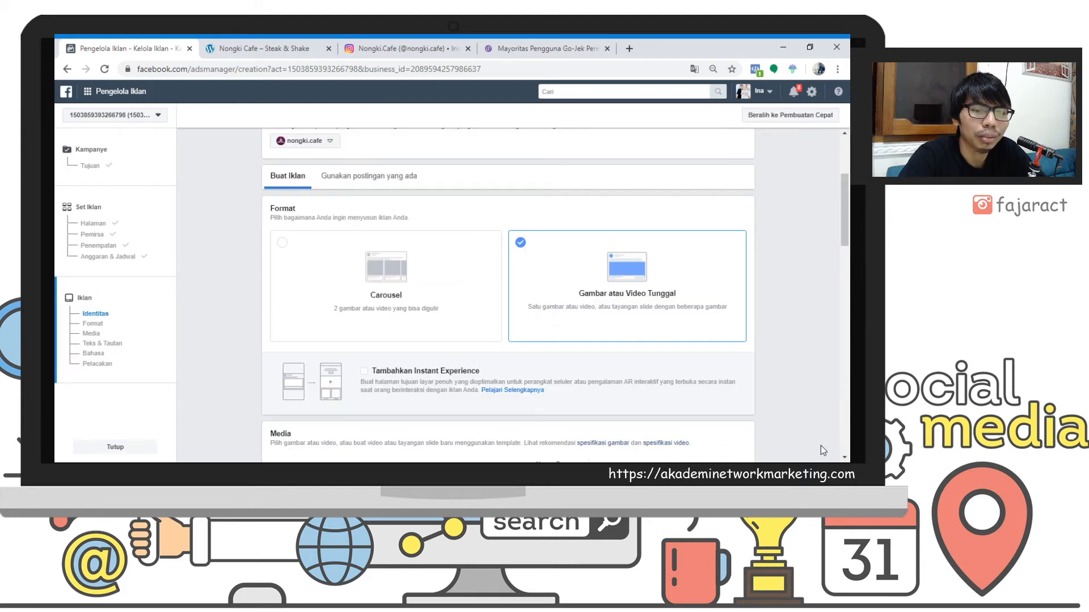
Replace the ad's image with the uploaded file "Ayam Geprek FREE ICE TEA.jpg".
click(845, 457)
scroll(845, 458, down, 3)
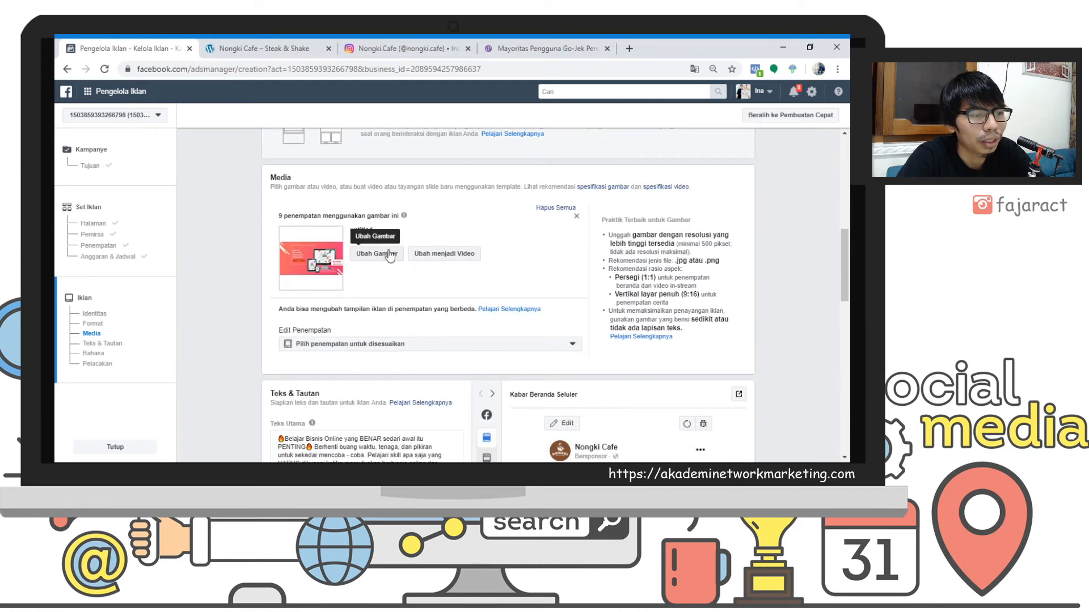
click(391, 254)
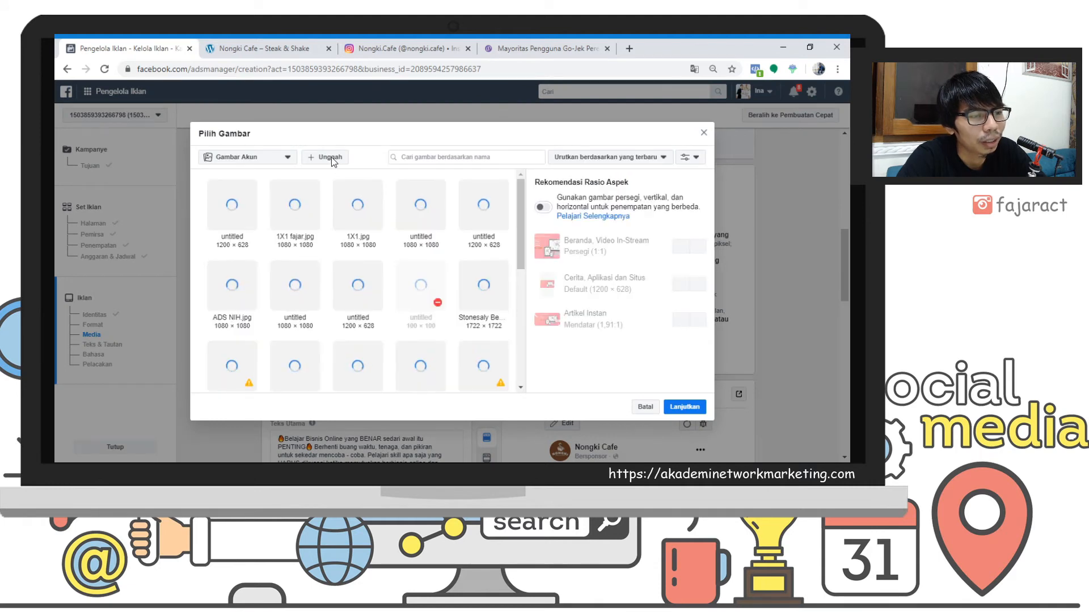
click(287, 159)
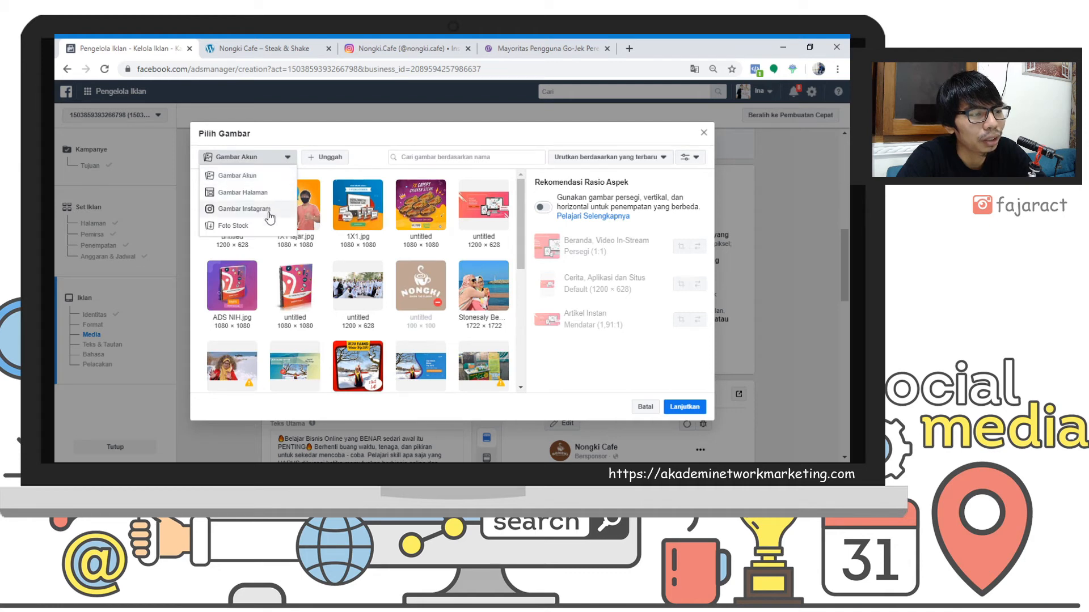
click(396, 140)
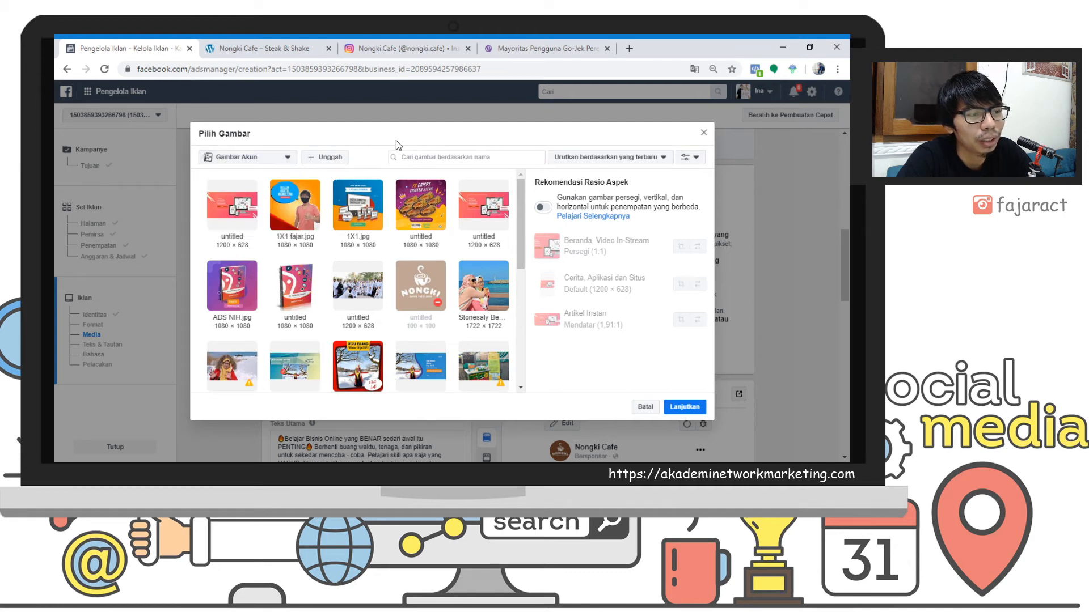
click(319, 161)
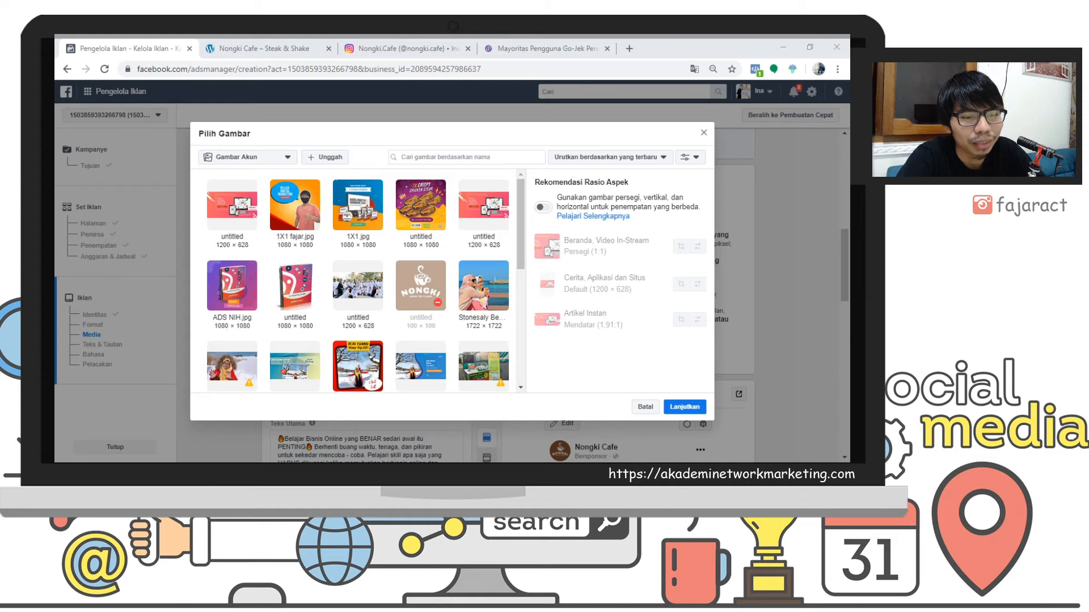
click(749, 444)
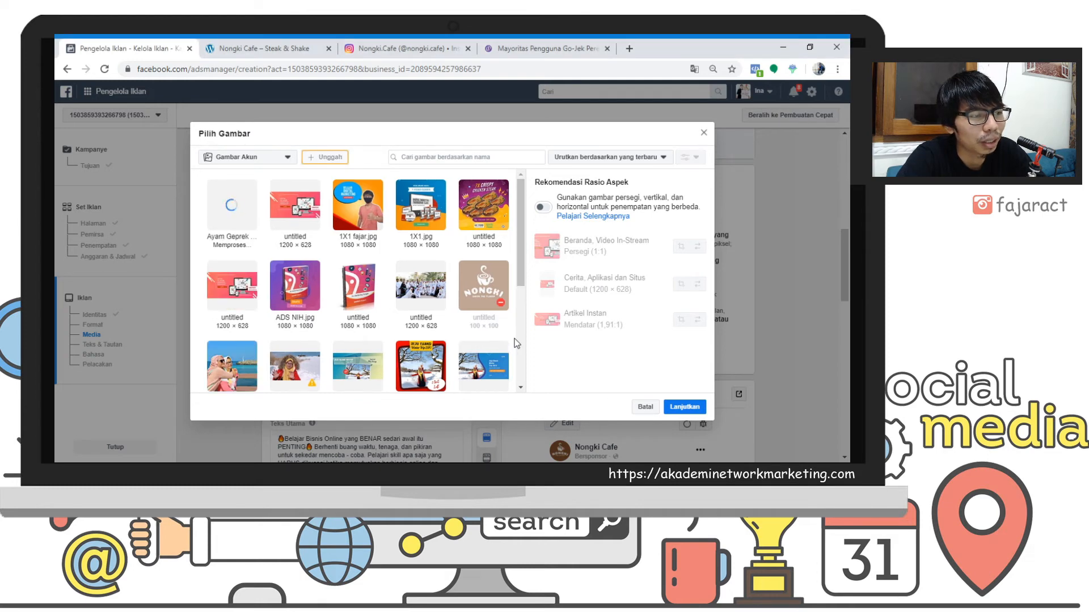
click(214, 229)
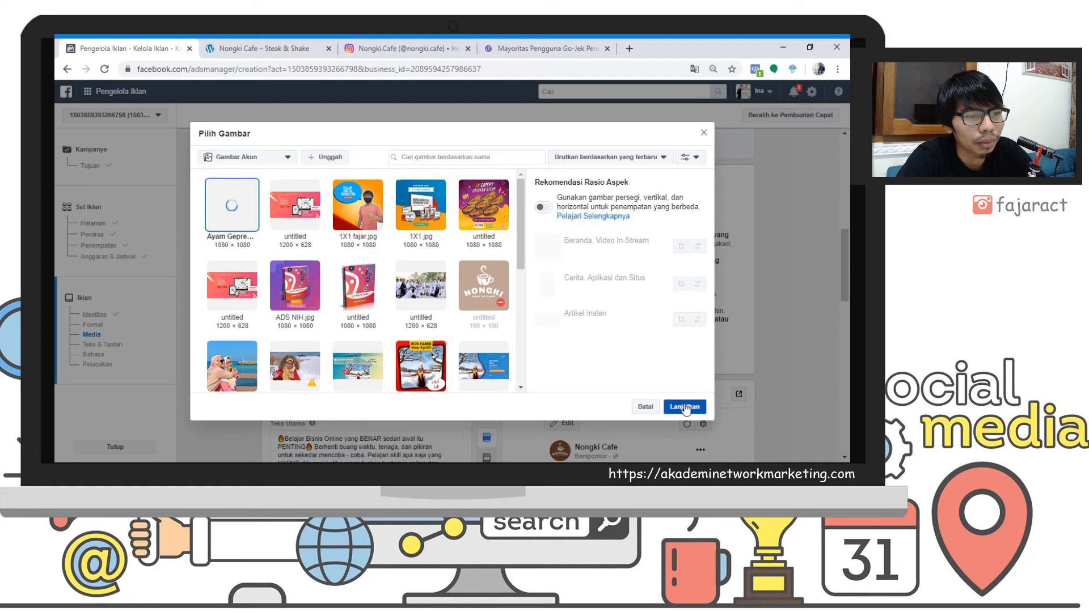
click(683, 409)
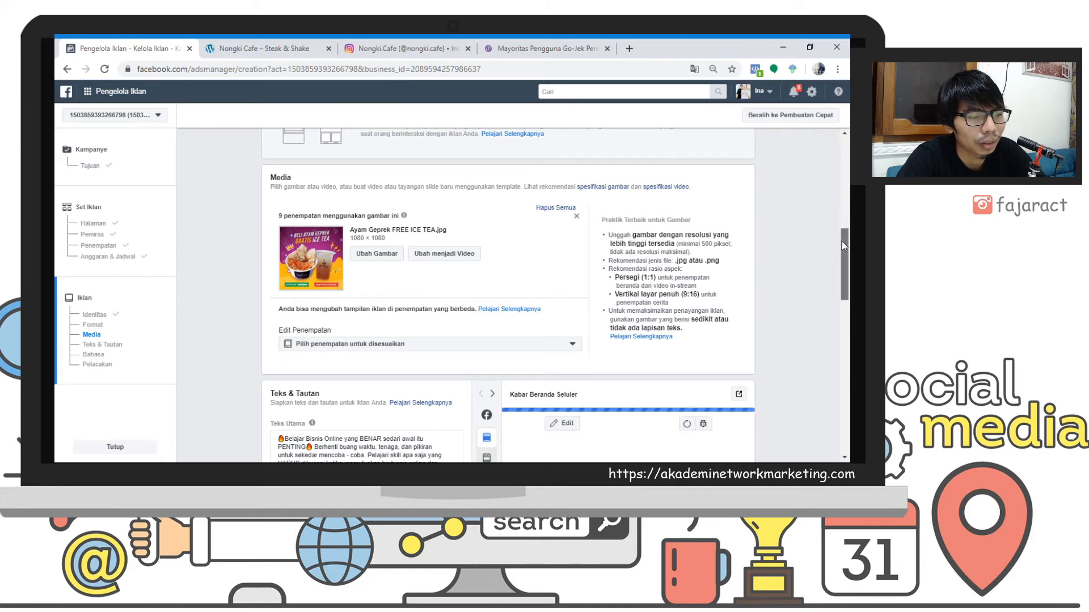
Clear the existing primary text of the ad.
drag(841, 240, 841, 297)
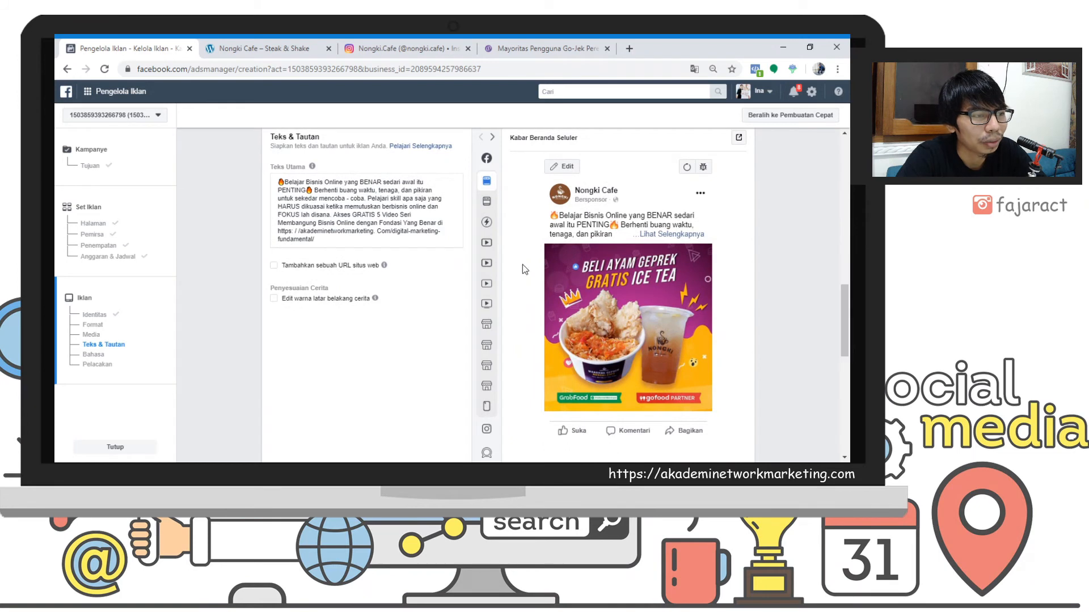
click(364, 242)
key(ctrl+a)
key(BackSpace)
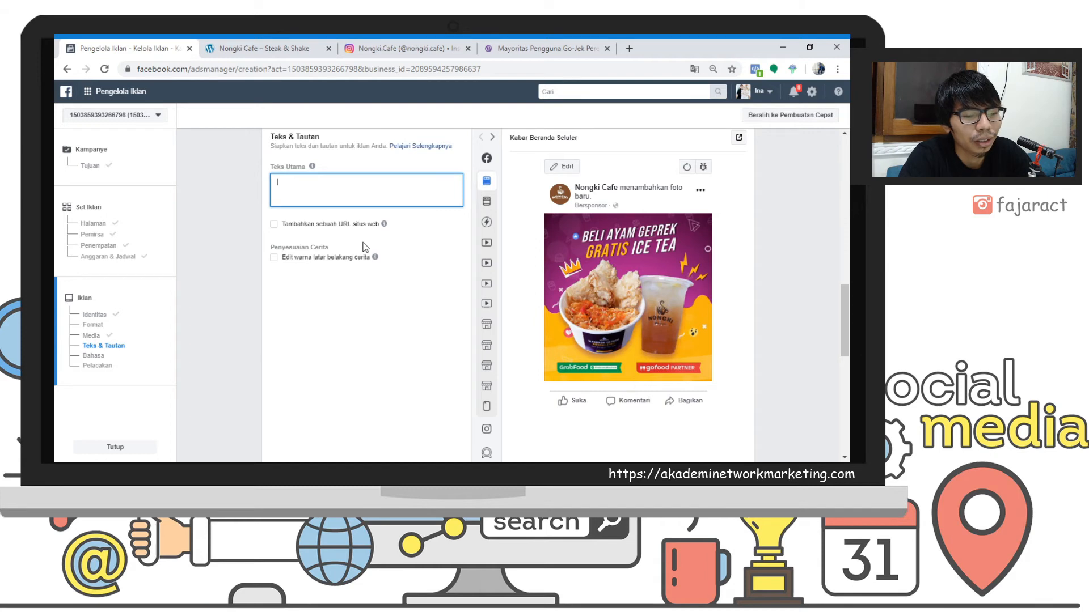
Enter "Promo Hemat AKhir Bulan" as the ad's primary text.
text(omo)
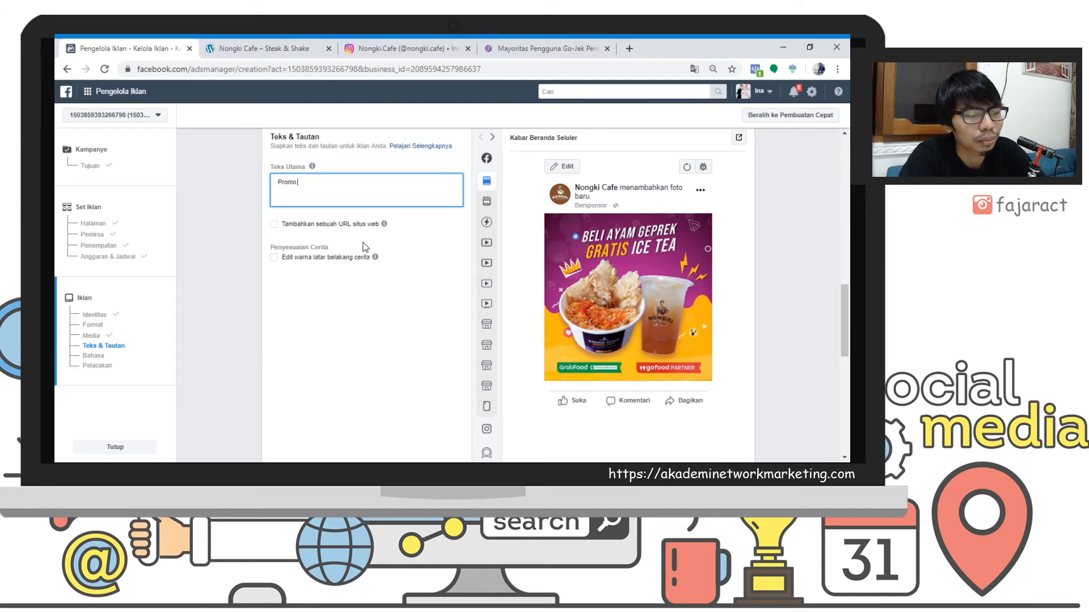
text( Hema)
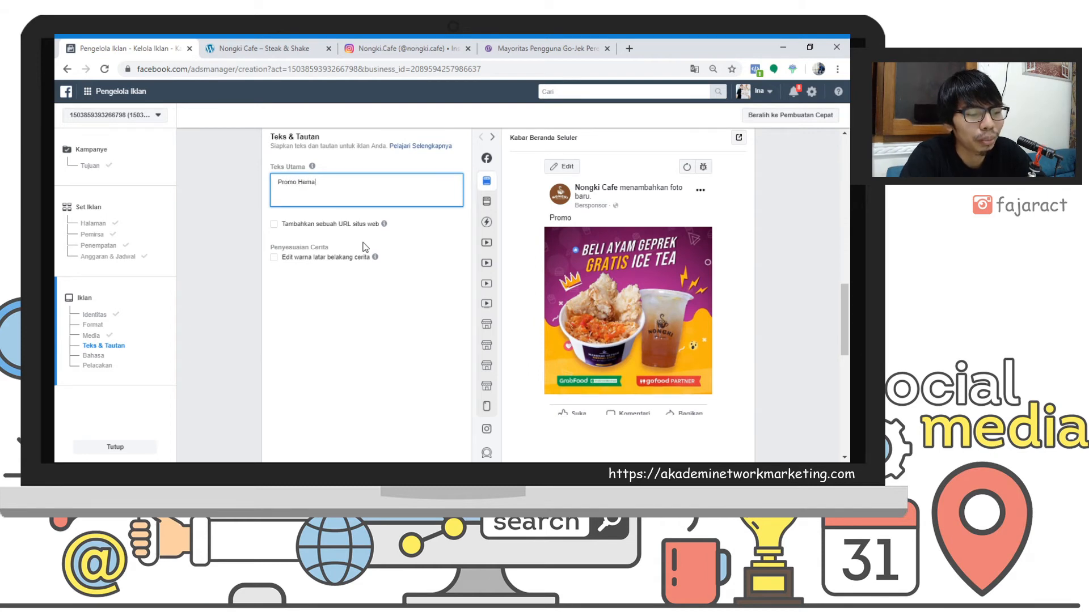
text(t AKhir Bula)
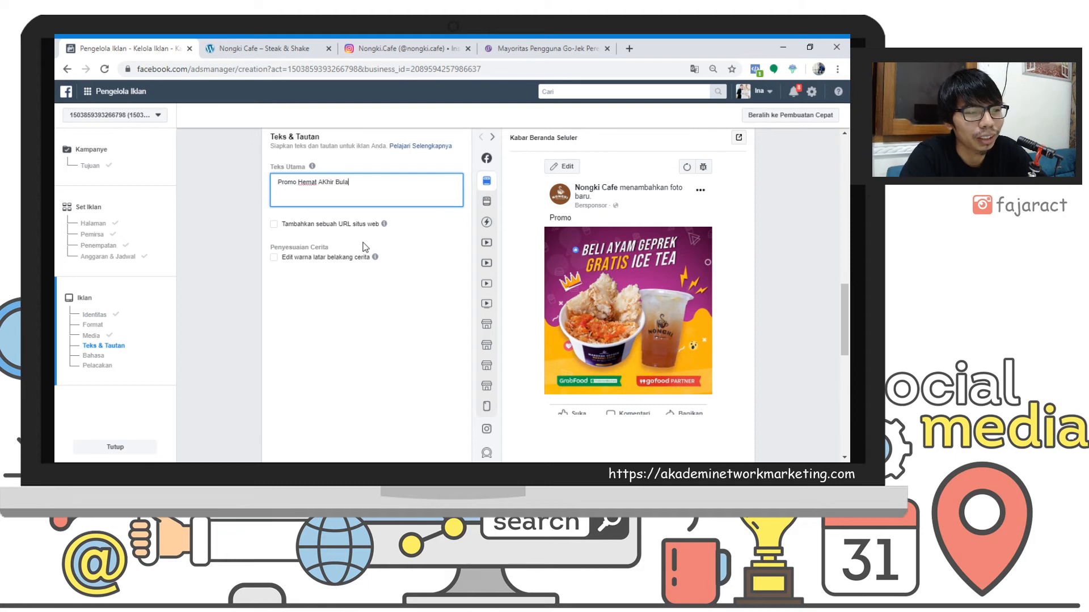
Replace the ad's primary text with "Promo Makan Hemat Tetap Nikmat".
key(ctrl+shift+Left)
key(ctrl+shift+Left)
key(ctrl+shift+Left)
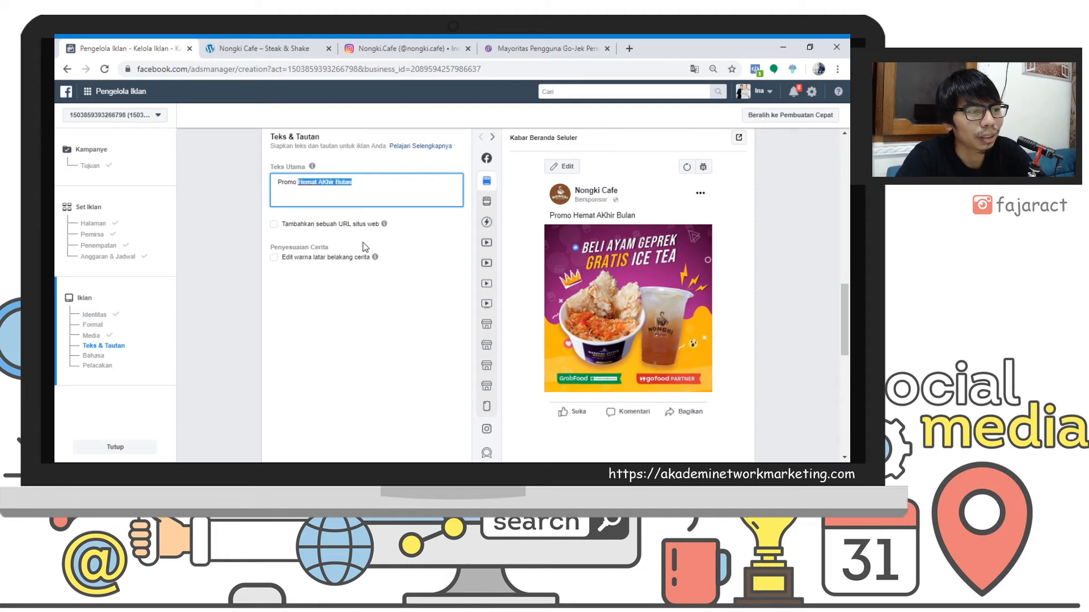
key(ctrl+shift+Left)
text(Makan)
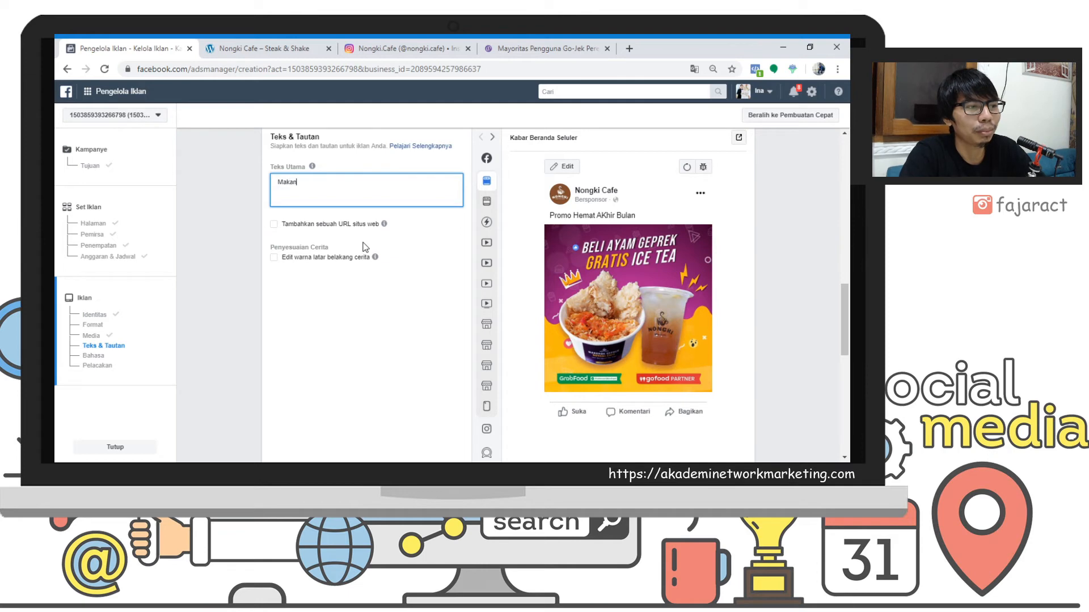
key(Home)
text(F)
key(BackSpace)
text(Promo Makan)
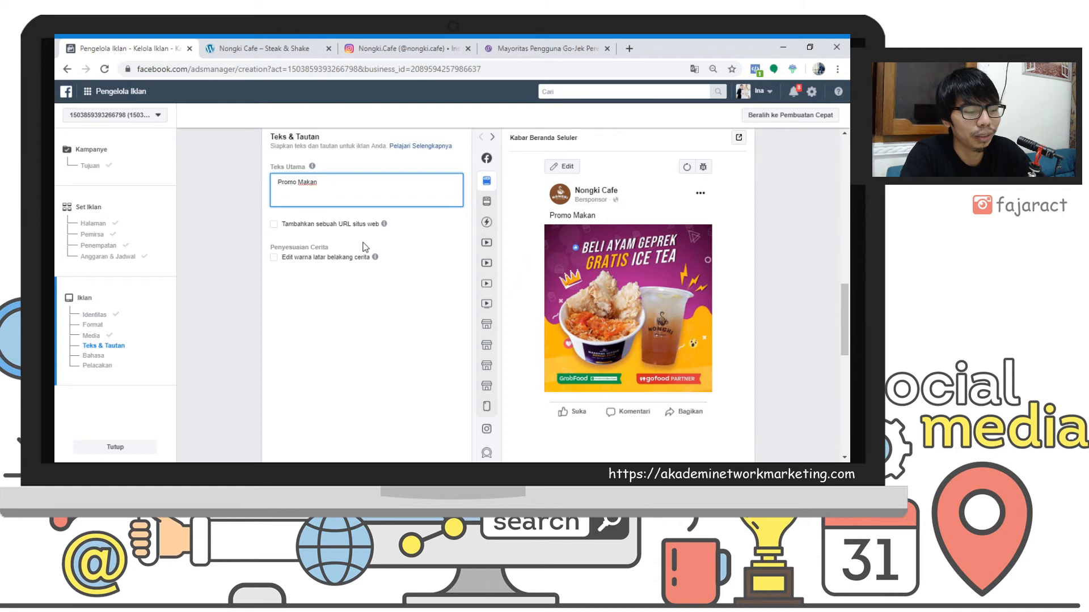
text( Hemat)
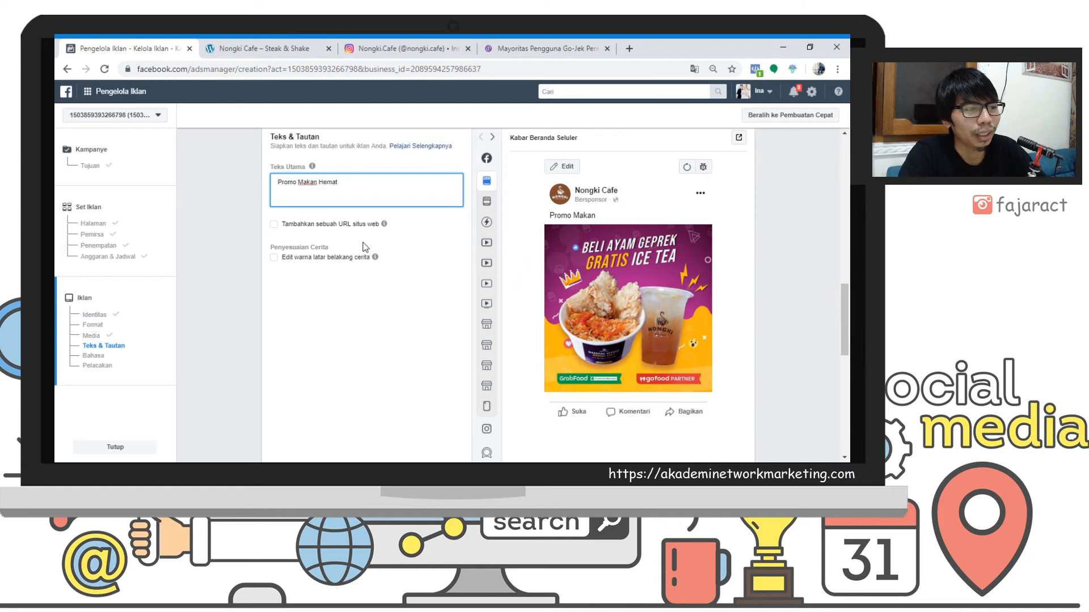
text( Tetap )
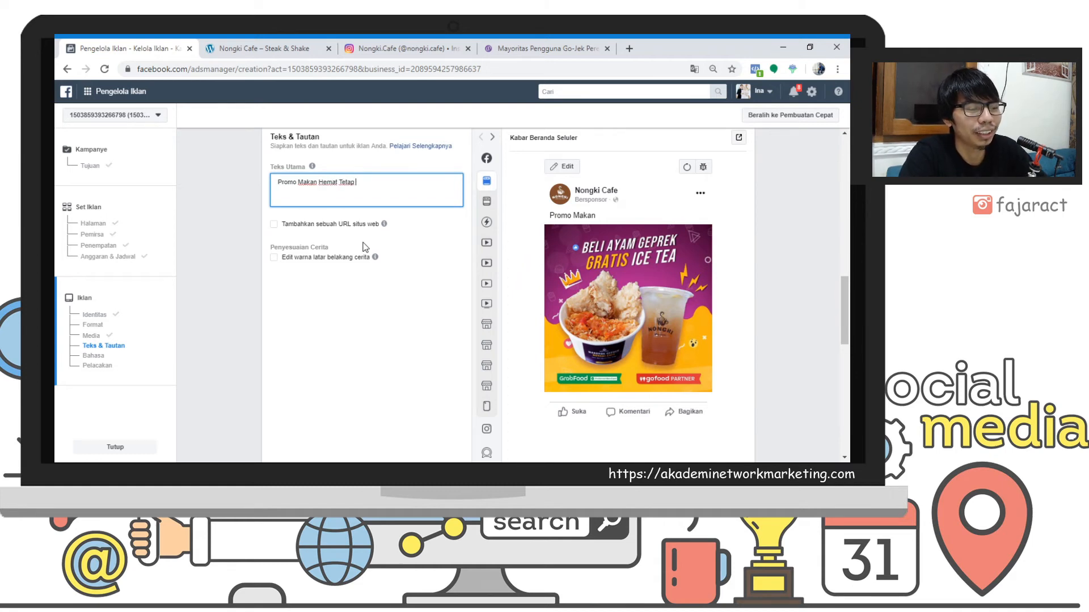
text(Nikmat)
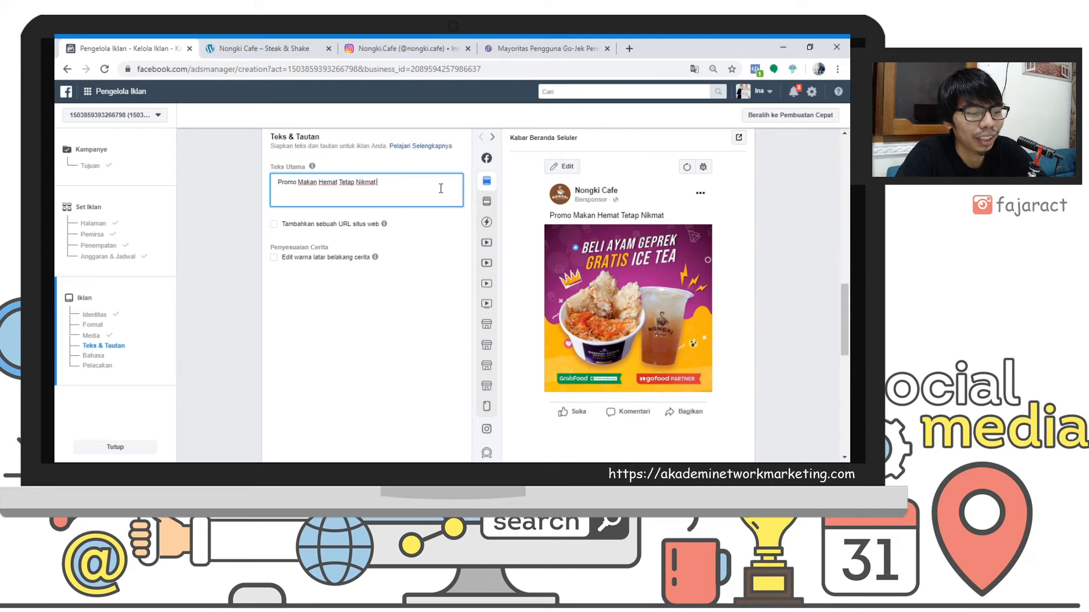
Append "GRATIS Ice Tea" to the end of the ad's primary text.
text(GRATIS)
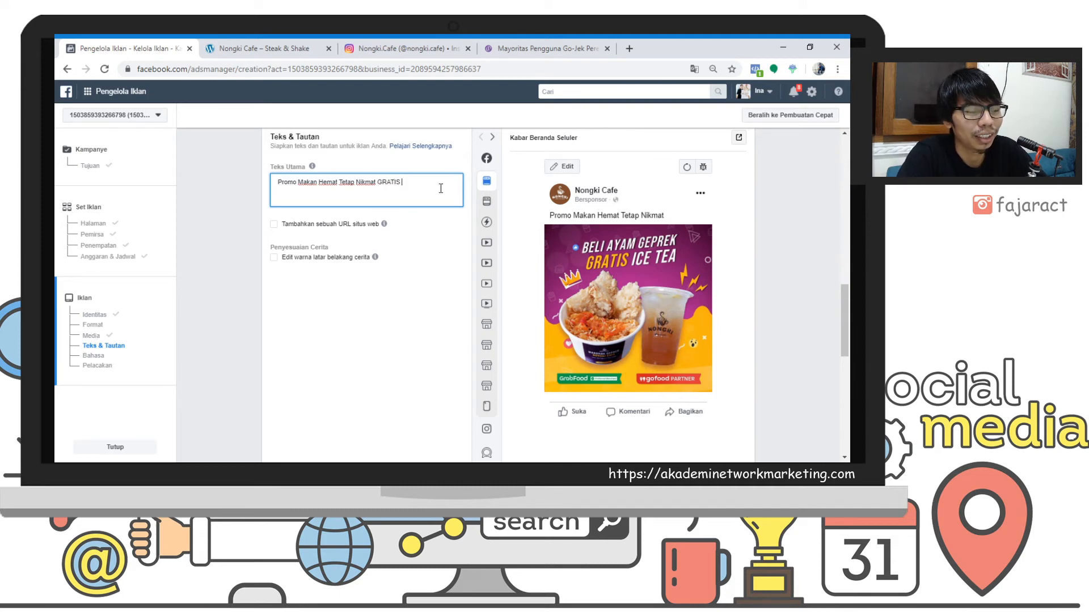
text( C)
key(BackSpace)
key(BackSpace)
text(Ice Tea)
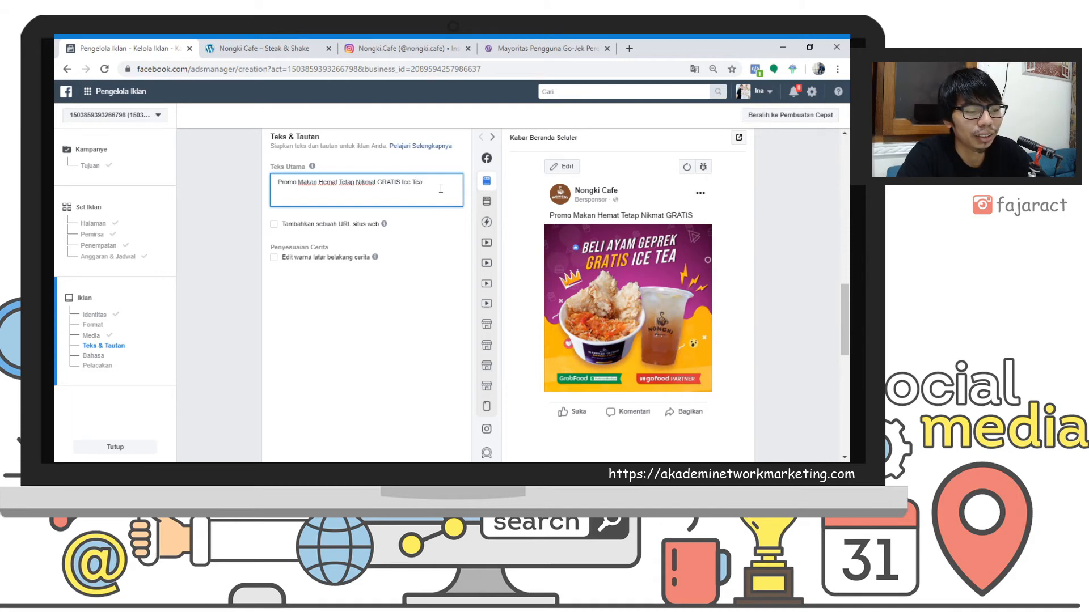
Continue the ad's primary text with "setiap pembelian Ayam Geprek Sambal Tasik di Nongki.Cafe".
text( setiap pembelian Ayam)
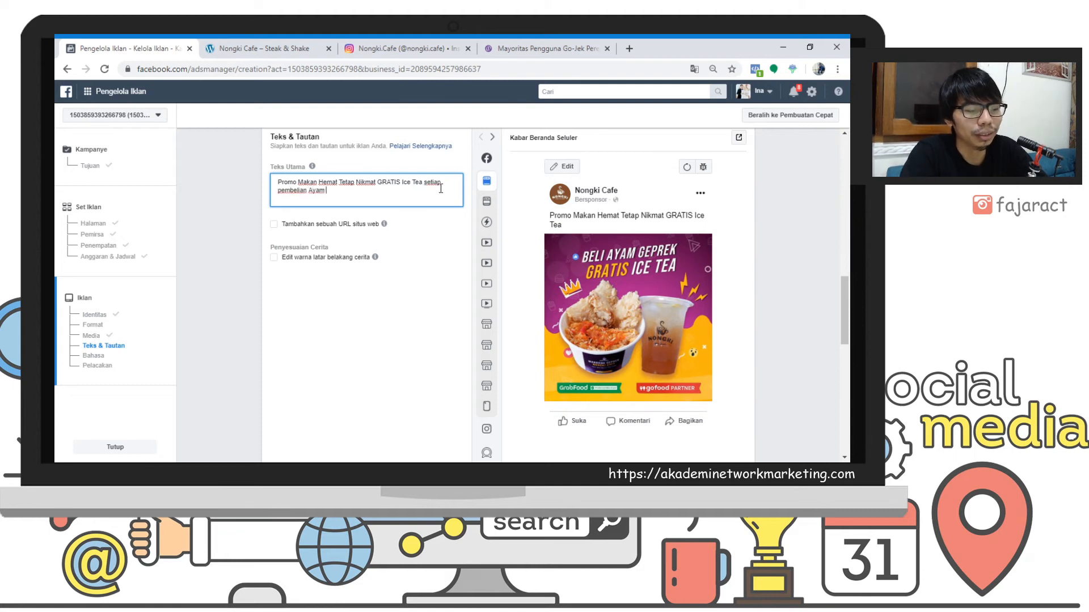
text(Ge)
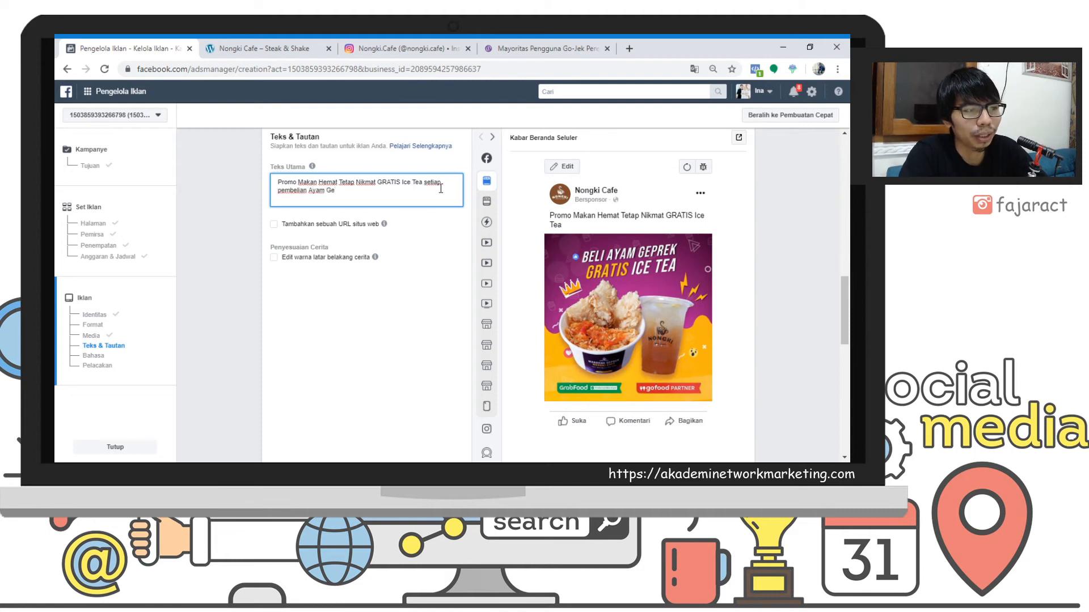
text(r)
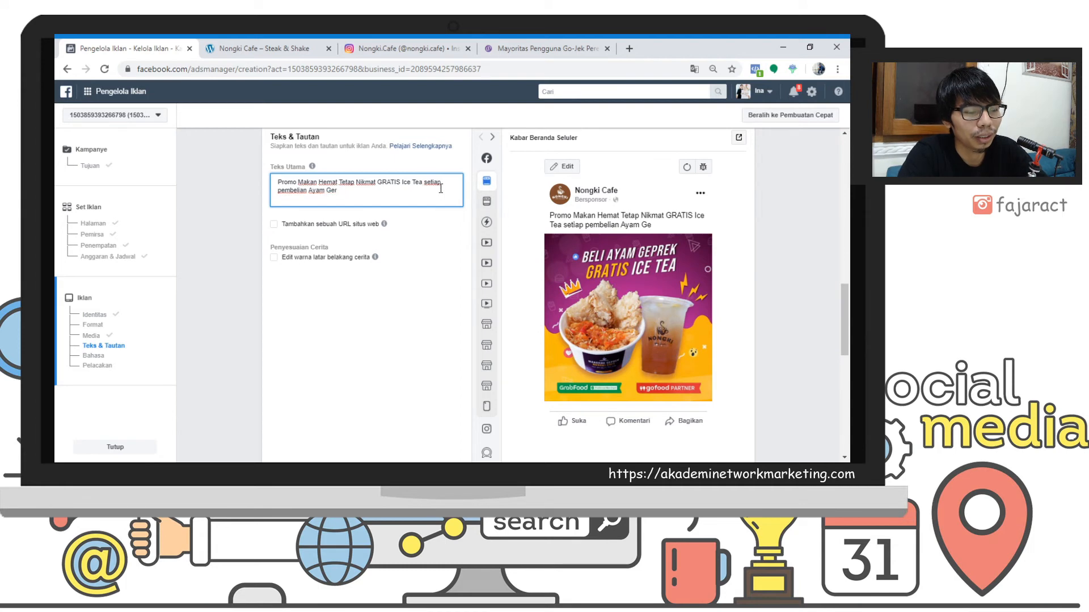
key(BackSpace)
text(prek Sam)
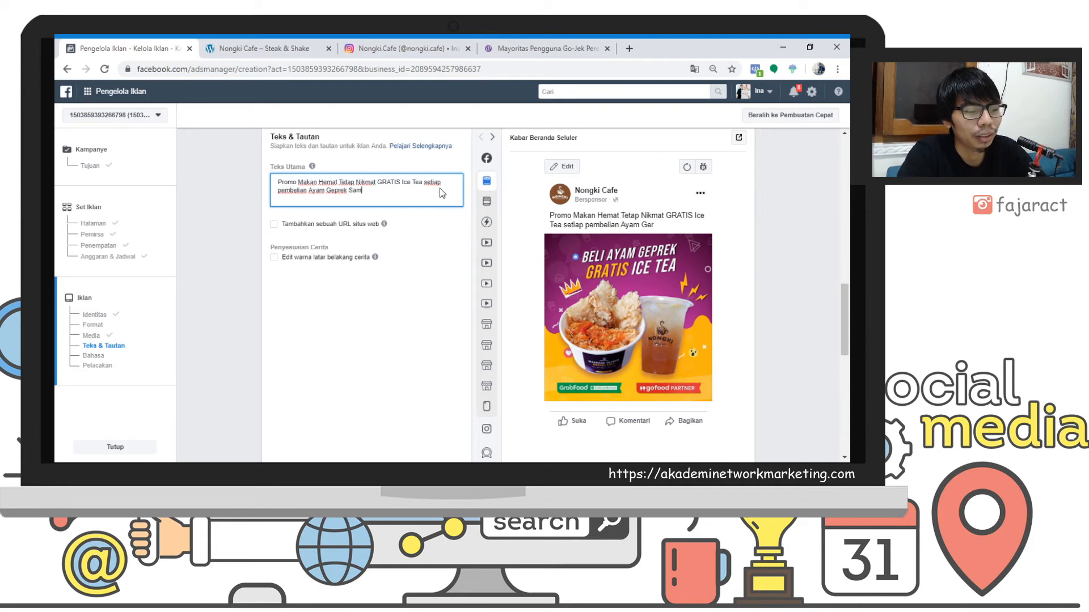
text(bal Tasi)
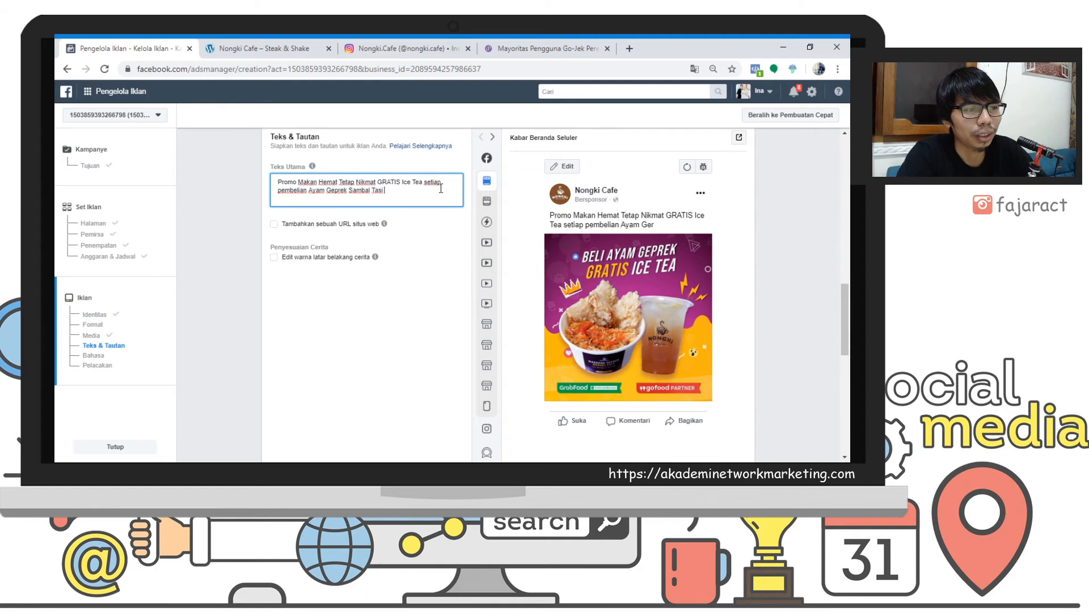
text(k )
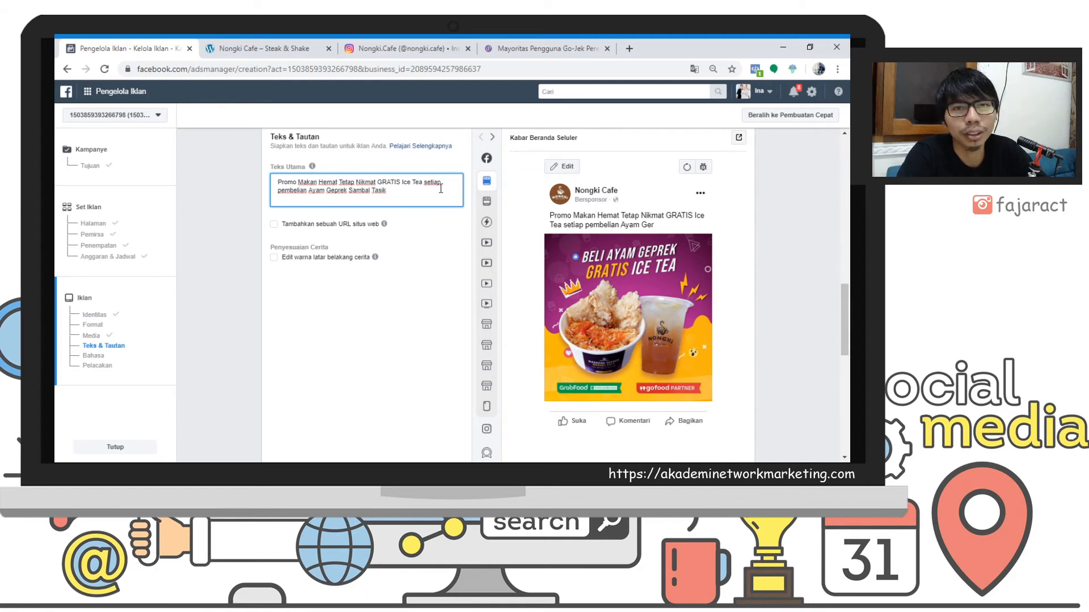
text(di N)
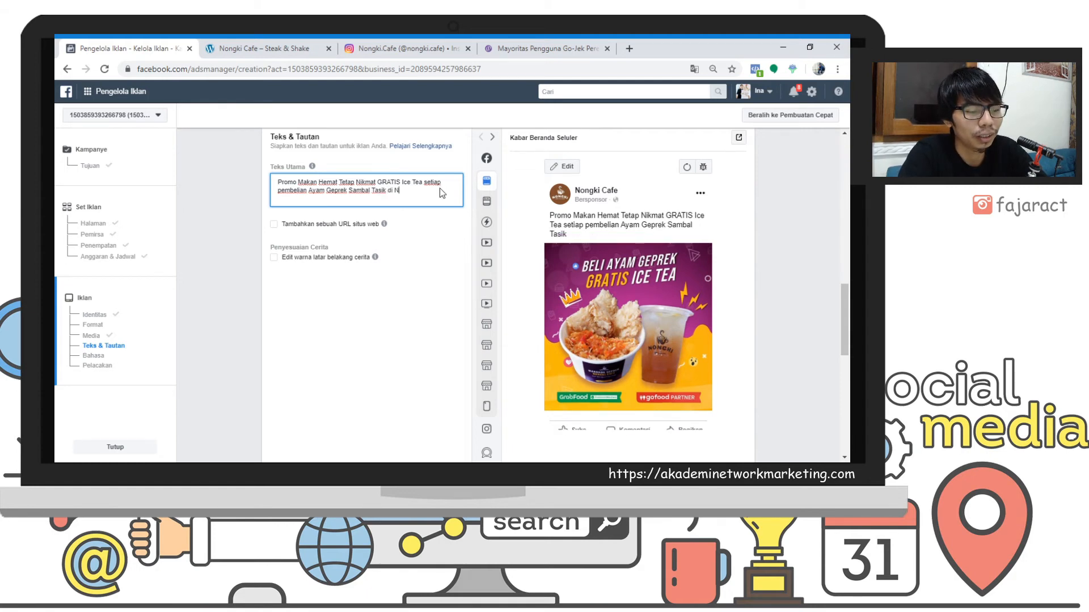
text(ongki Cafe)
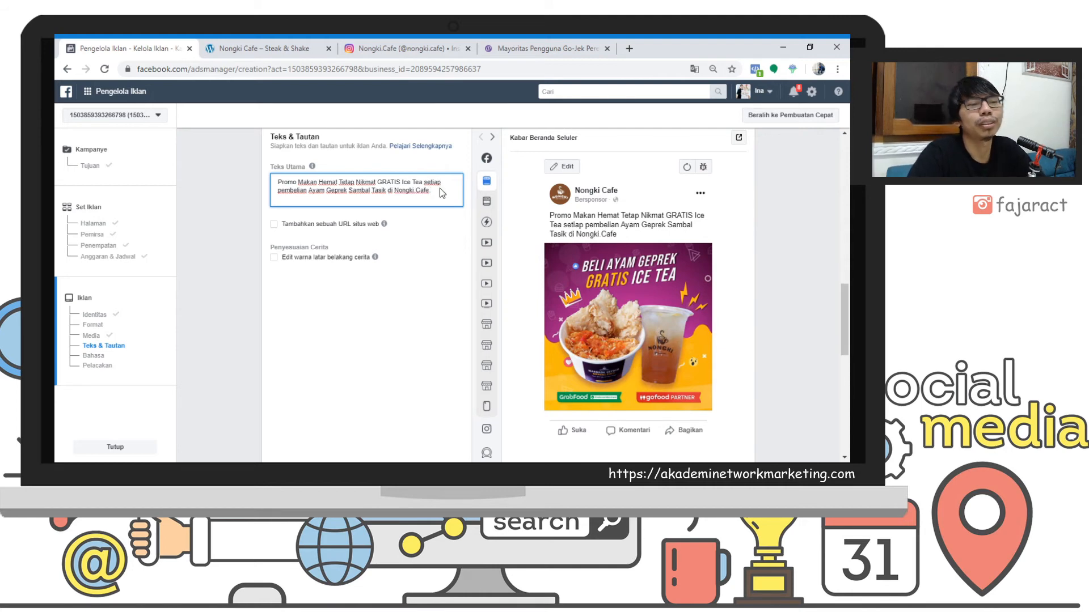
click(276, 227)
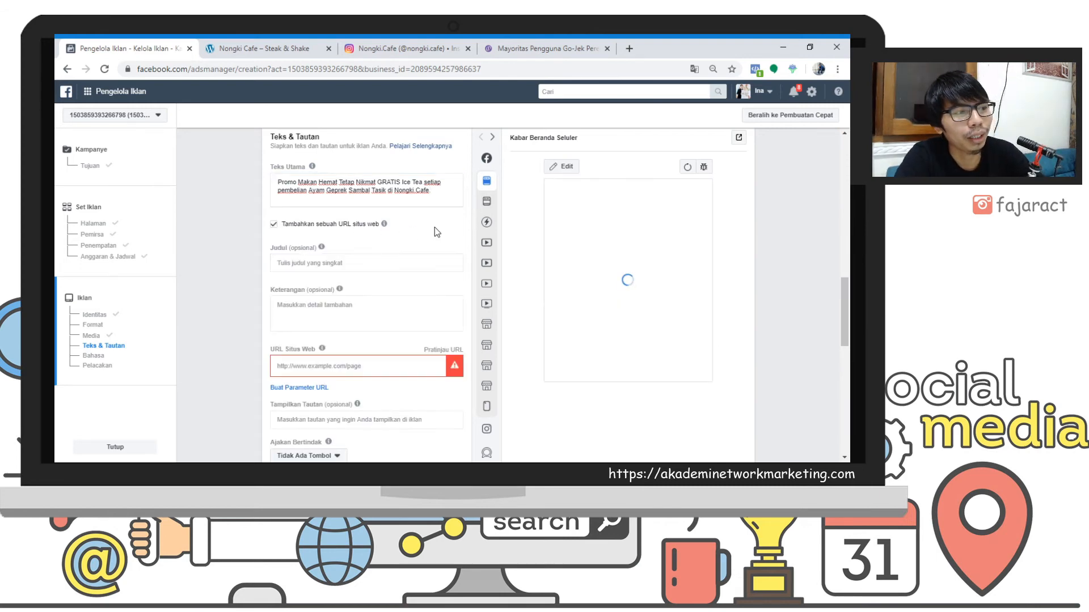
click(244, 49)
click(264, 70)
key(ctrl+c)
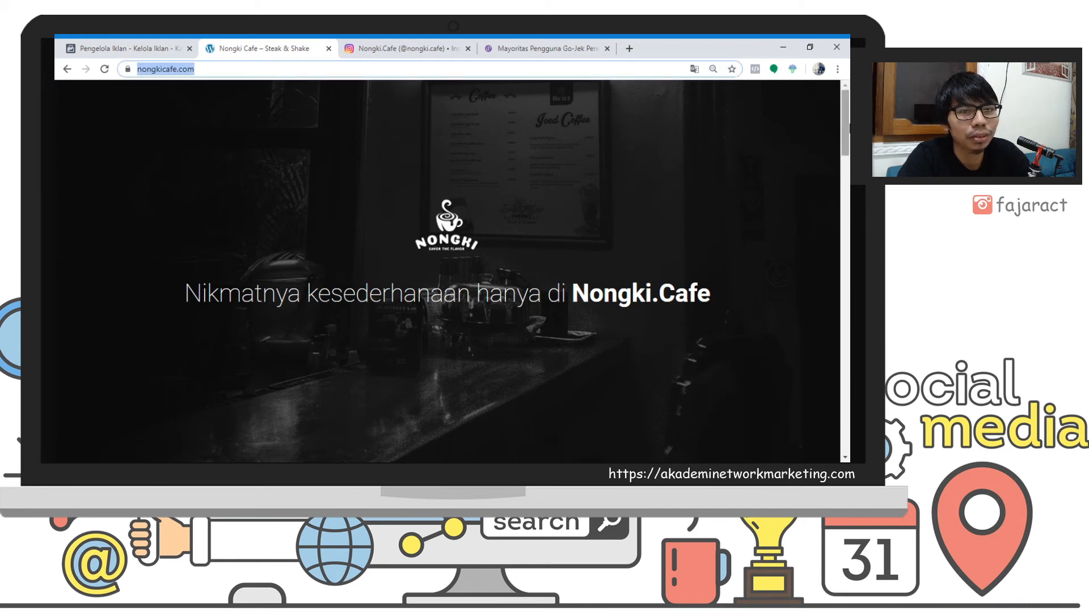
mouse_move(845, 127)
mouse_down()
mouse_move(849, 422)
mouse_move(846, 110)
mouse_up()
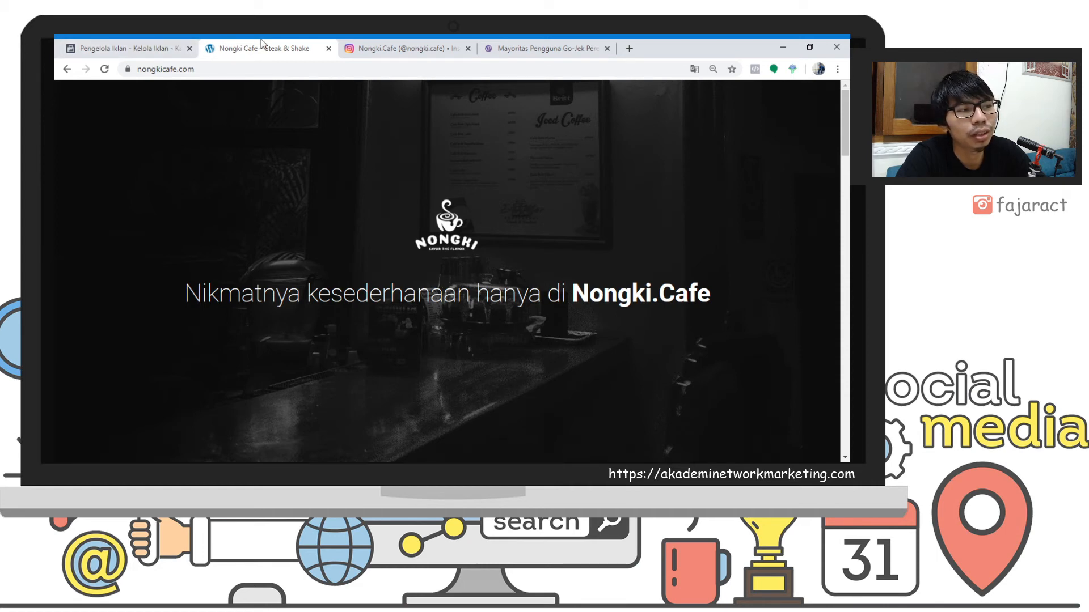
click(125, 46)
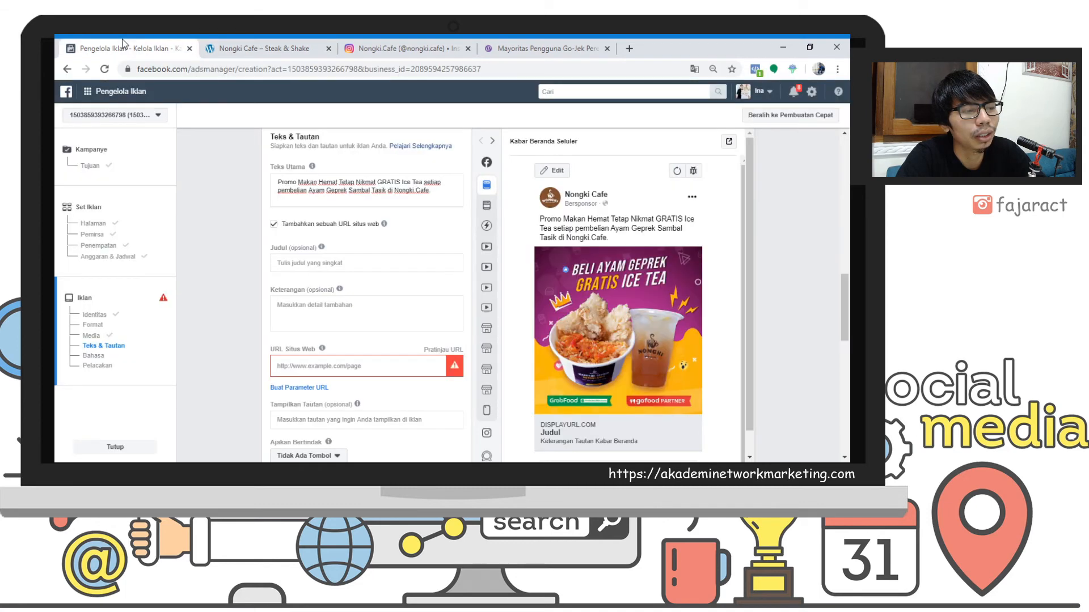
click(347, 366)
key(ctrl+v)
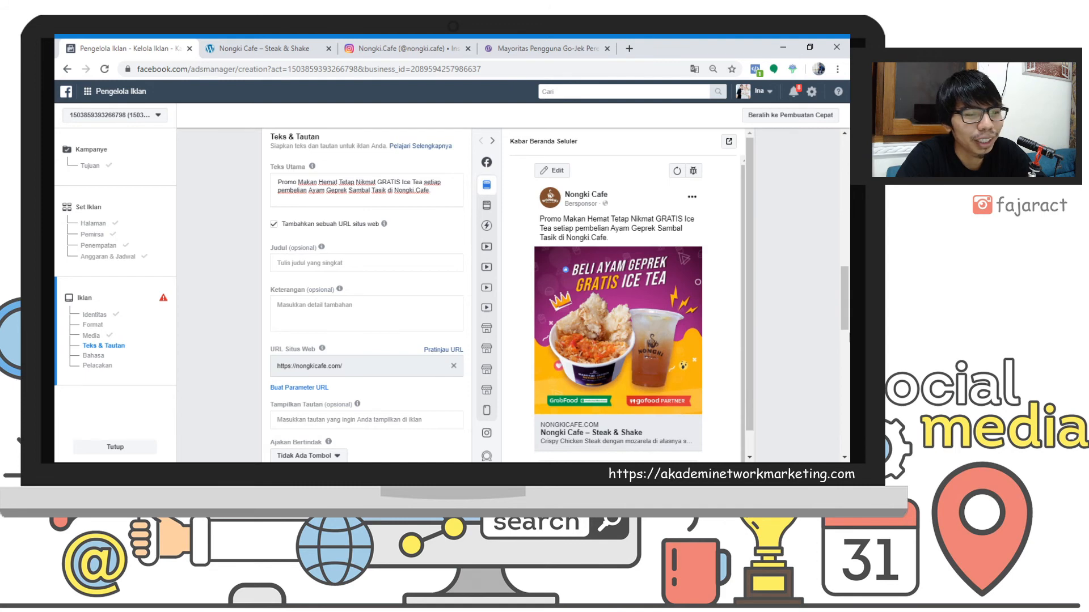
drag(845, 326, 849, 364)
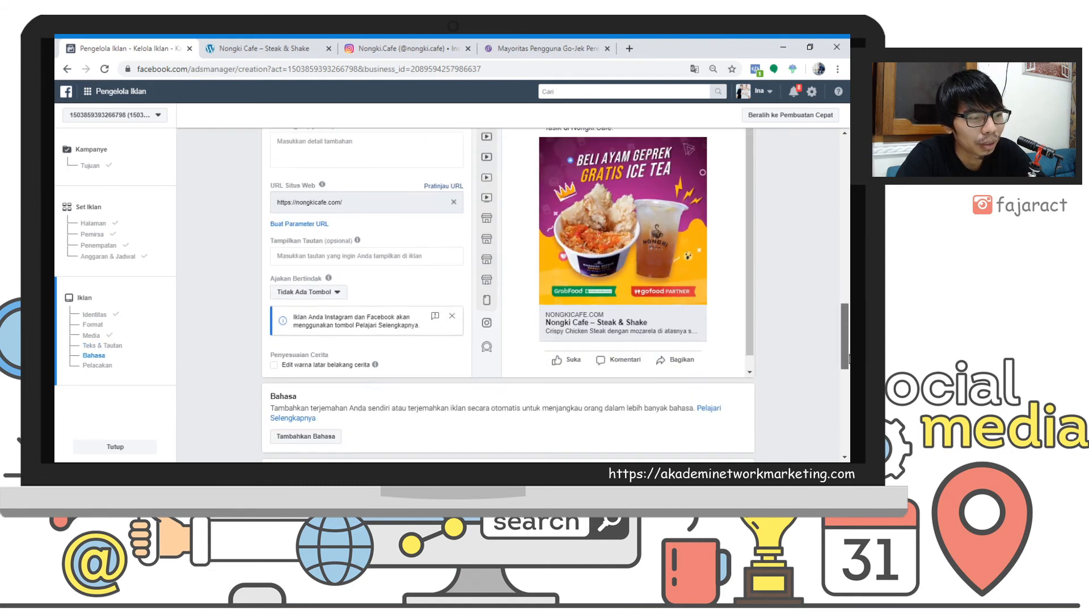
Set the ad's call to action to Lihat Menu.
click(331, 299)
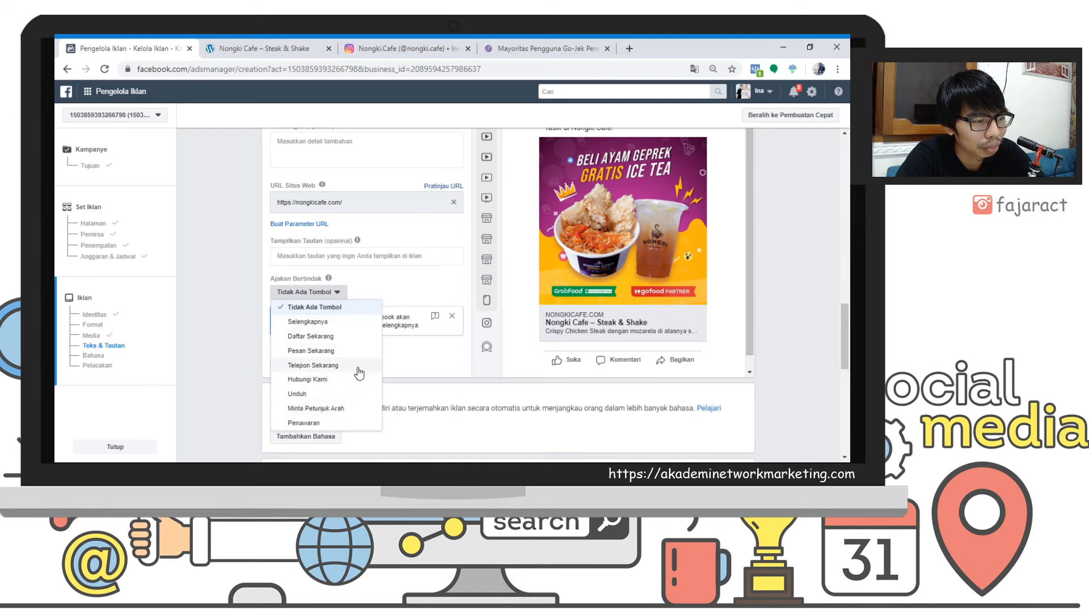
key(Down)
key(Down)
key(Down)
key(Down)
key(Down)
key(Down)
key(Down)
key(Down)
key(Down)
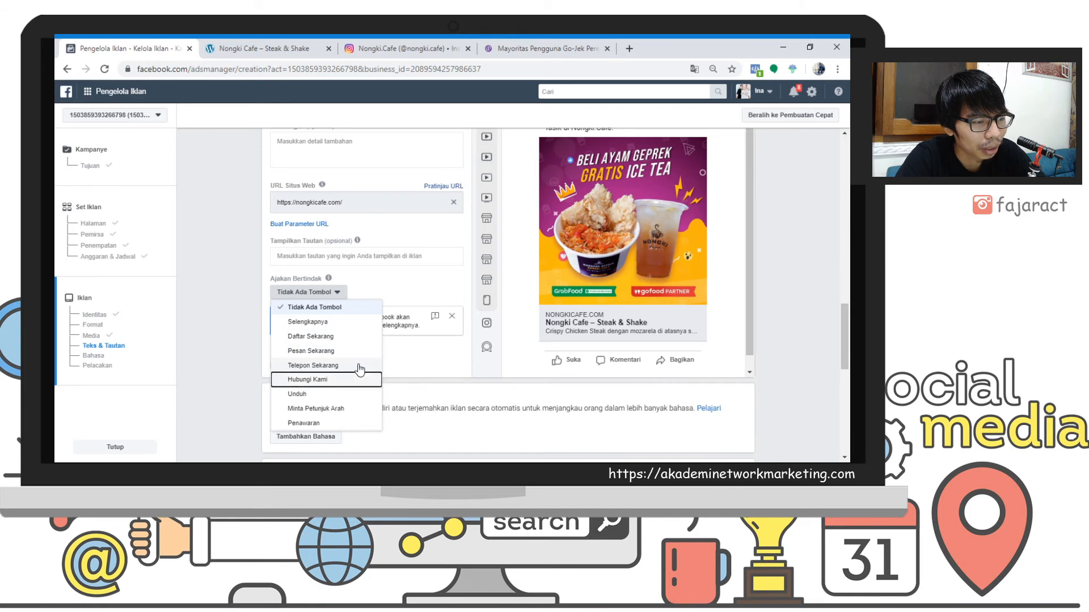
key(Down)
key(Down)
key(Down)
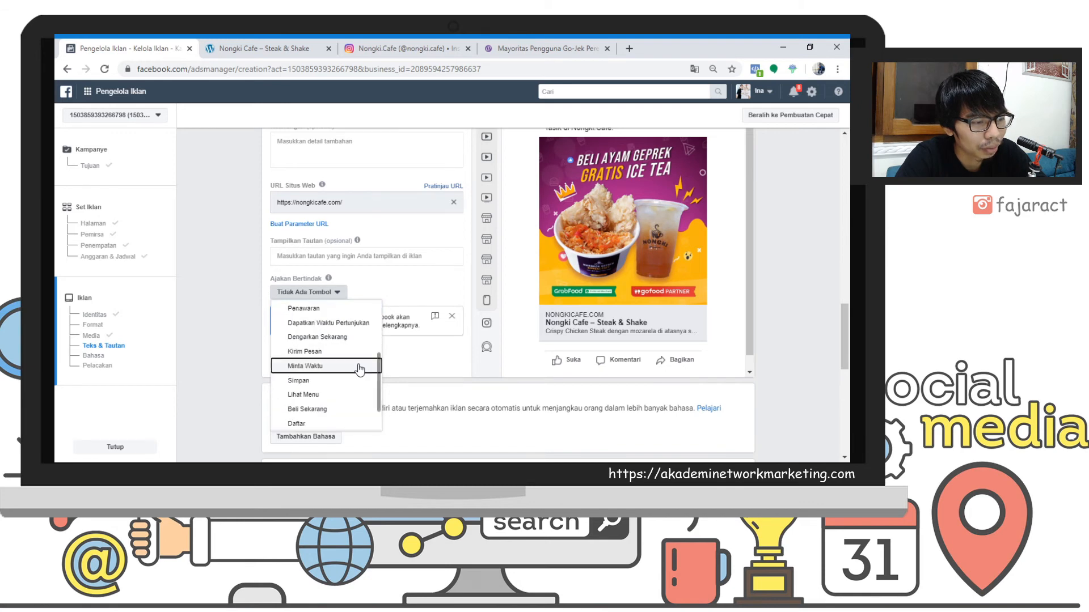
key(Down)
key(Down)
key(Down)
key(Up)
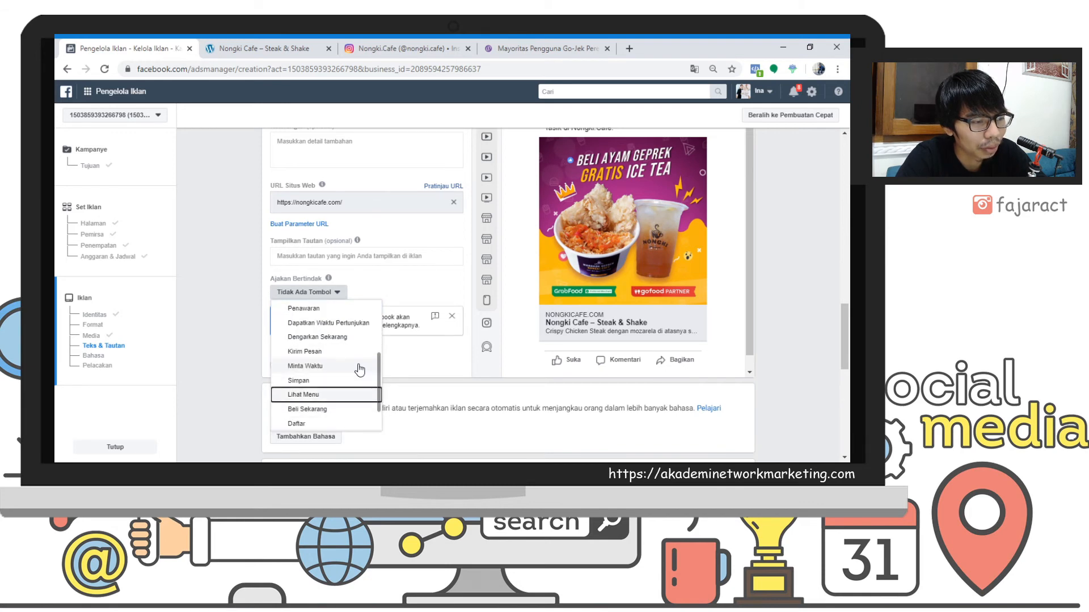
click(352, 394)
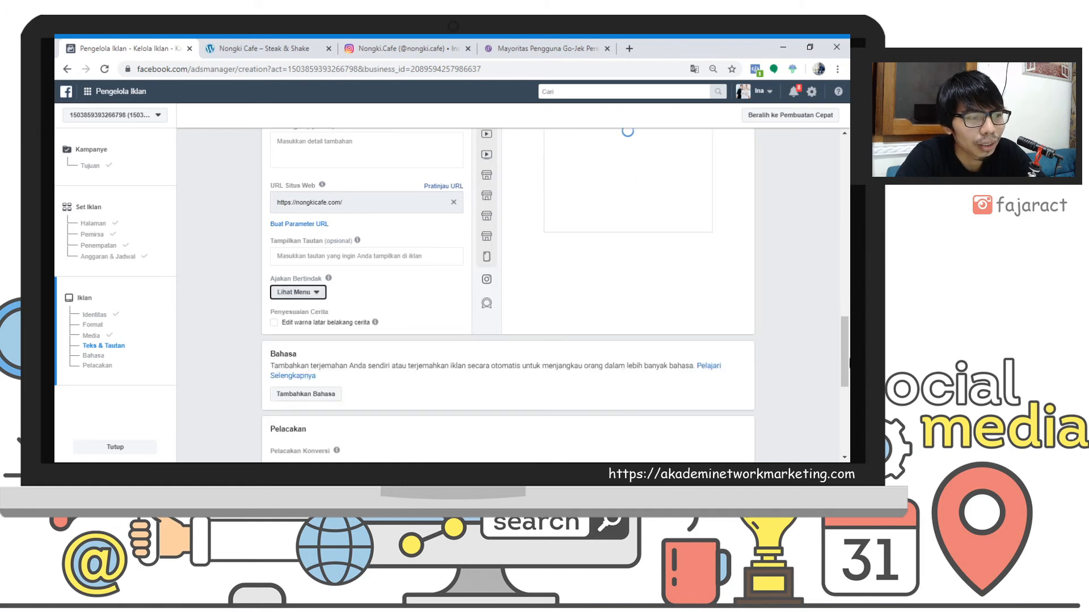
Enter "PROMO MIMUMAN GRATIS" as the ad's headline.
click(849, 356)
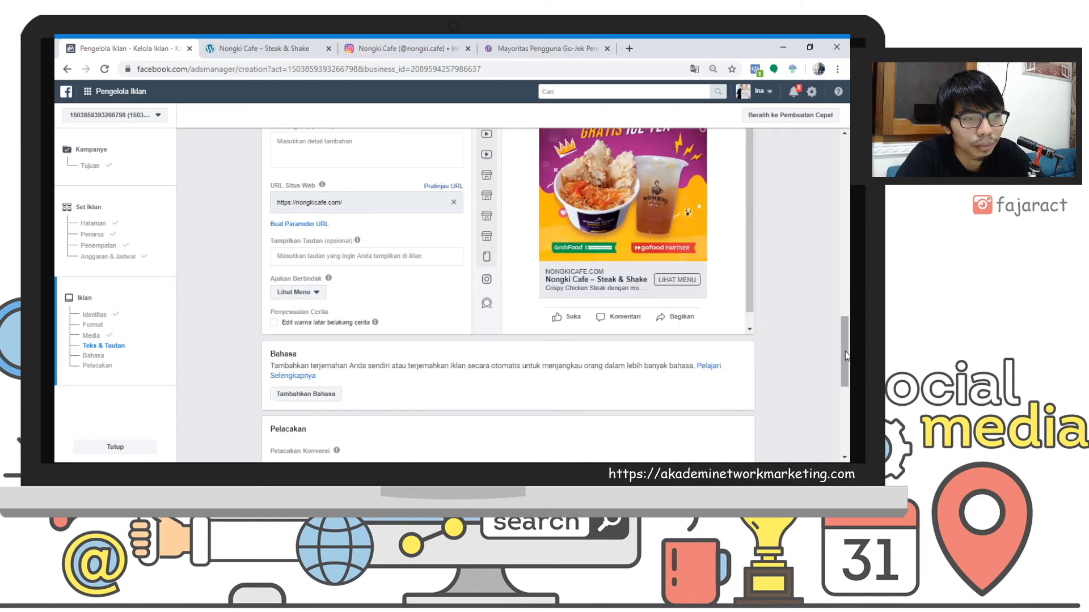
drag(846, 351, 848, 333)
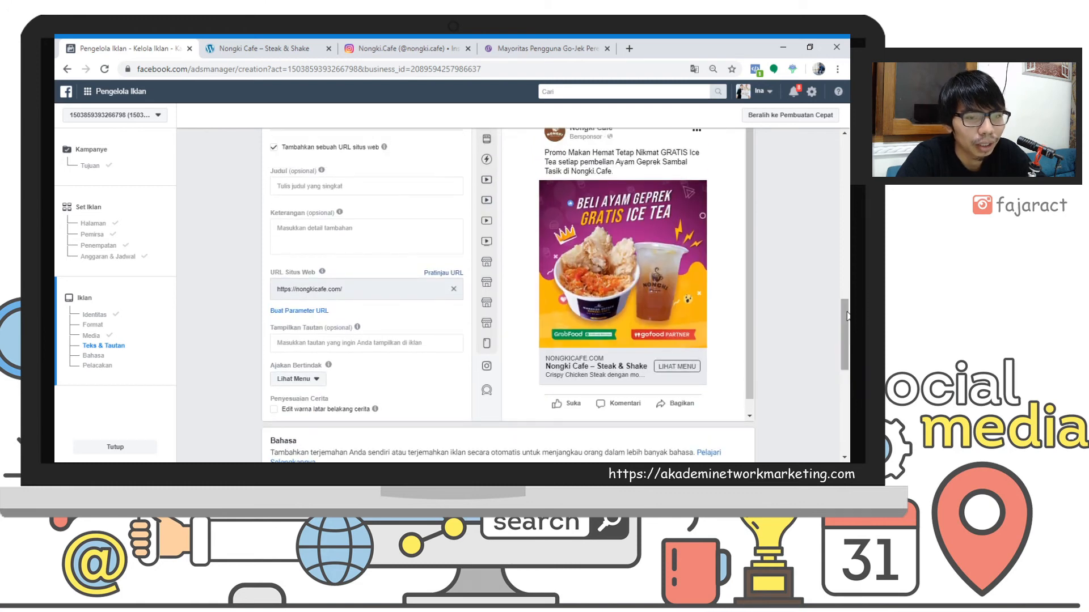
drag(849, 319, 849, 305)
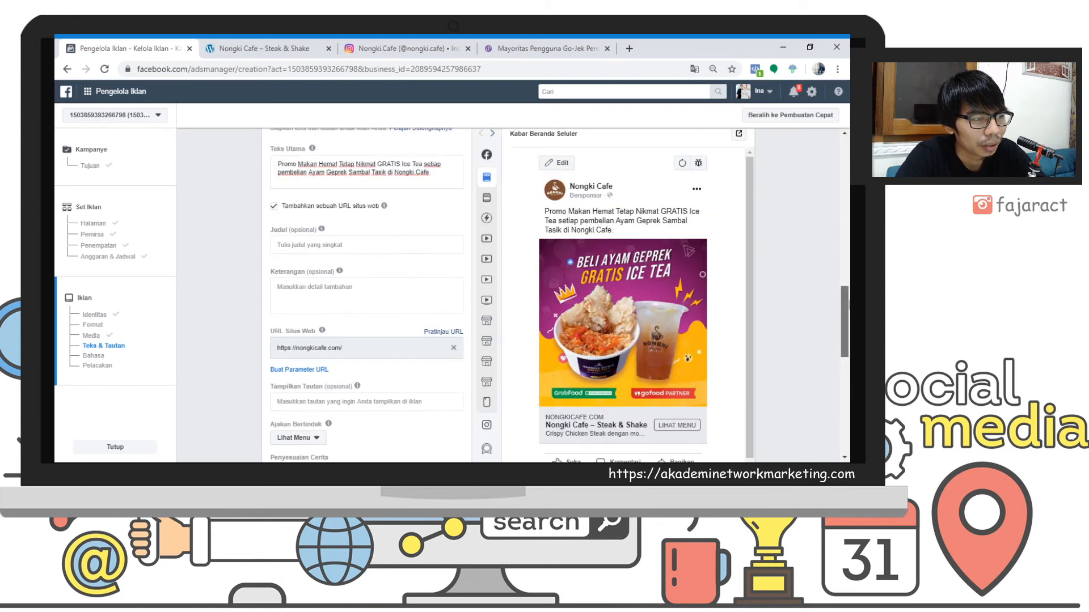
click(316, 254)
text(MIMU)
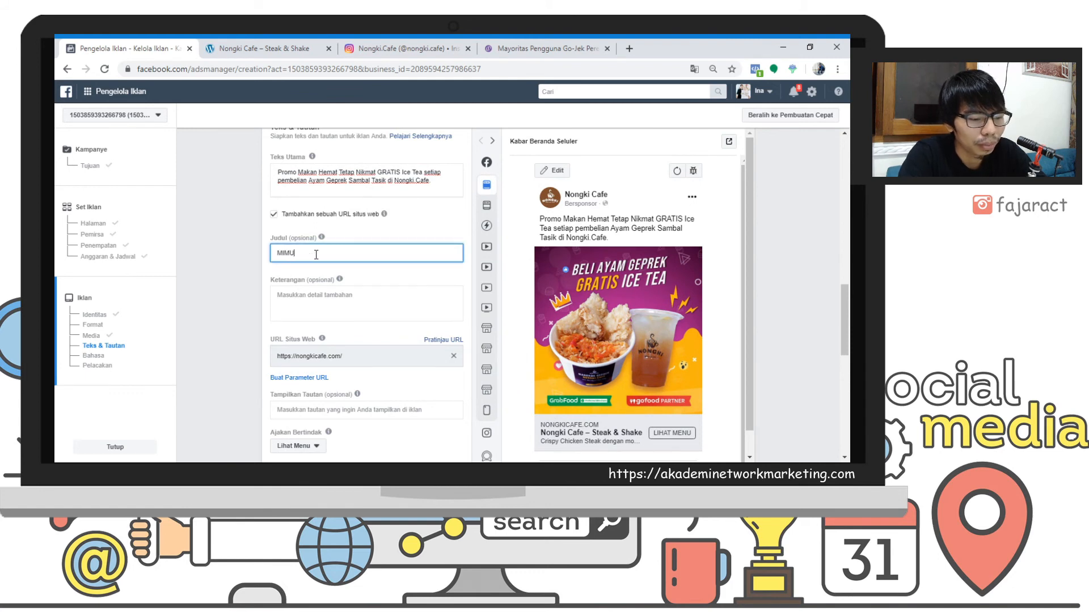
text(MAN GRATI)
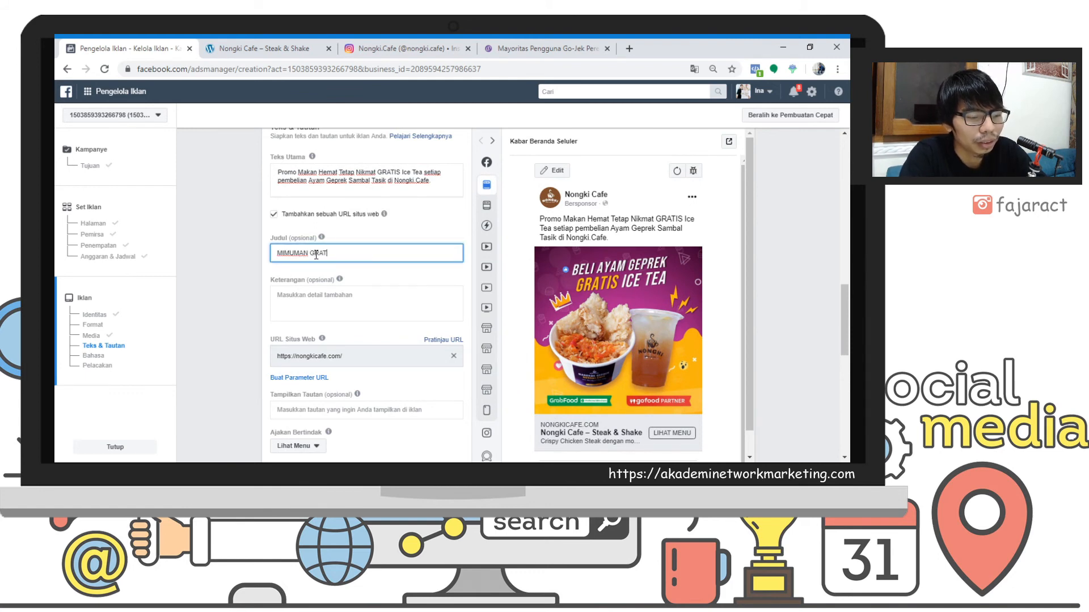
key(BackSpace)
key(BackSpace)
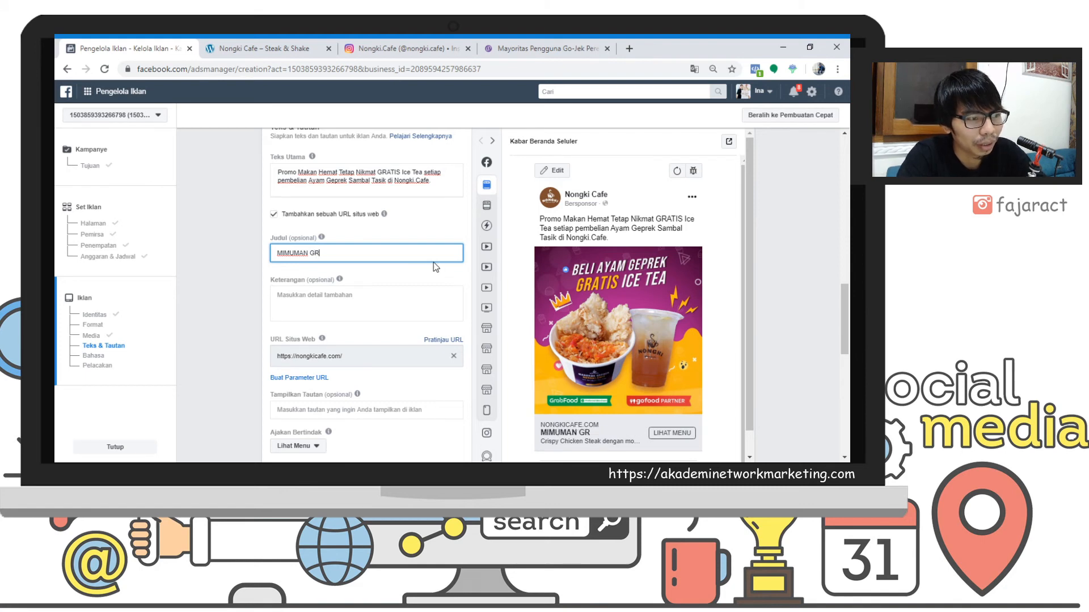
text(ATIR)
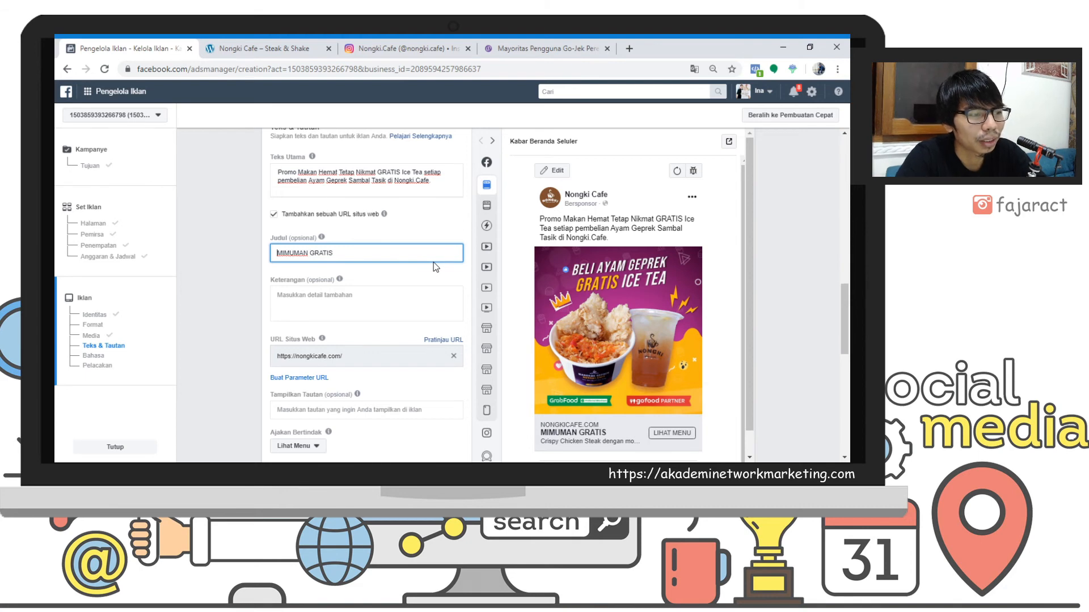
key(Home)
text(PROMO)
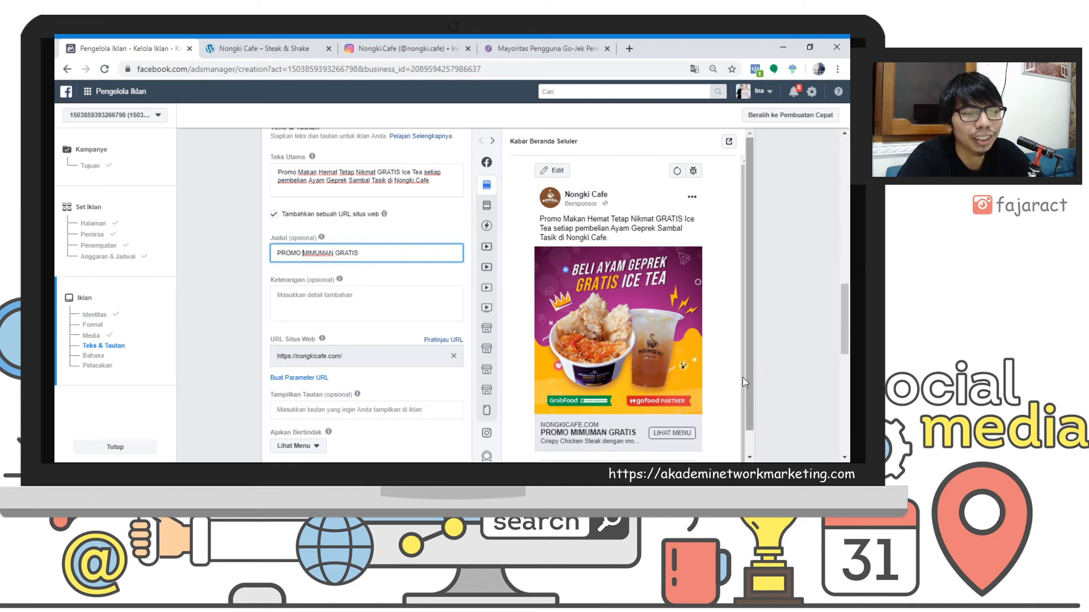
Enter "Beli SEKARANG Sebelum Kehabisan" as the ad's description.
click(330, 297)
text(B)
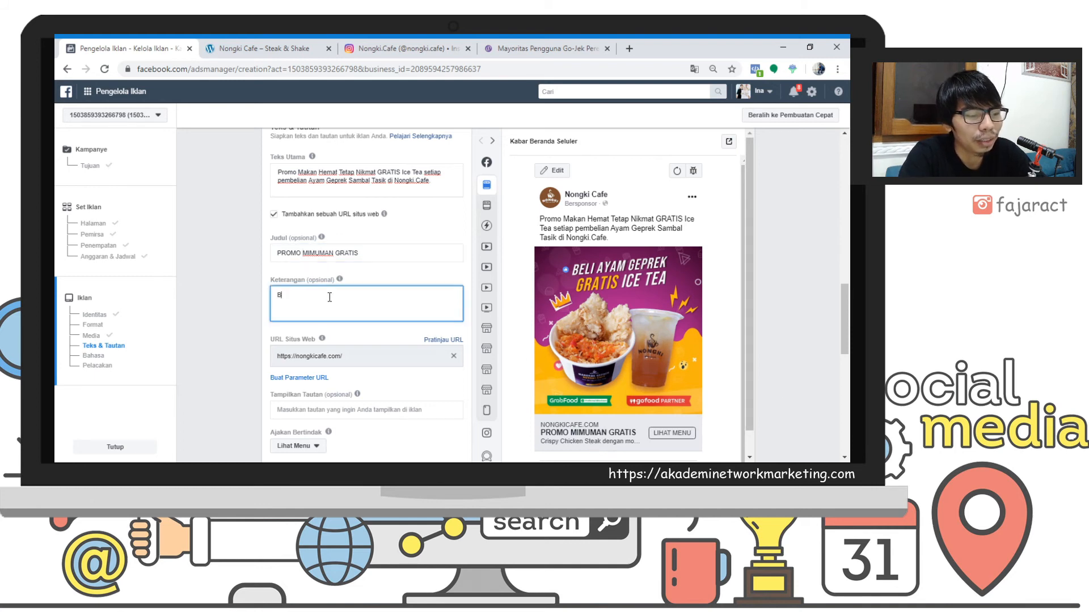
text(elis Sebelum)
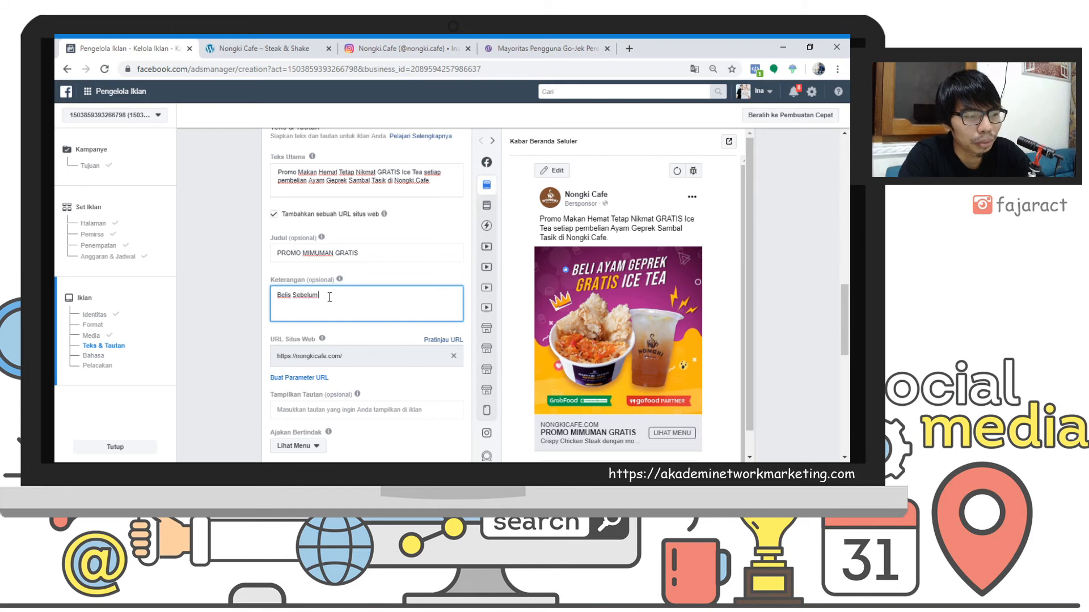
text( Kehabisan)
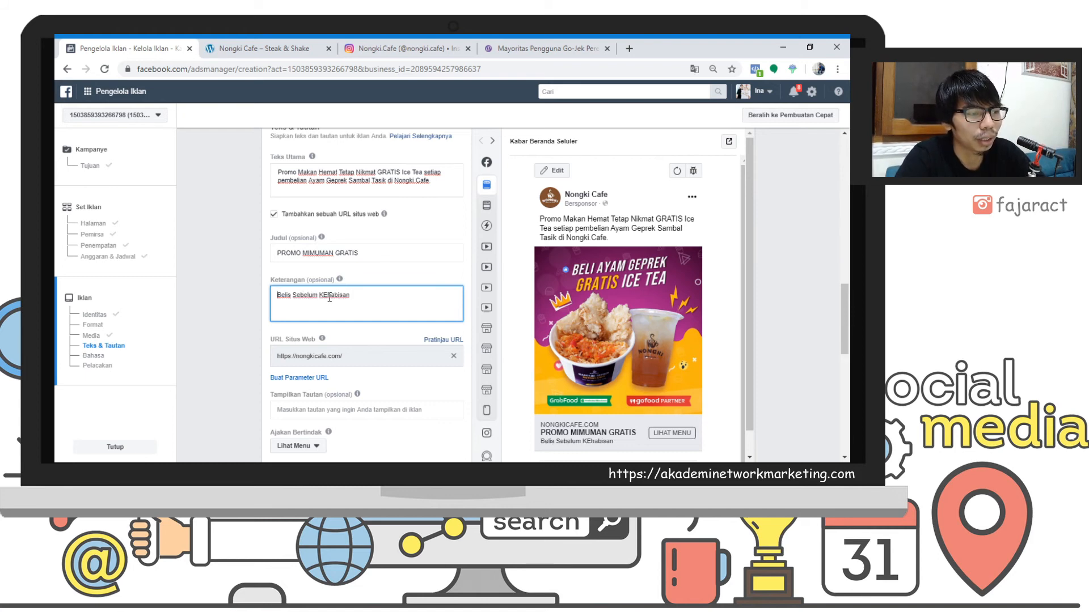
key(BackSpace)
key(BackSpace)
text(SEKAR)
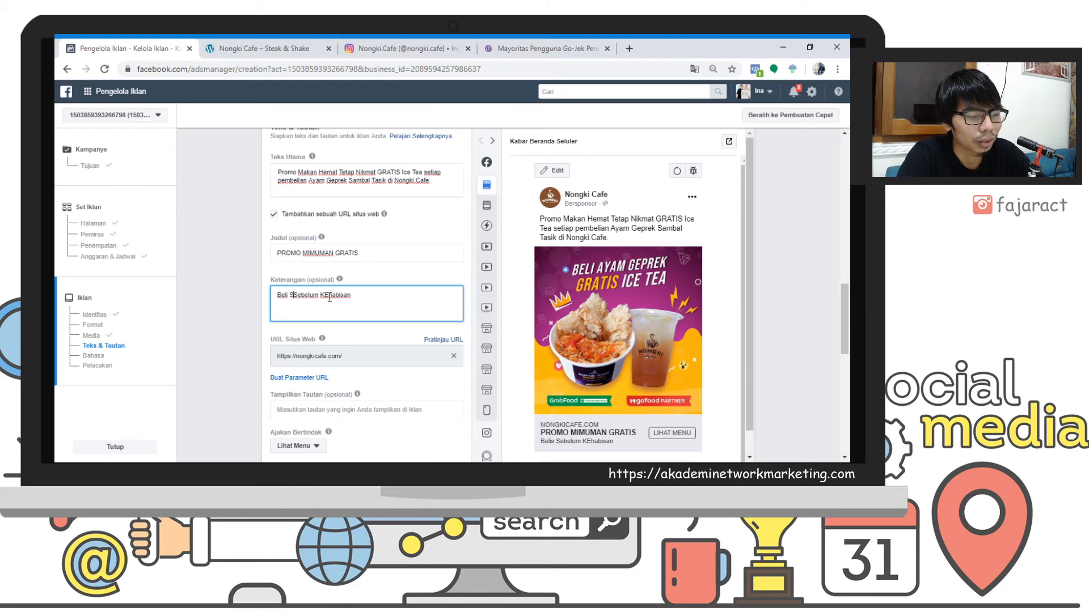
text(ANG)
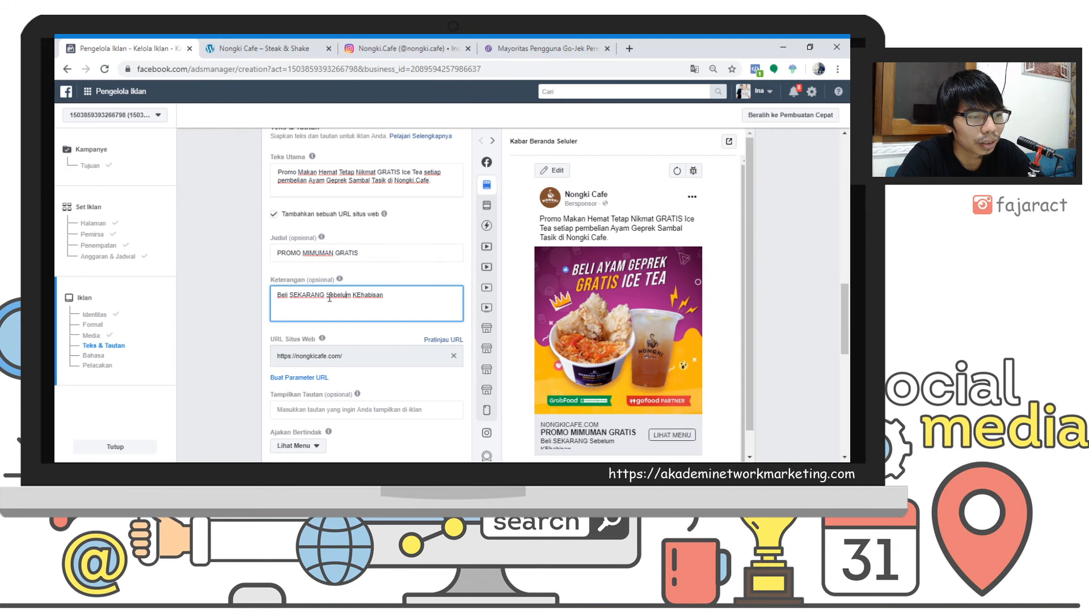
key(Right)
key(Right)
key(Right)
key(BackSpace)
text(e)
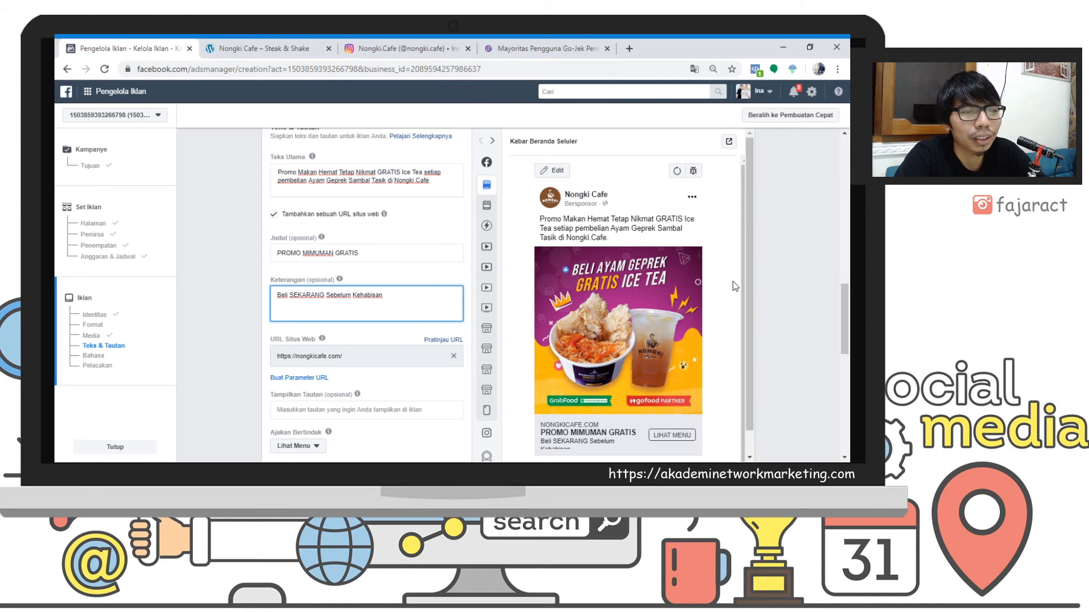
Add a new paragraph to the ad's primary text, after a blank line, reading "Pesan langsung Ke Nongki.Cafe Rancaekek".
click(441, 184)
key(BackSpace)
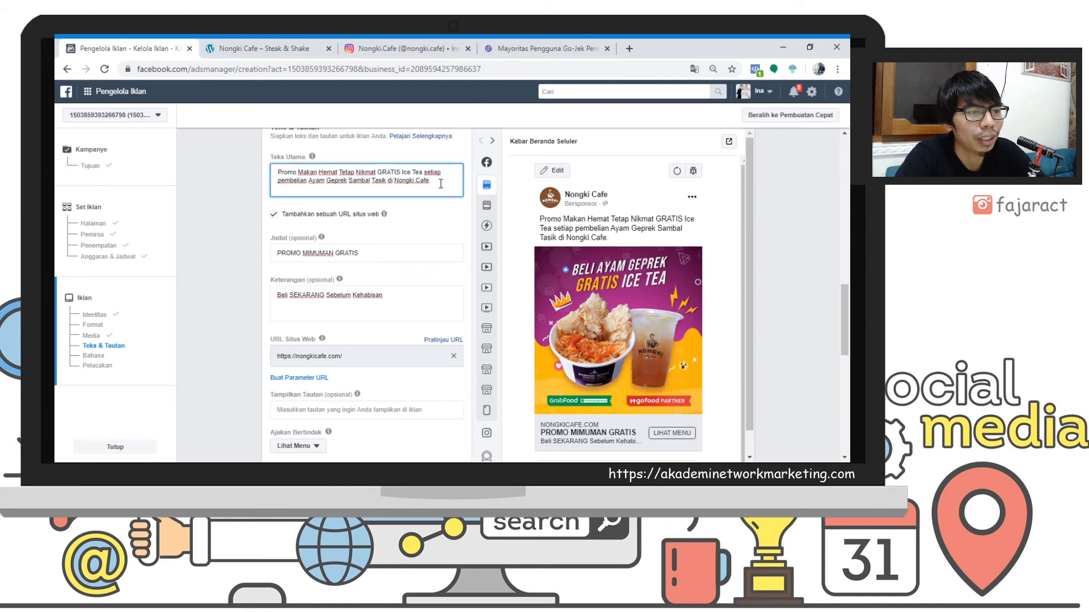
key(Return)
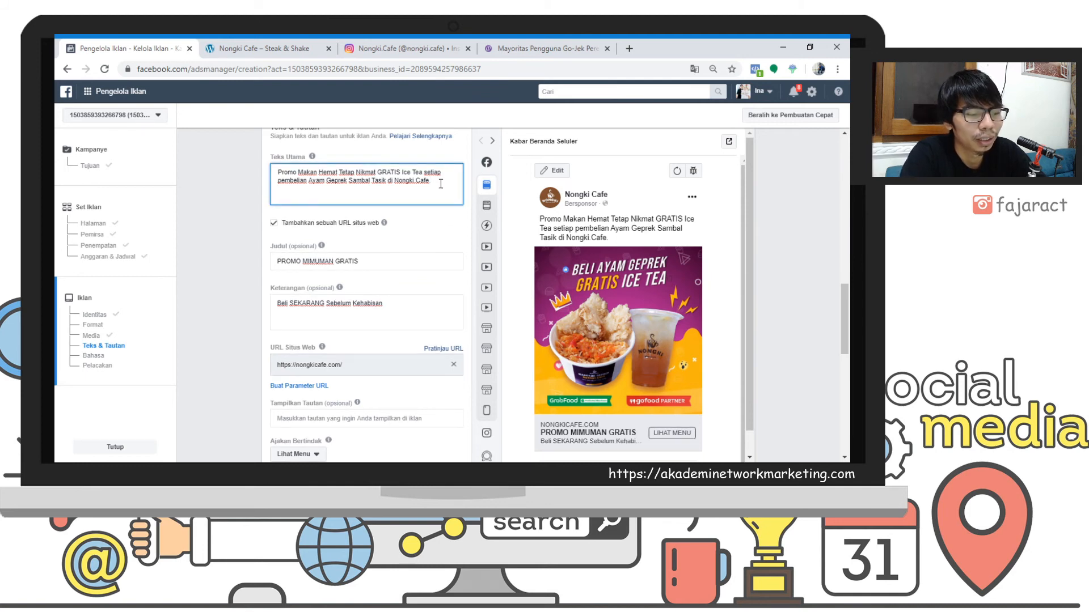
key(Return)
text(Pesan langsung)
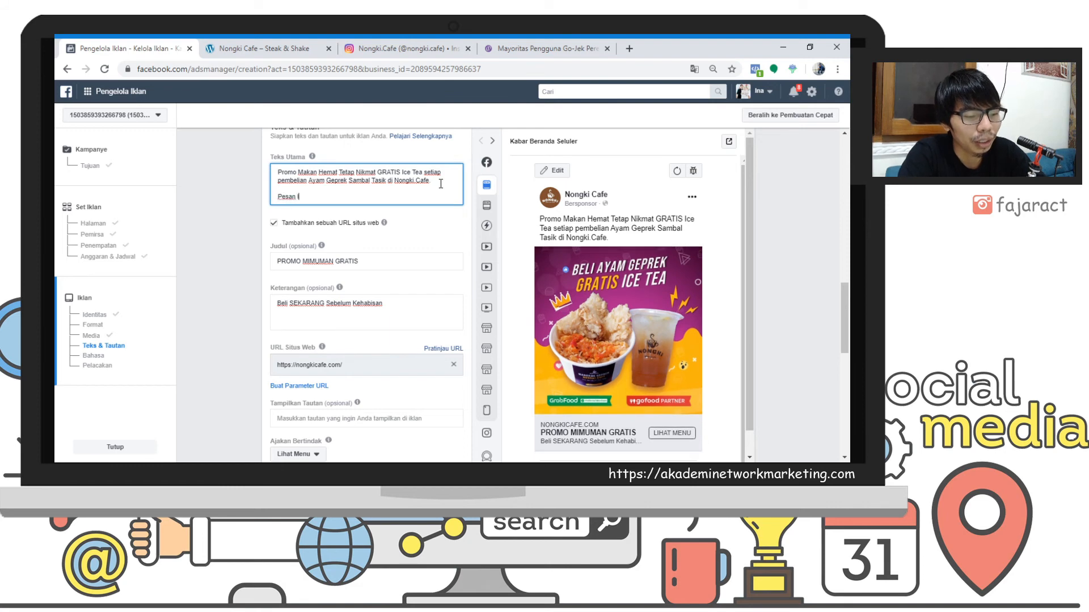
text( ke)
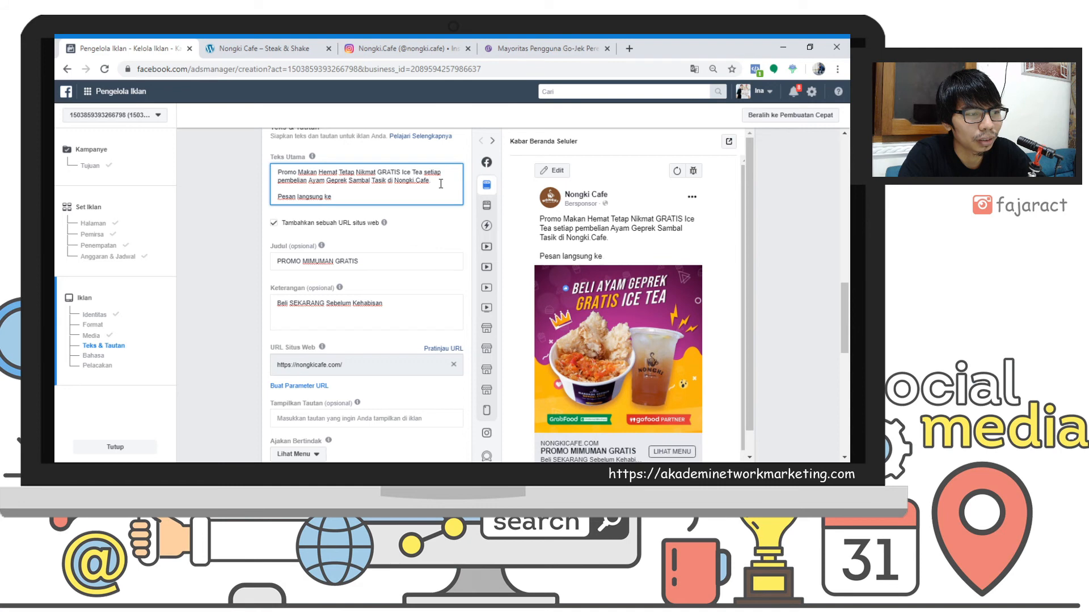
key(BackSpace)
key(BackSpace)
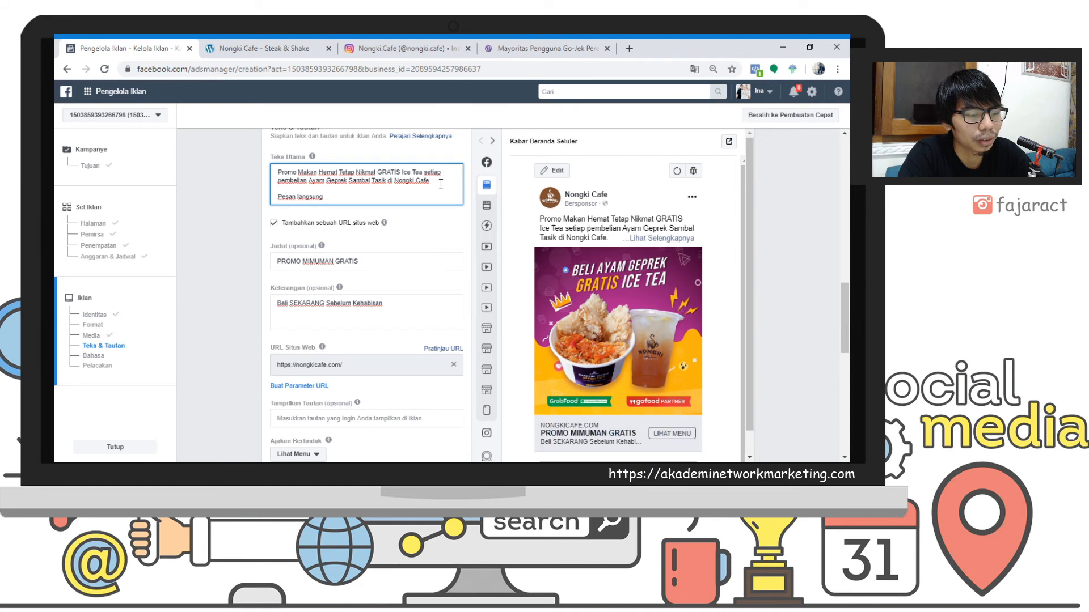
text(Ke Nog)
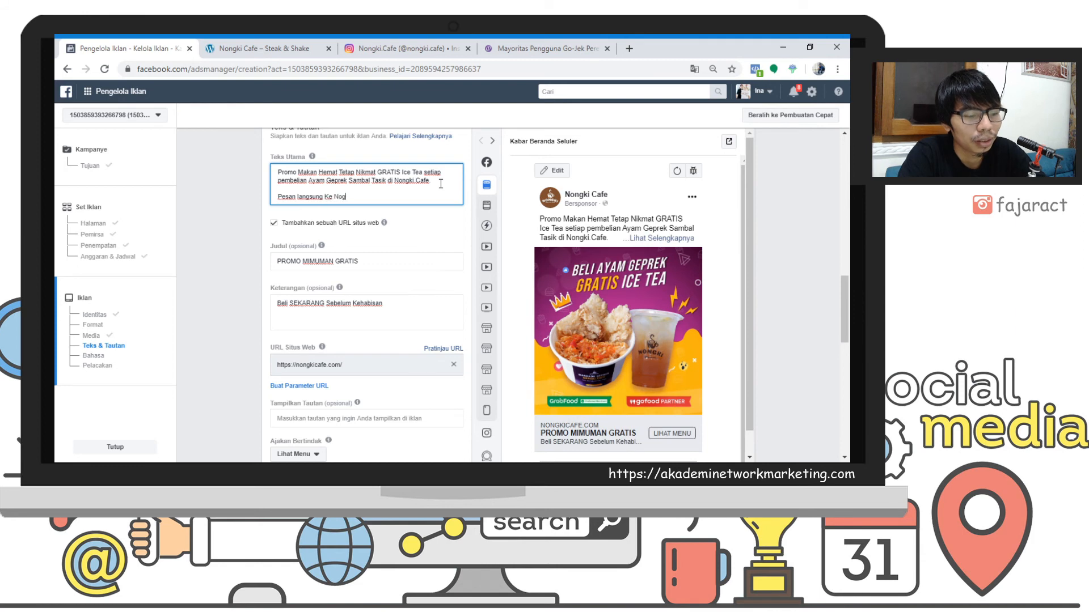
key(BackSpace)
text(ngki )
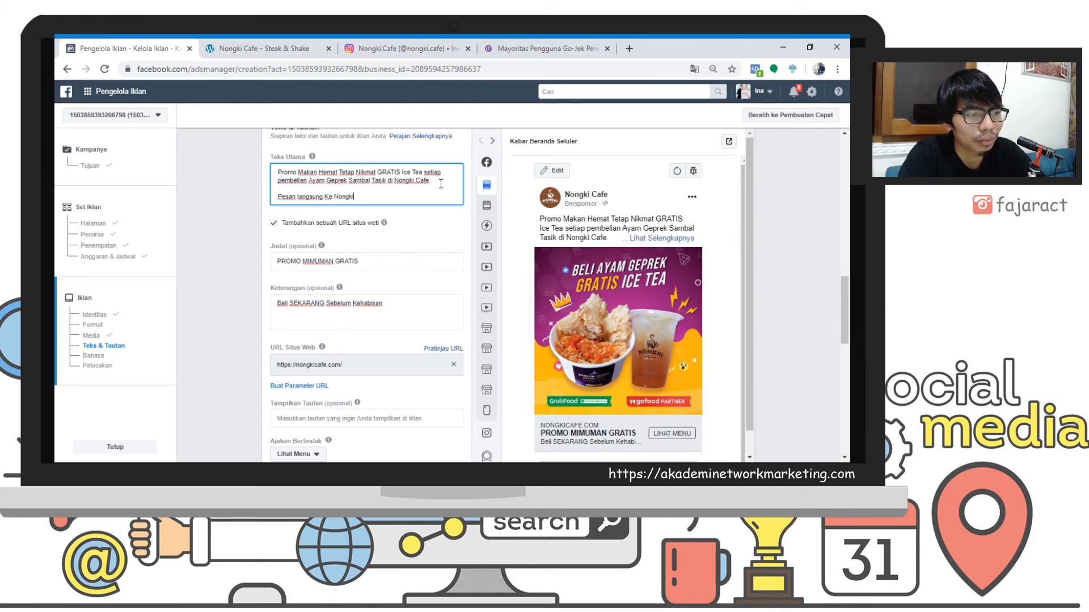
text(Cafe)
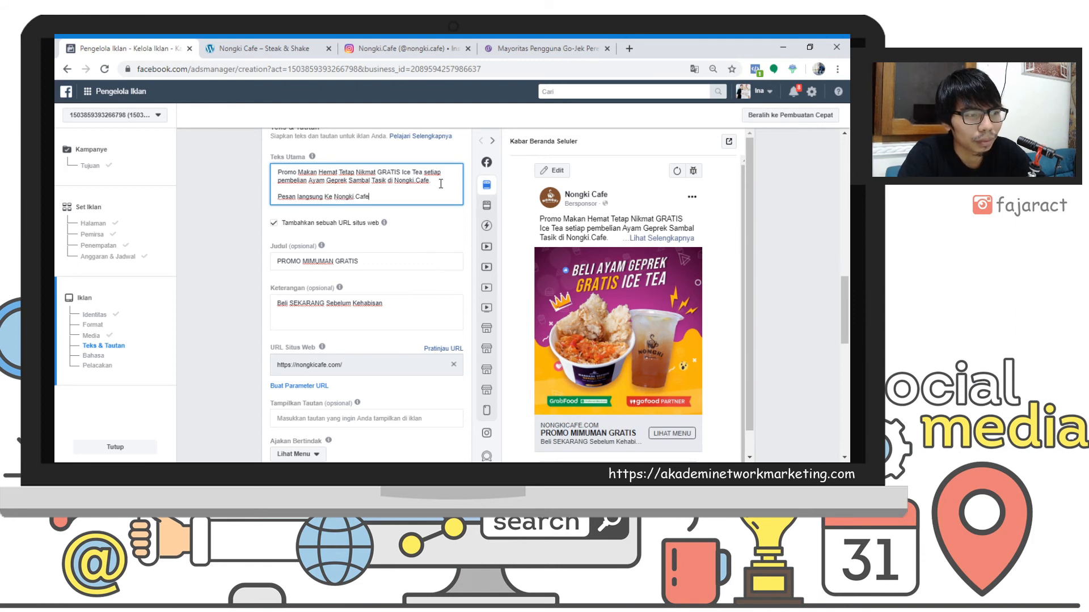
text( Rancaekek)
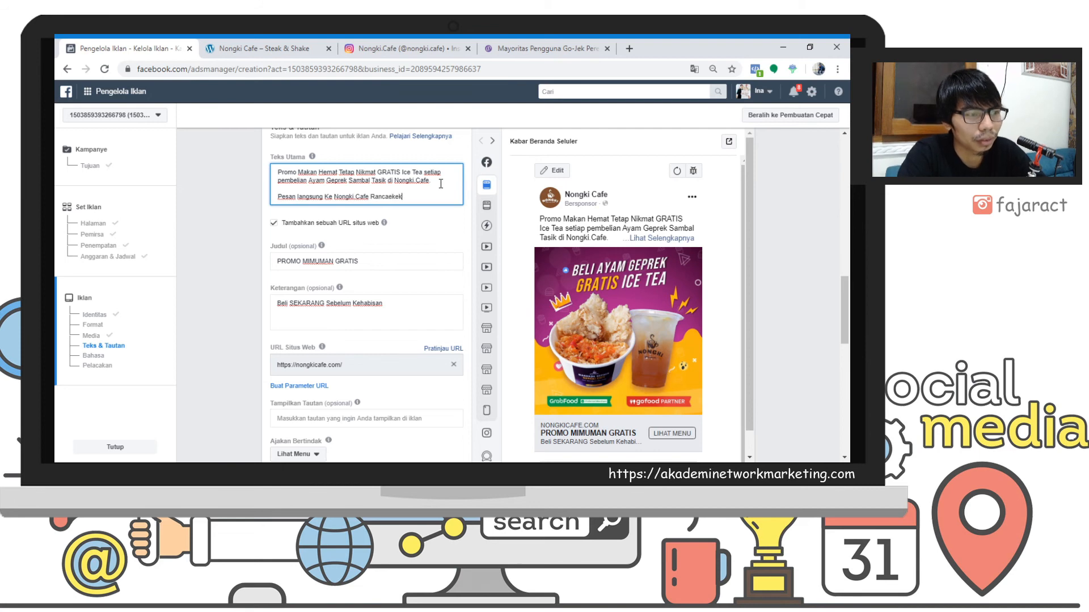
Continue the primary text's order-in-person sentence with "di" and the cafe's street name and building number.
text( di jala)
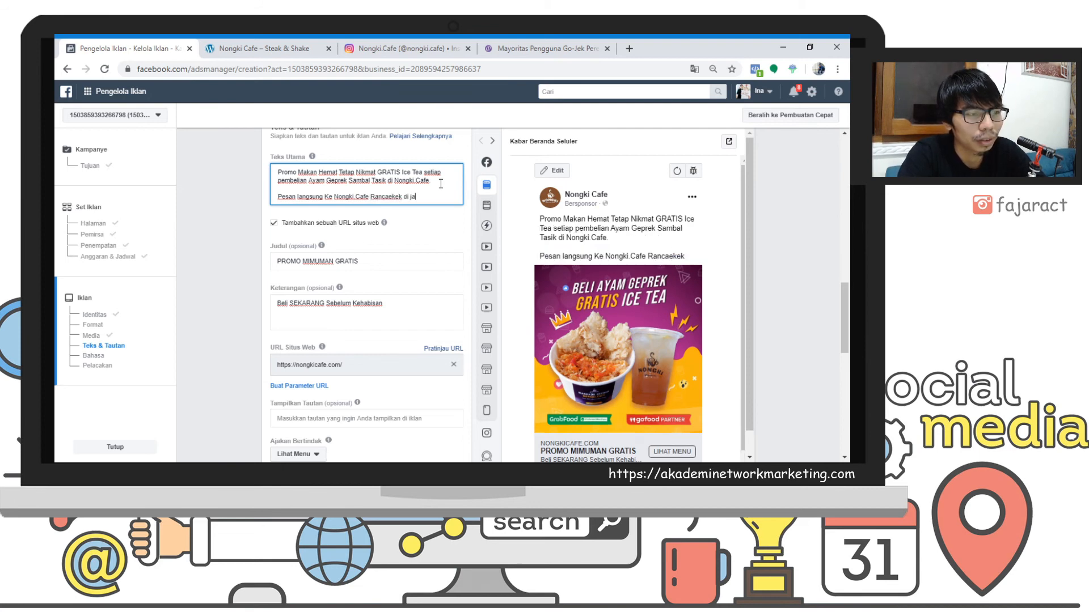
key(BackSpace)
key(BackSpace)
key(BackSpace)
key(BackSpace)
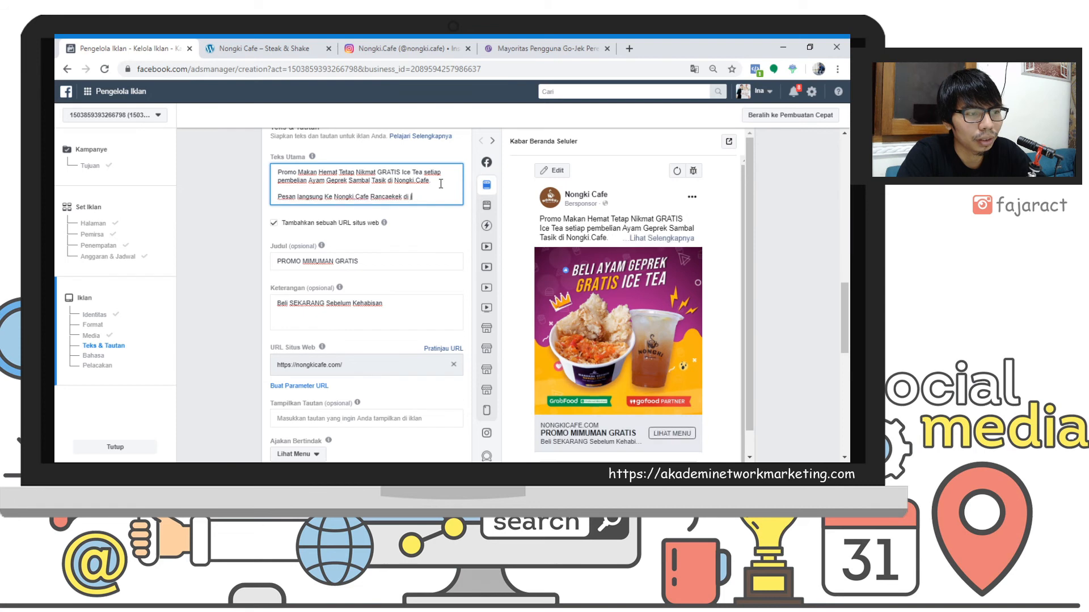
text(JL)
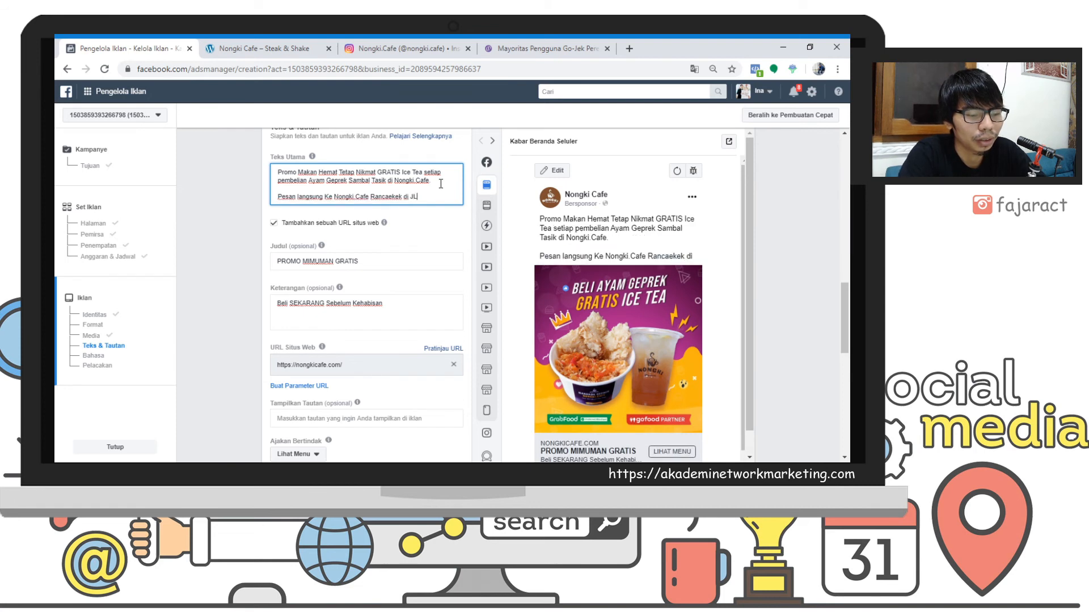
text(. Teratai )
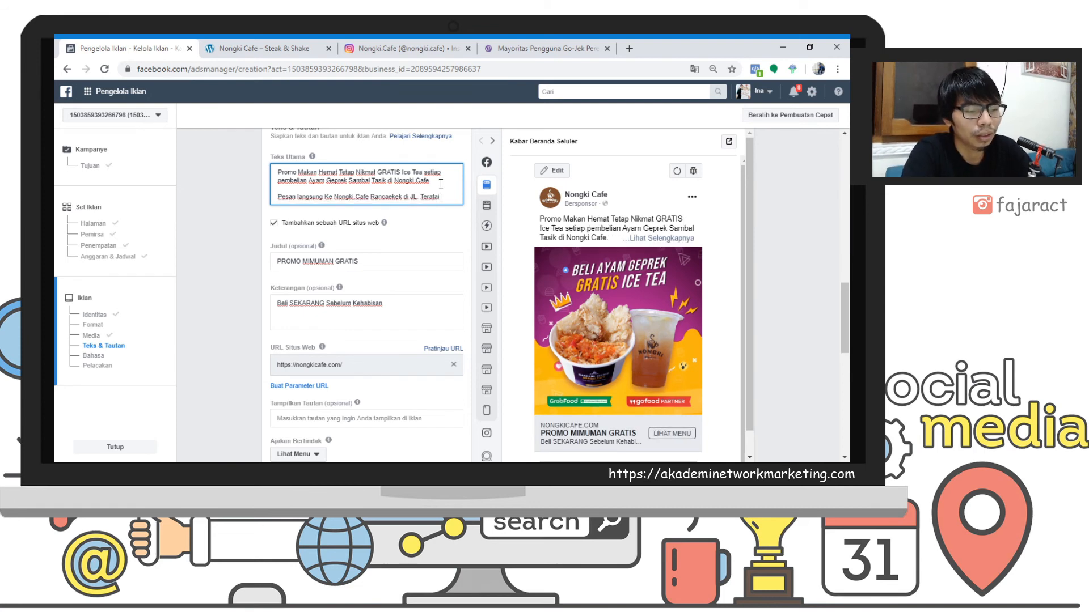
text(Raya No 192)
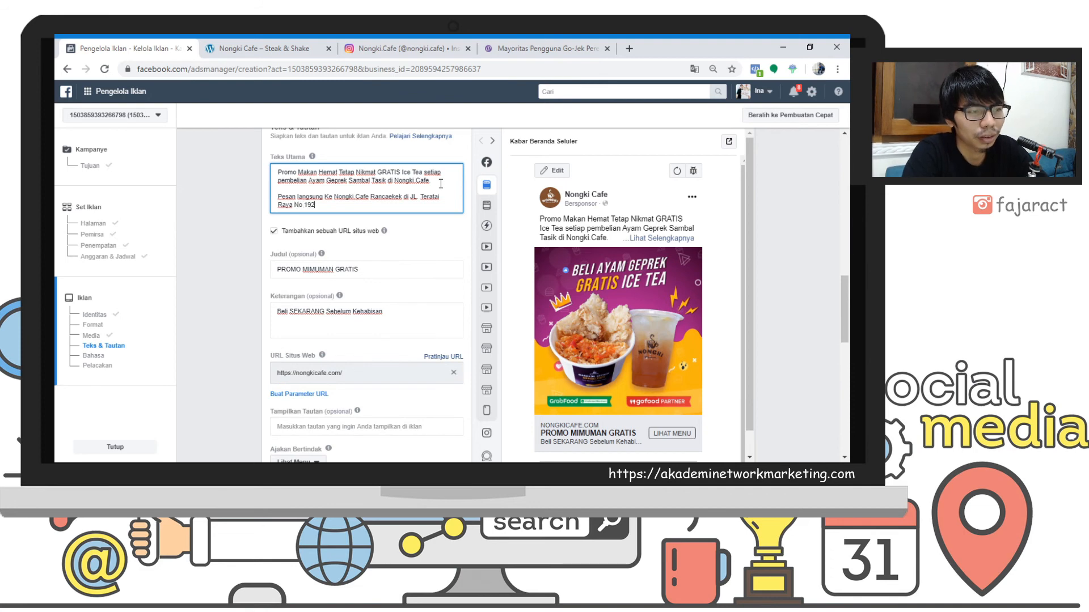
text( B)
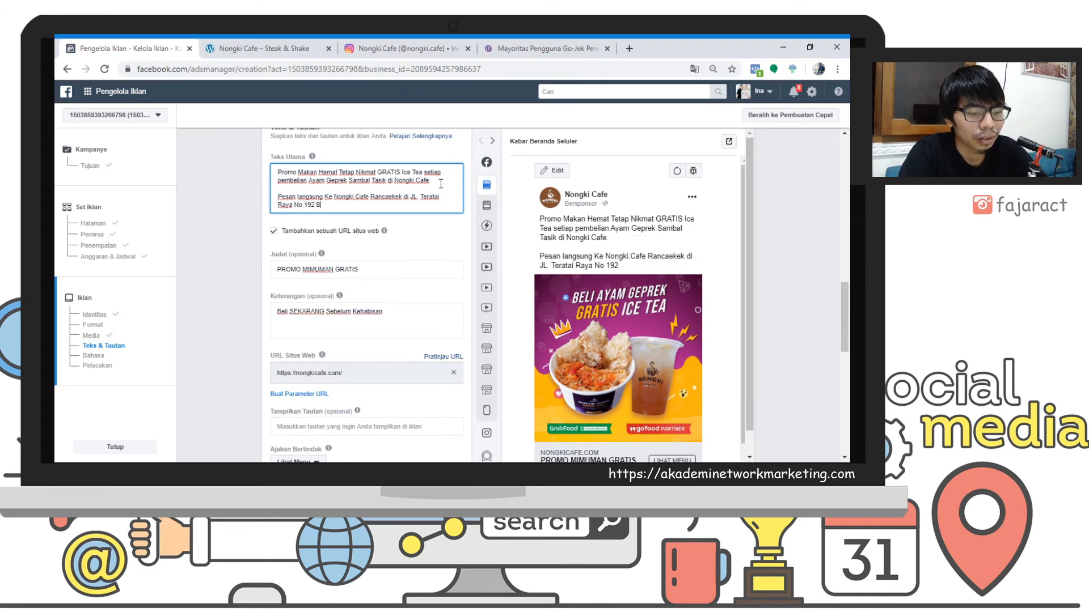
Complete the cafe's address in the primary text with the housing estate name and the gate number in parentheses.
text(. Perum Rancaek)
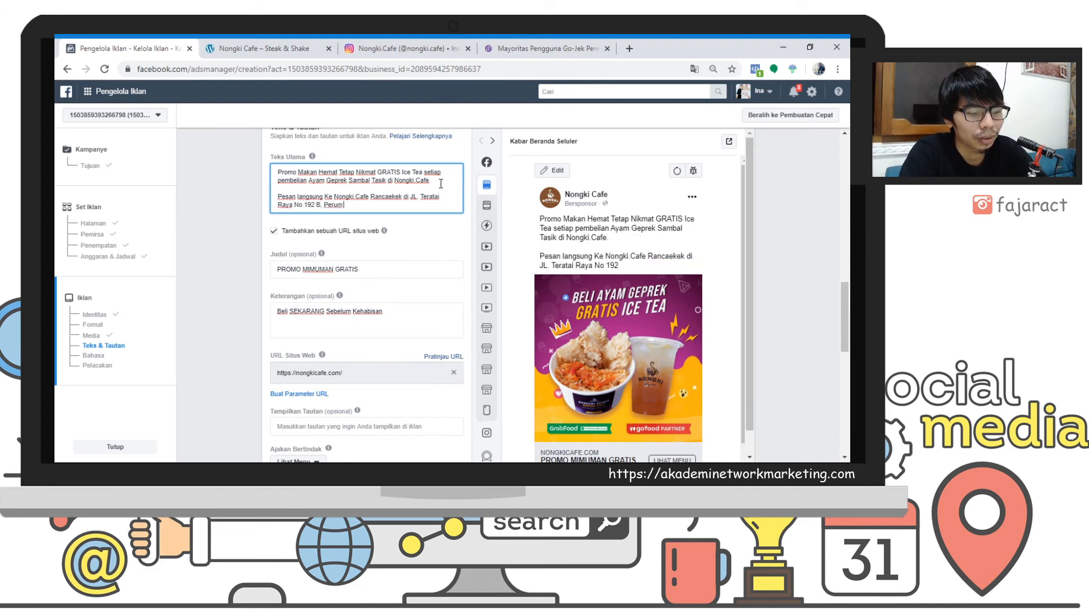
text(ek Ken)
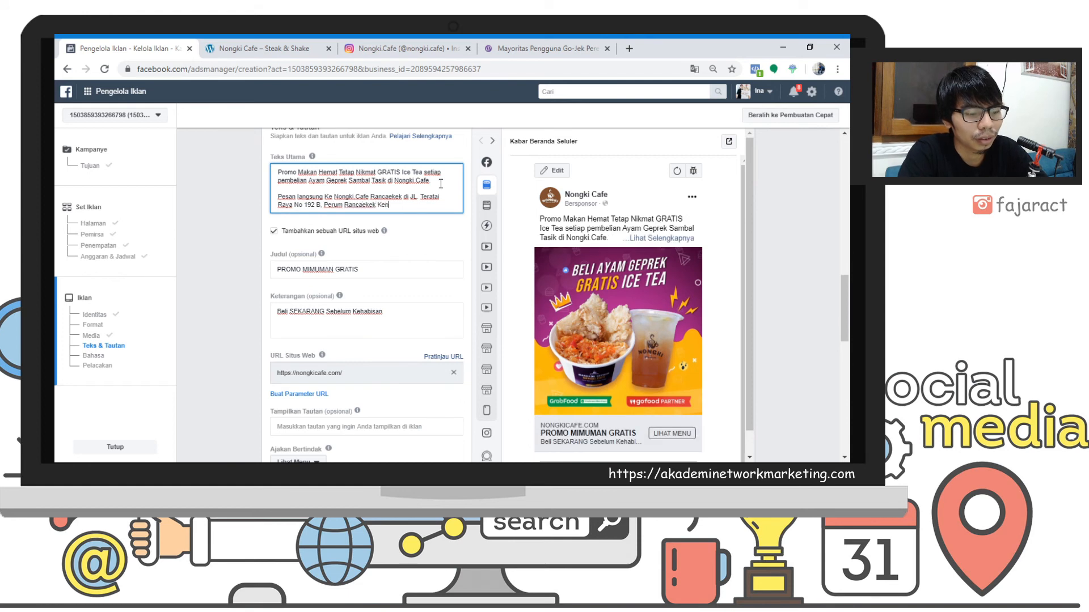
text(cana)
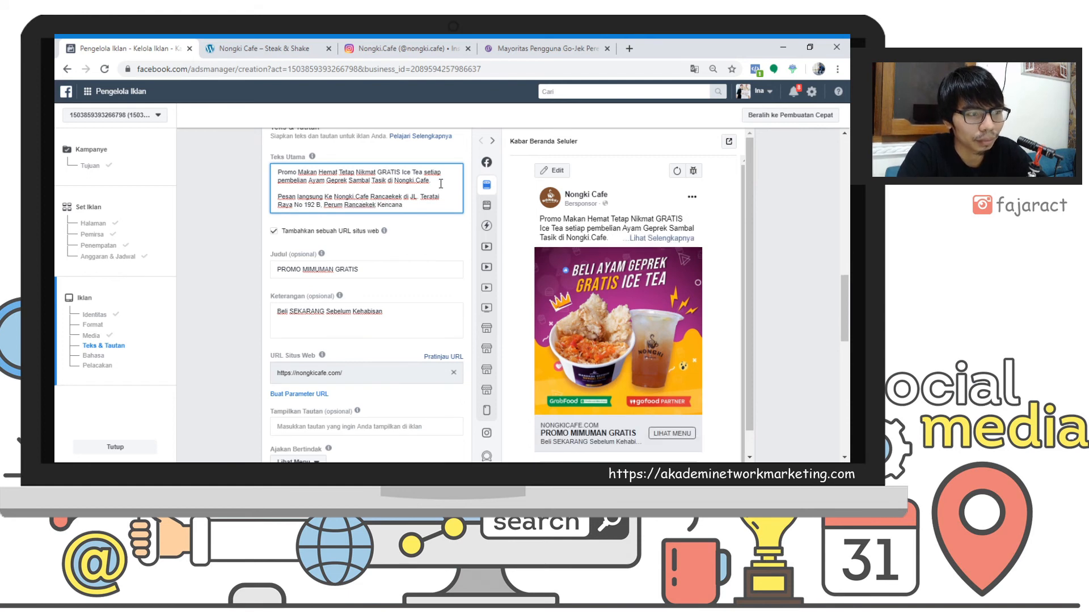
text(.)
key(BackSpace)
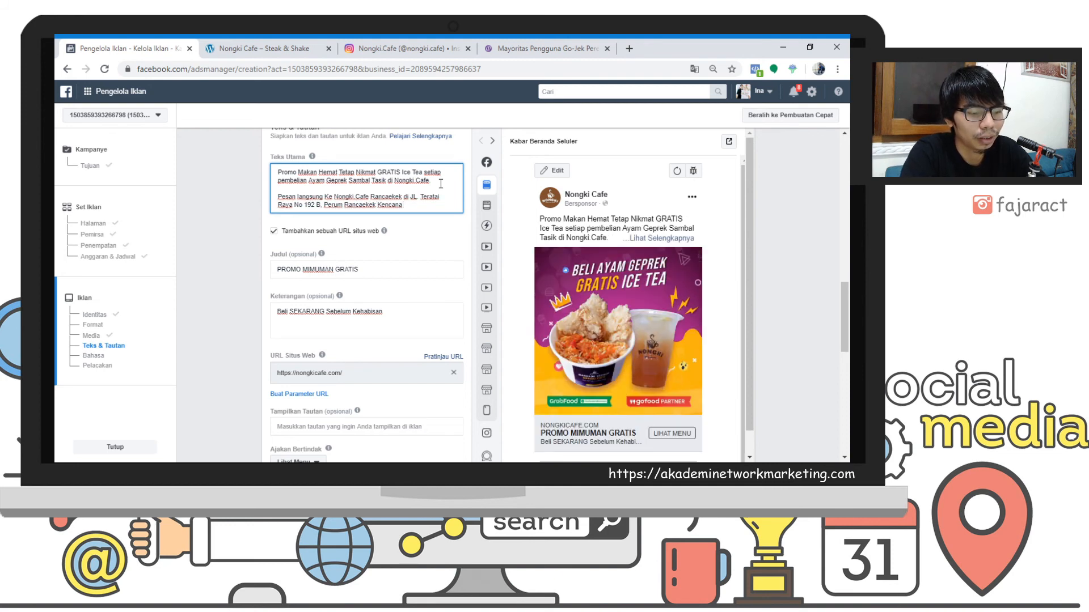
text((Pintu 2)
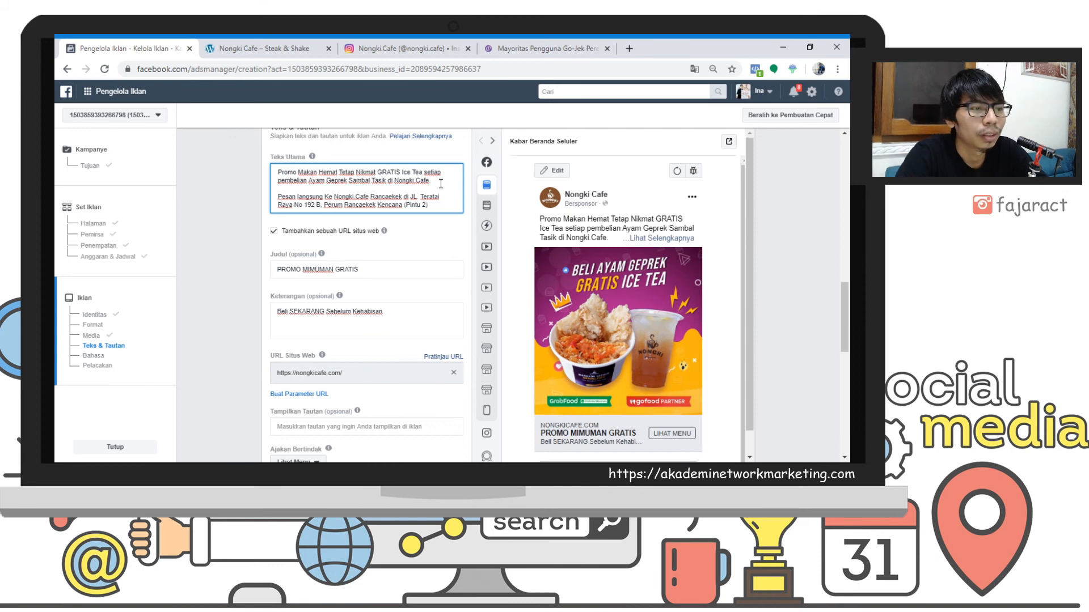
text())
Add a new paragraph to the primary text, after a blank line, reading "Atau Pesan Antar via OJOL di GrabFood dan GoFood.".
key(Return)
key(Return)
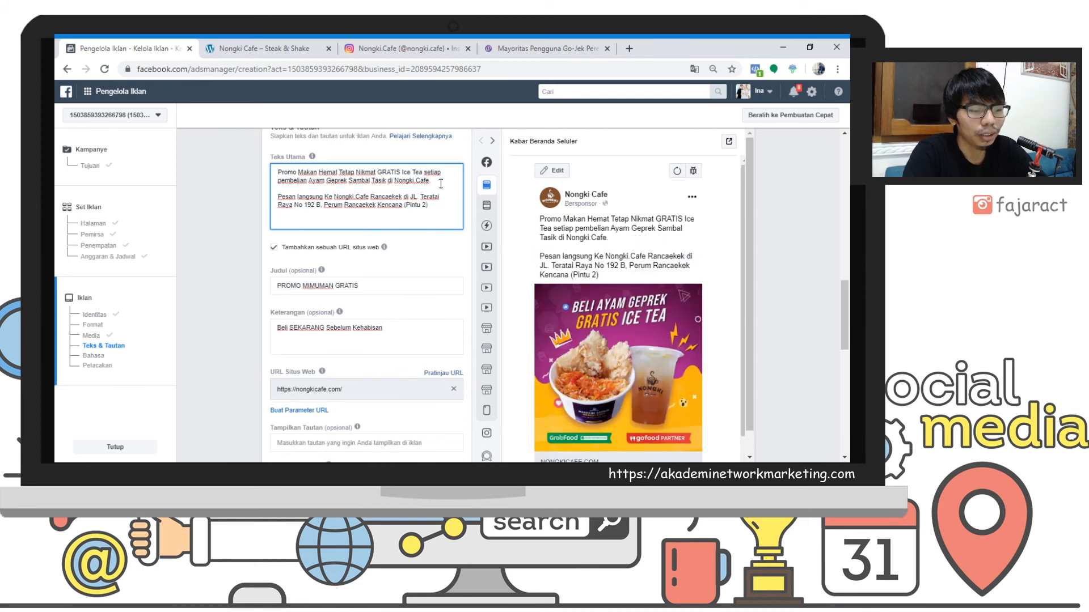
text(Atau )
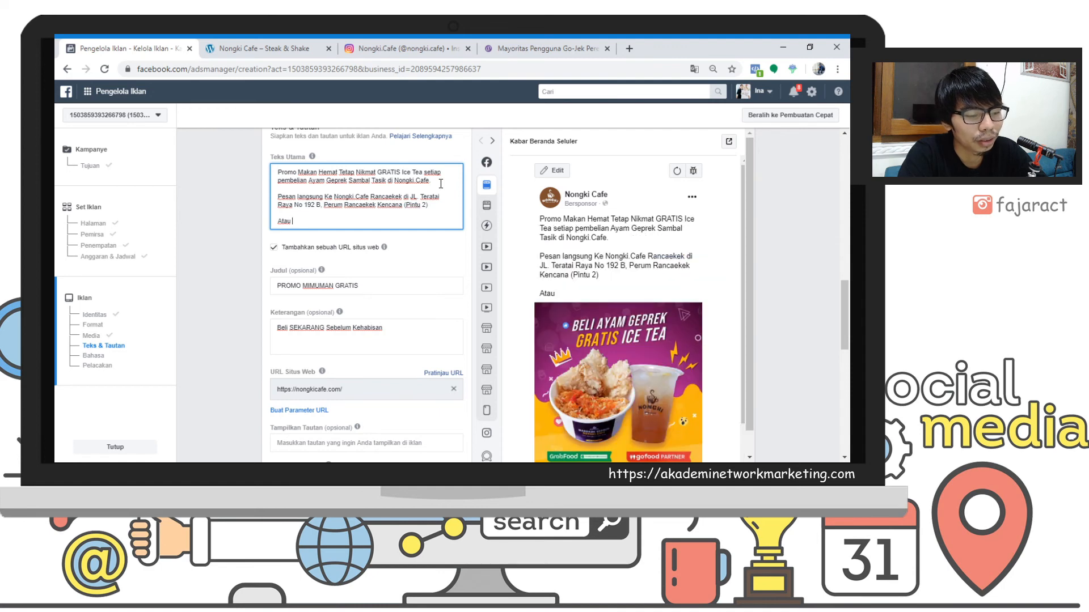
text(Pesan Anta)
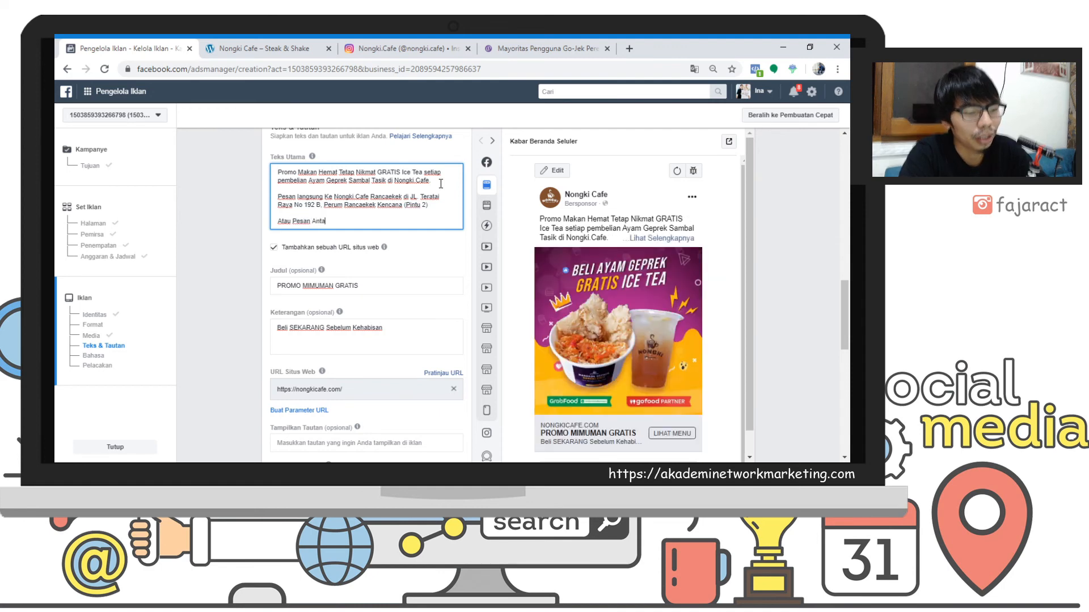
text(r via O)
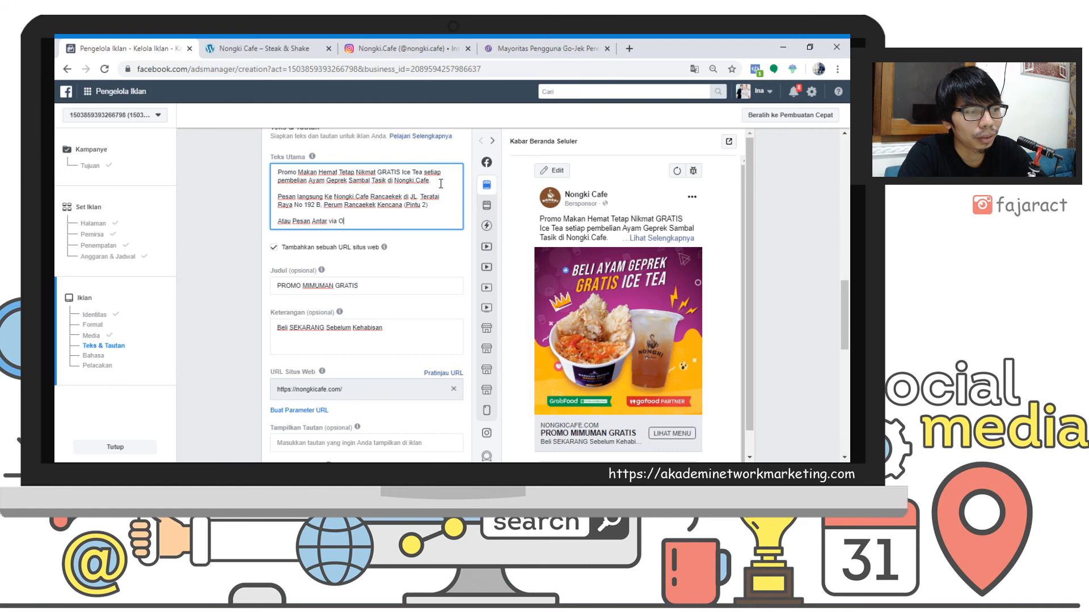
text(JOL di Gr)
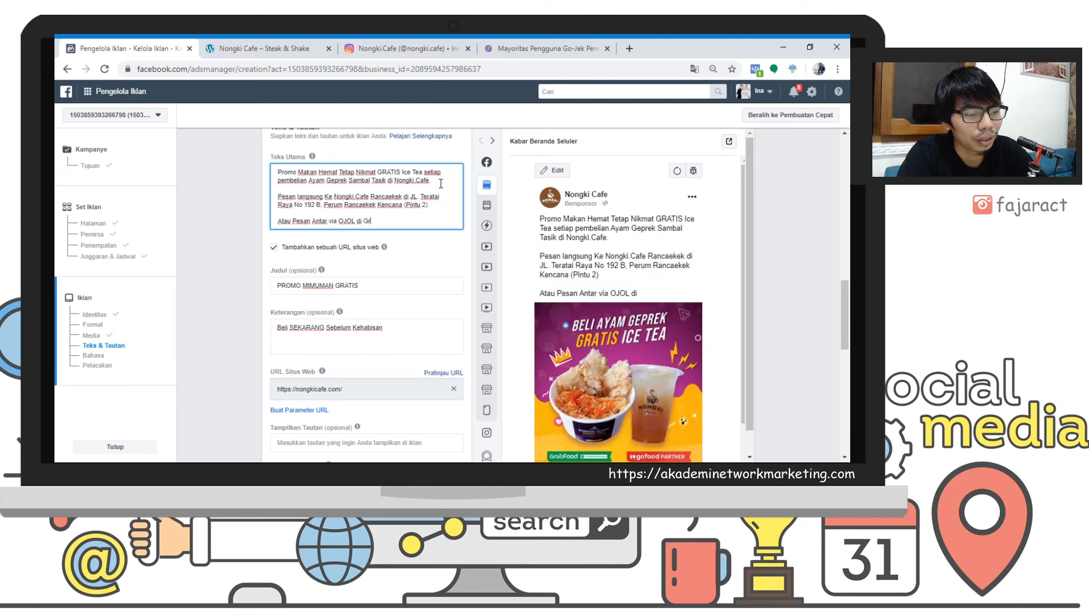
text(abFood dan Gofoo)
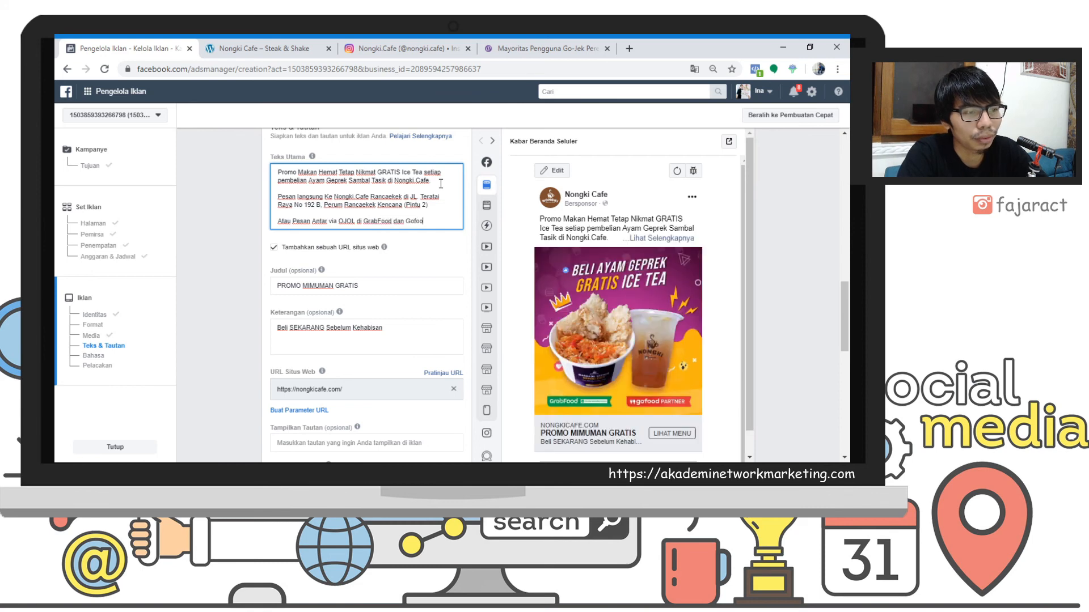
key(BackSpace)
key(BackSpace)
key(BackSpace)
text(Food. Y)
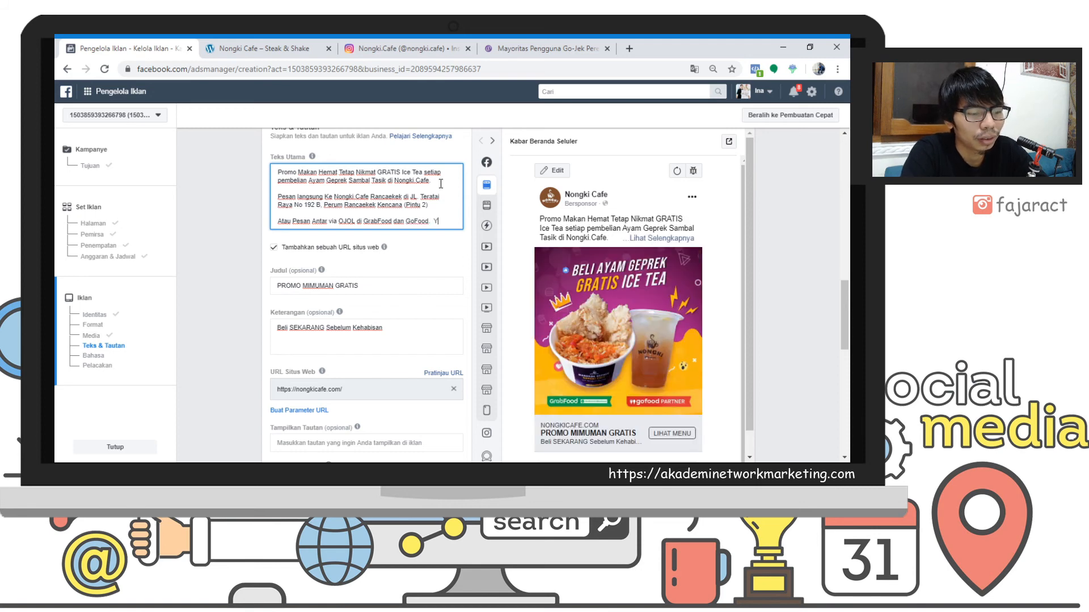
Add a closing line directly below in the primary text reading "Yuk pesen sebelum kehabisan.".
key(Return)
text(Yuk pes)
text(en )
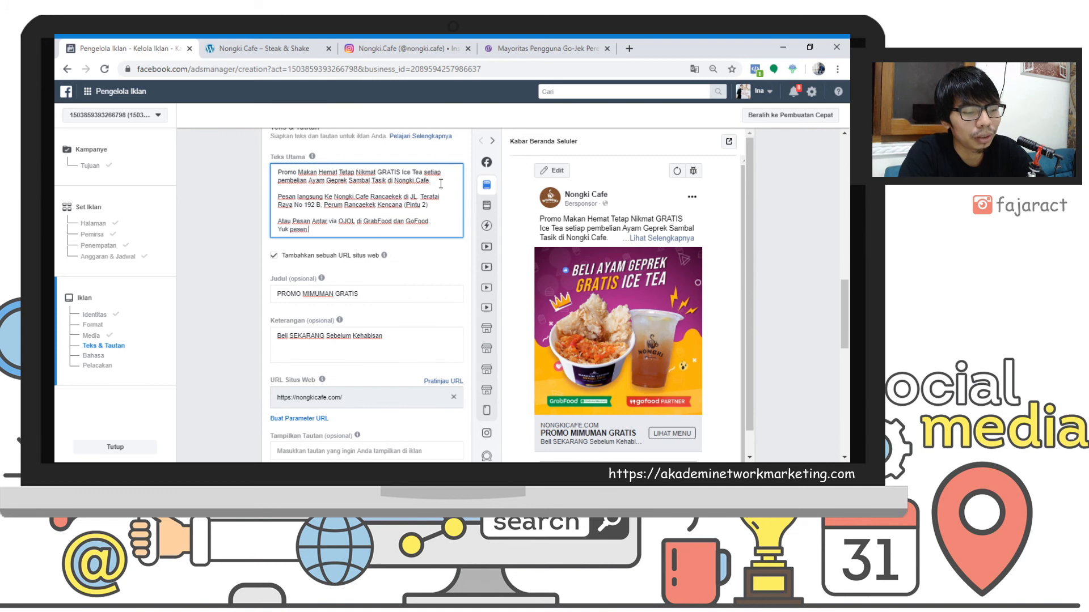
text(sebelum kehabisan)
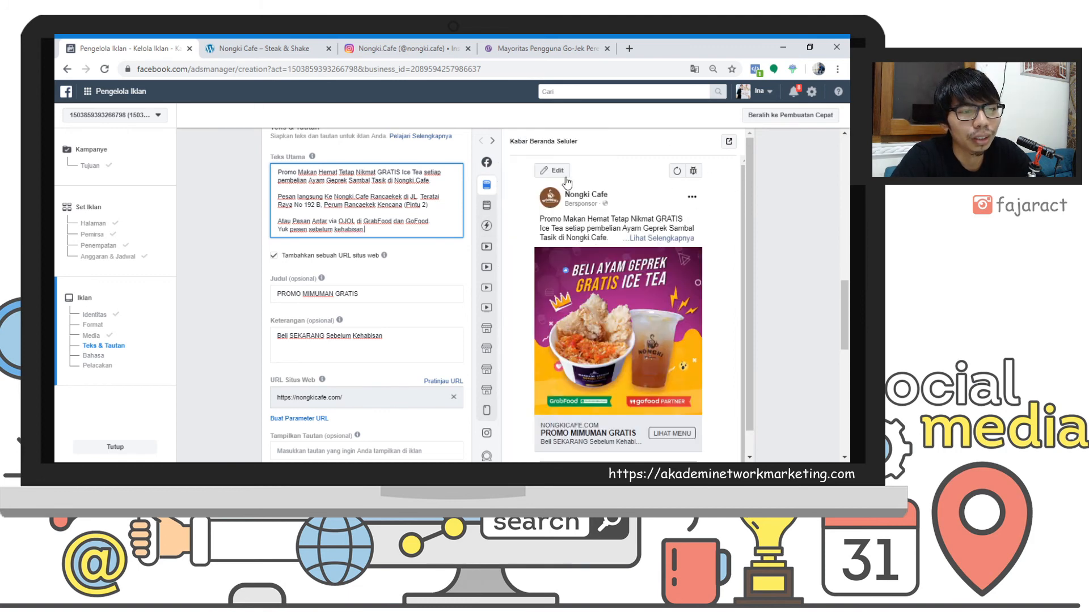
Review the available preview placements and check the ad's media, texts, website link and call to action against the mobile feed preview.
mouse_move(483, 180)
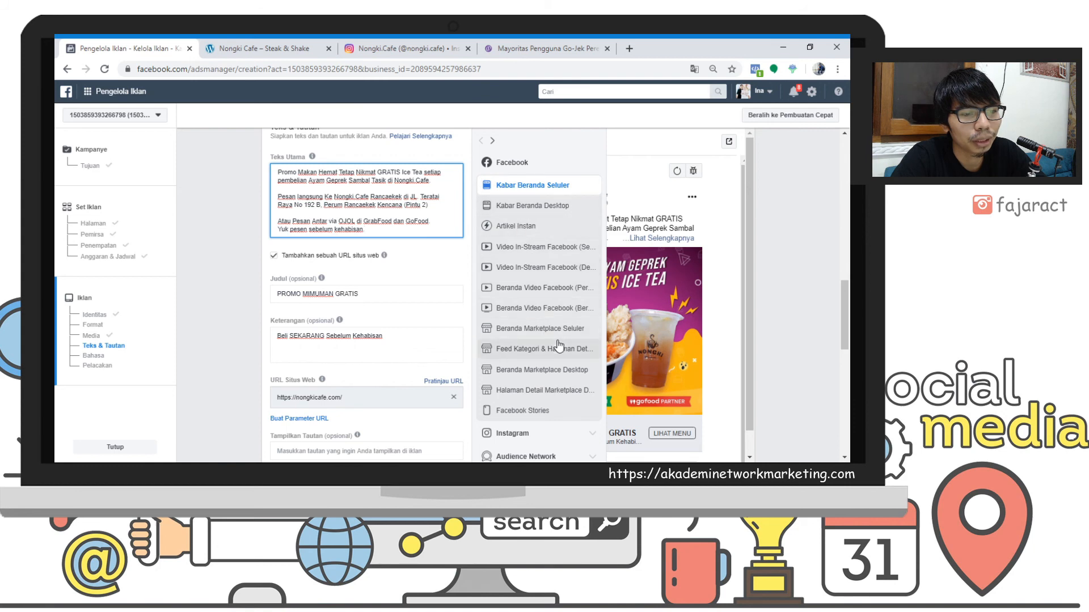
click(781, 317)
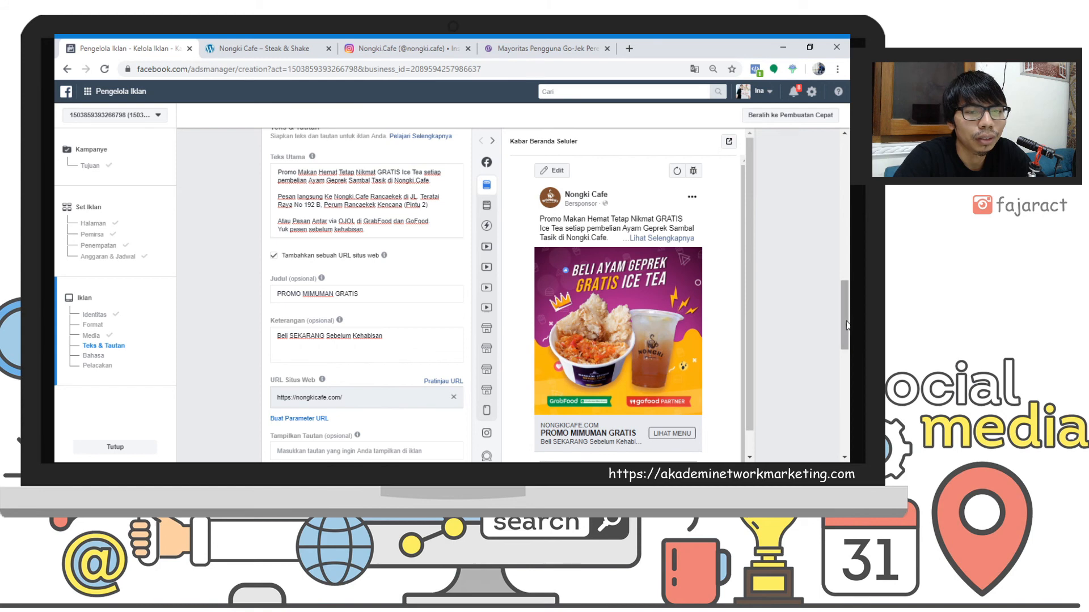
scroll(845, 337, down, 1)
scroll(845, 343, up, 5)
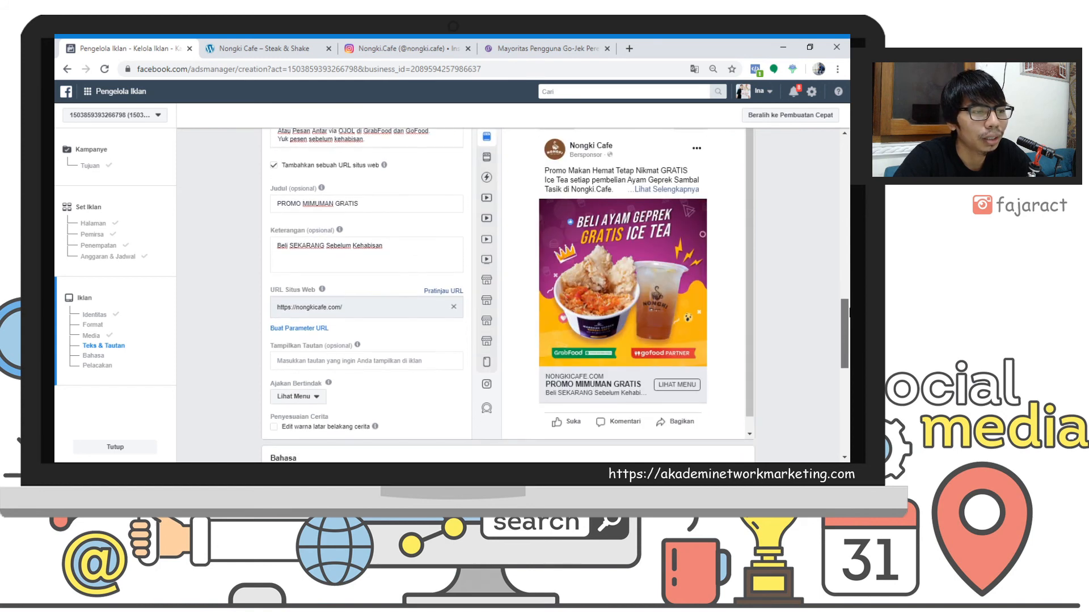
scroll(845, 317, down, 3)
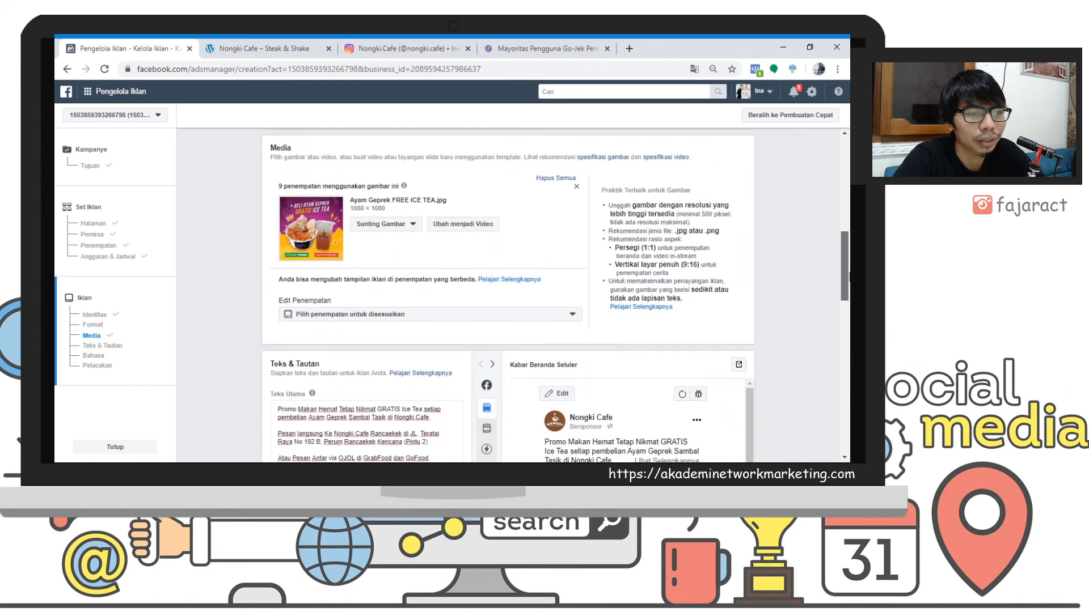
scroll(849, 315, down, 1)
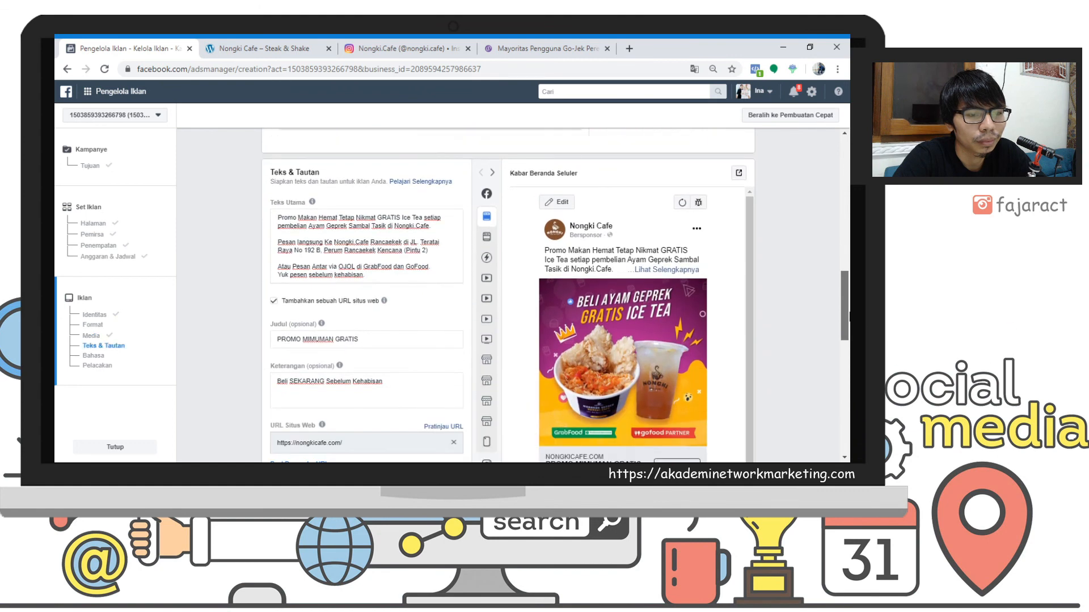
scroll(849, 317, down, 3)
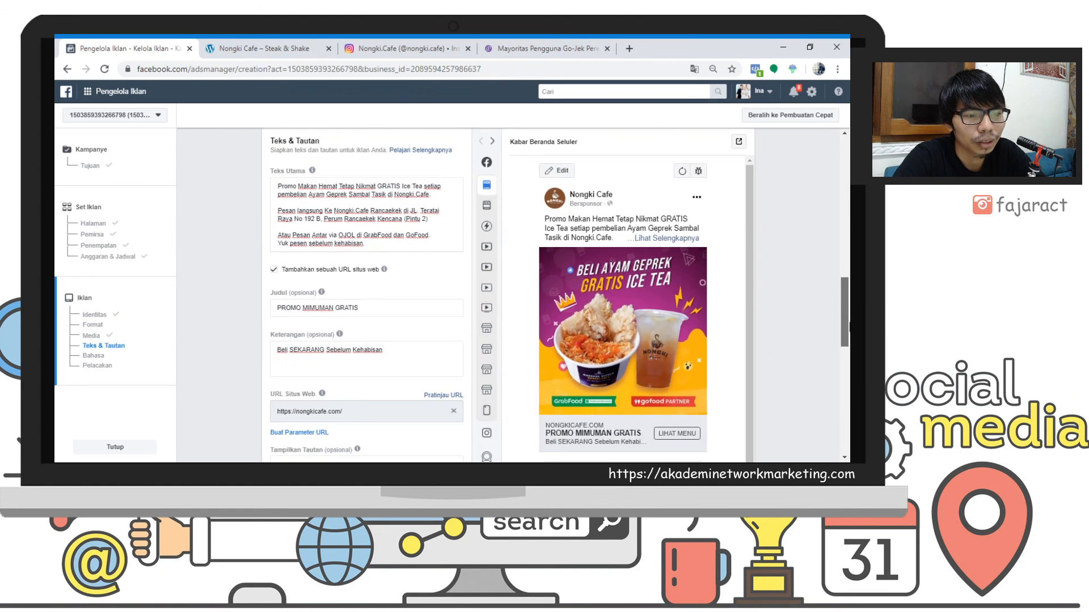
scroll(849, 345, down, 2)
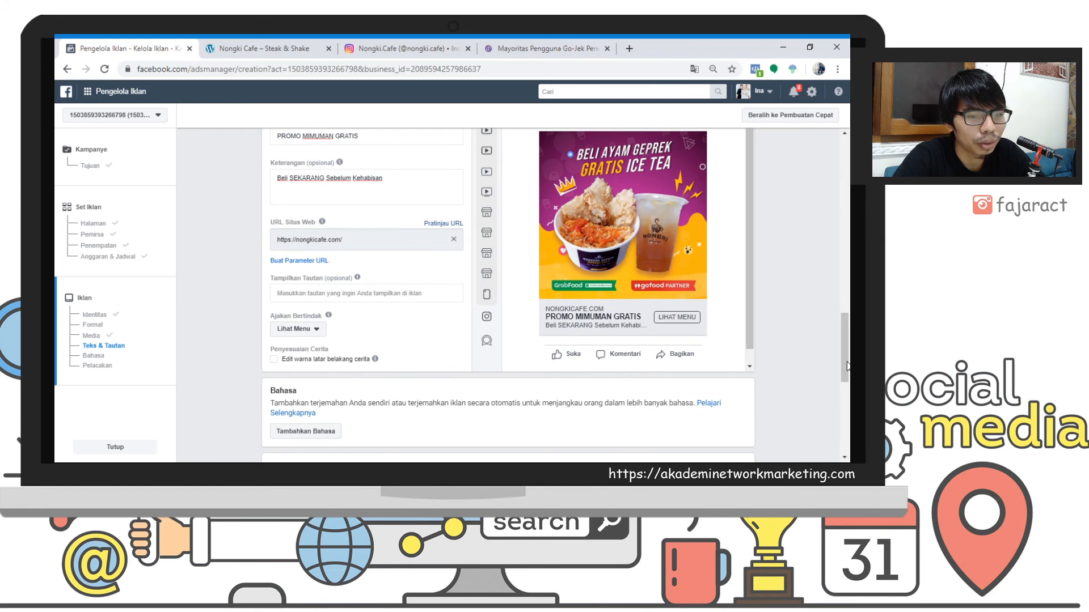
Confirm the finished ad to submit the campaign, keeping the tracking settings as they are.
drag(849, 368, 849, 439)
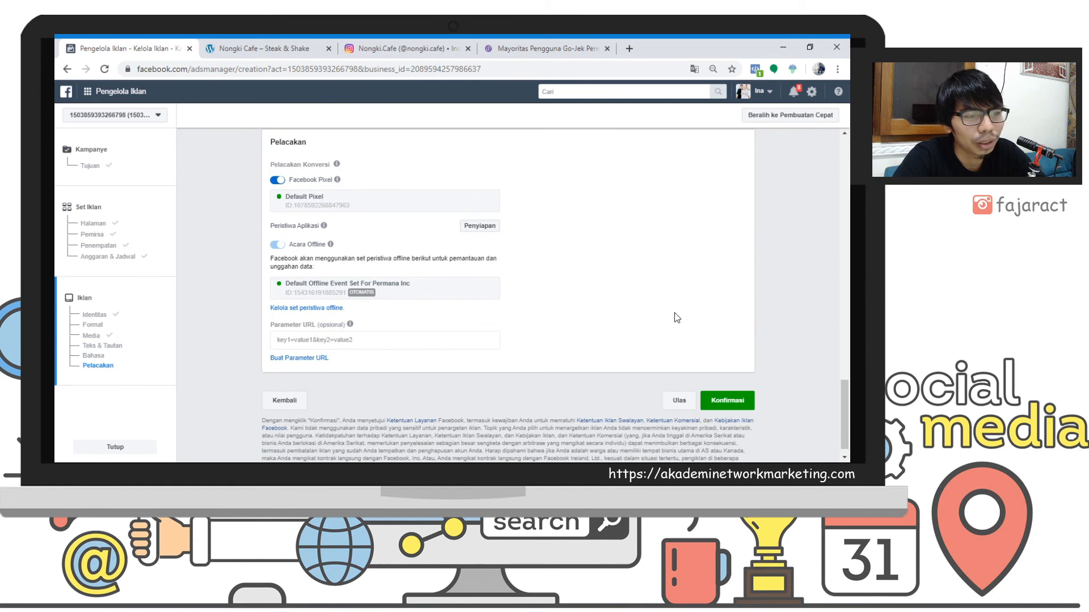
click(731, 404)
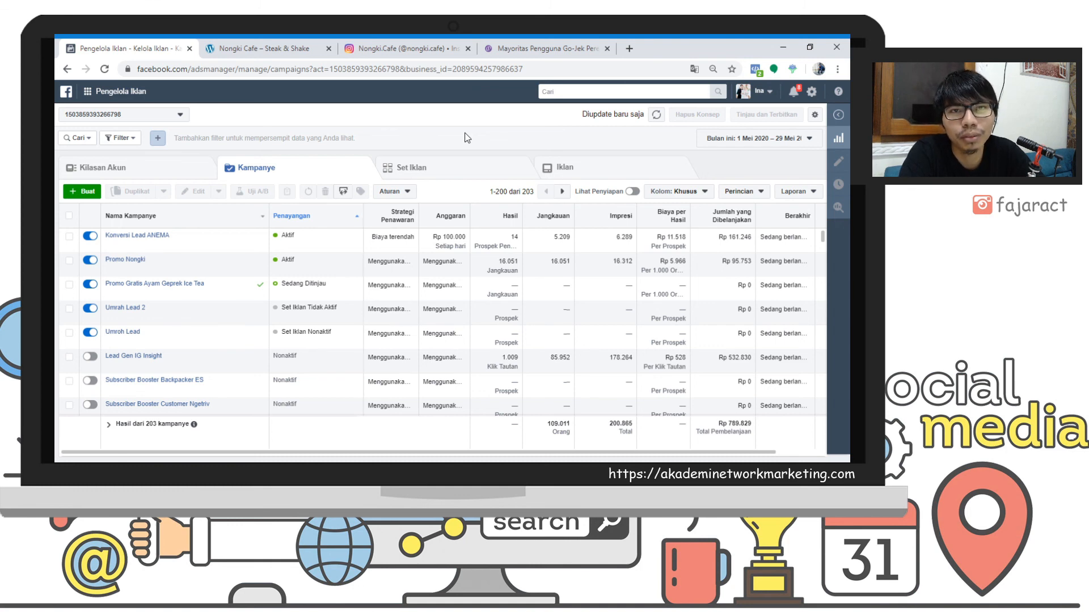
Open the ad sets of the Promo Gratis Ayam Geprek Ice Tea campaign and view the performance charts.
click(190, 286)
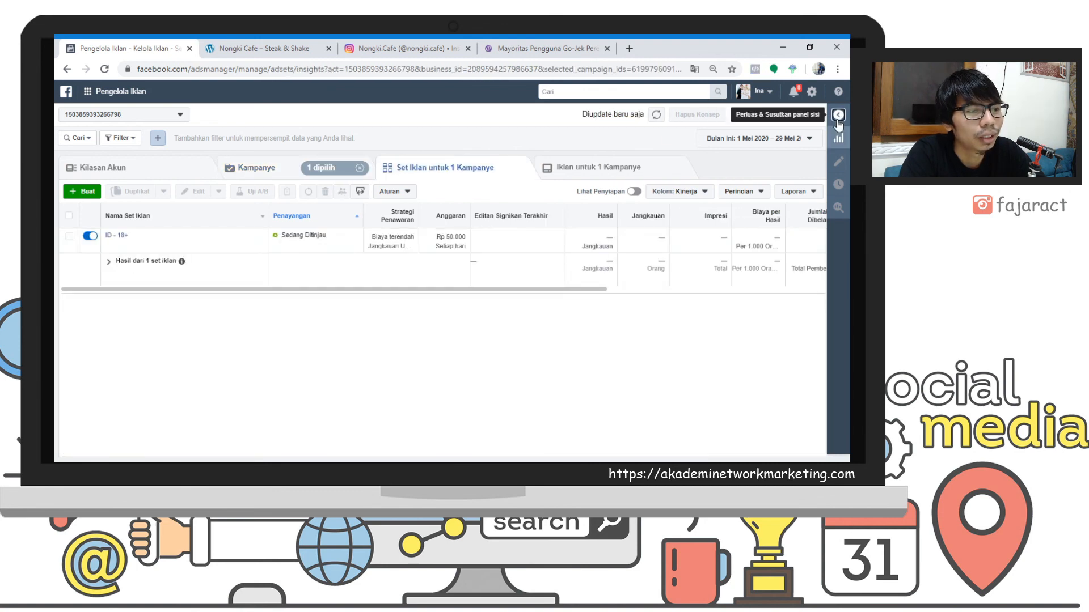
click(838, 115)
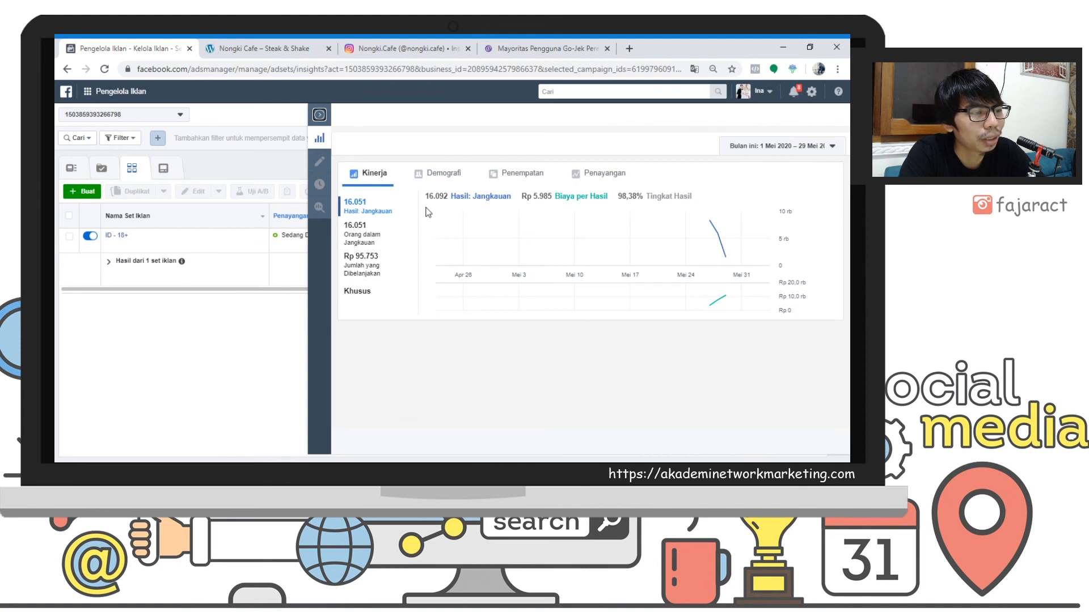
click(320, 115)
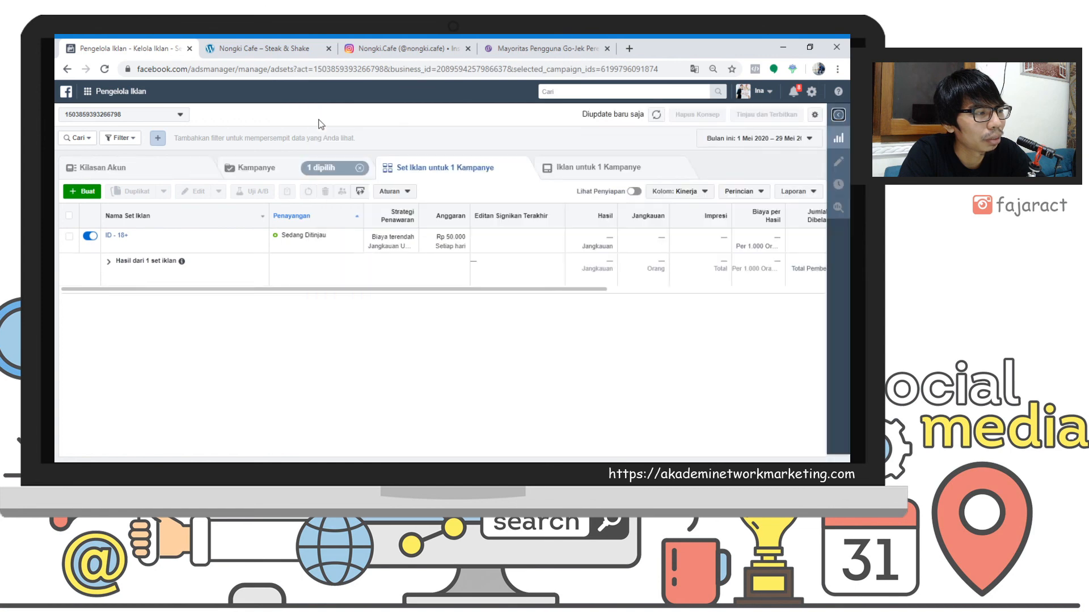
Select the campaign's ID - 18+ ad set and view the performance charts of the set and its Default Name - Jangkauan ad.
click(278, 168)
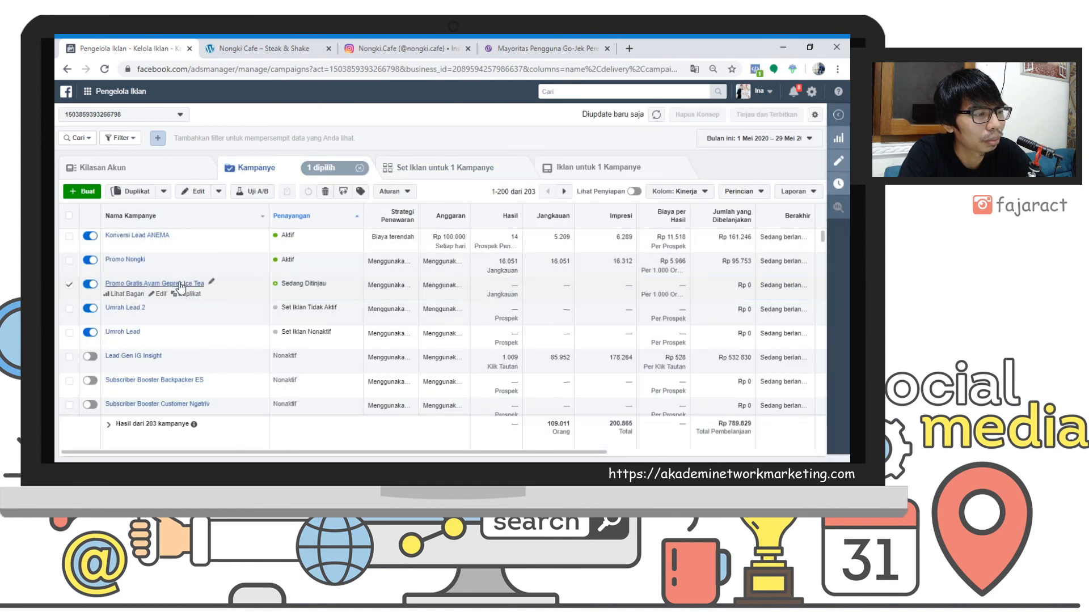
click(179, 284)
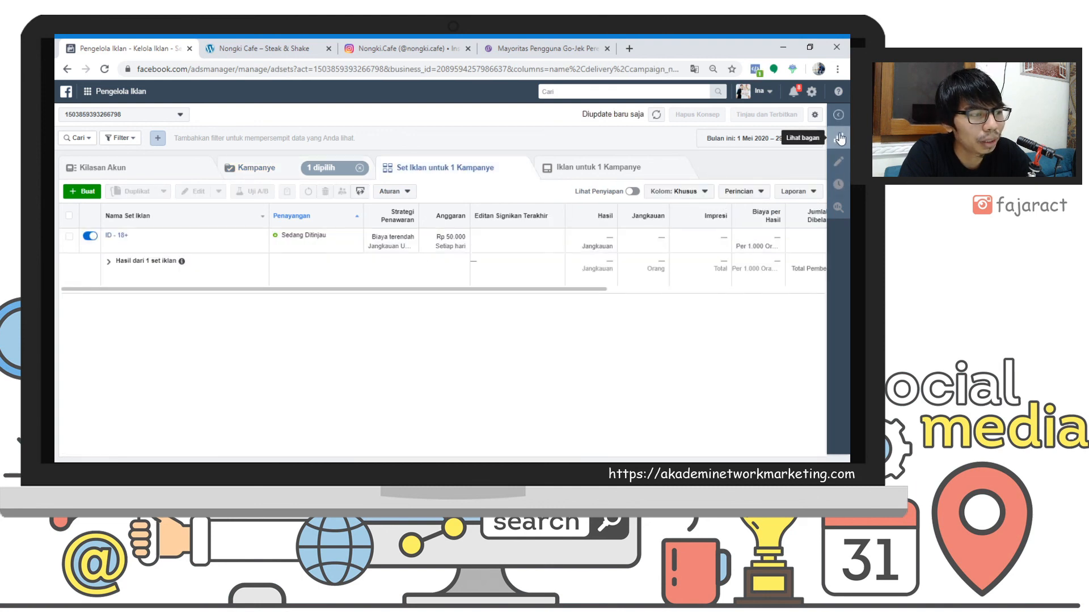
click(838, 136)
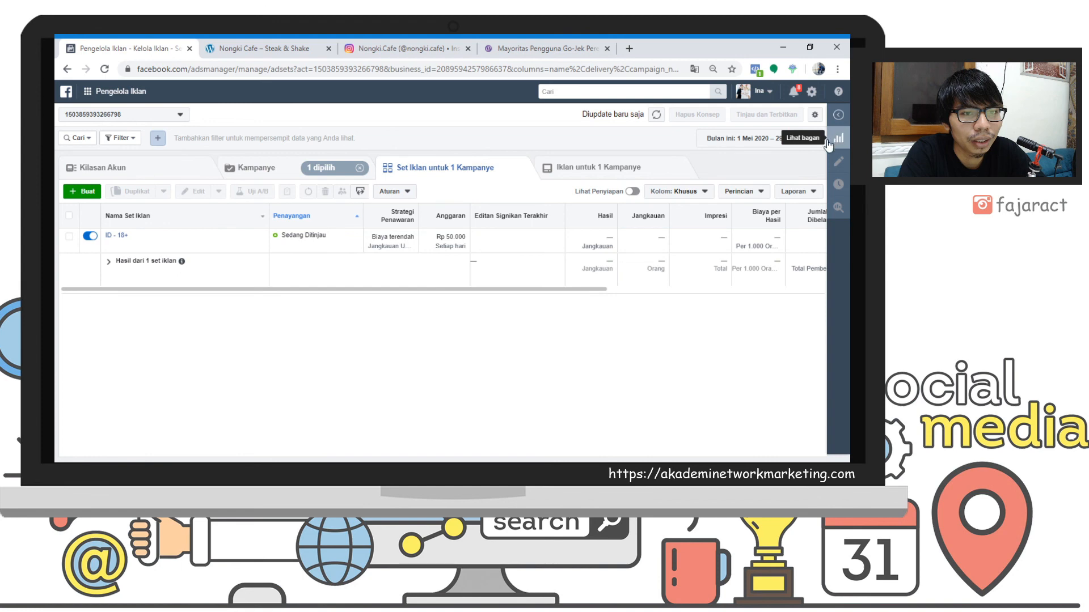
click(69, 238)
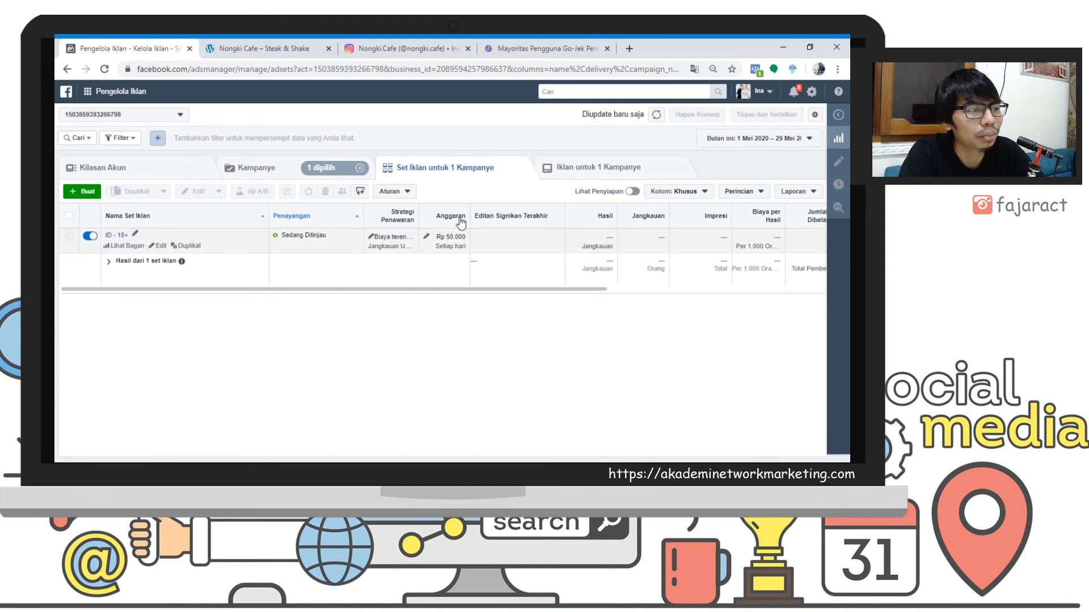
click(844, 138)
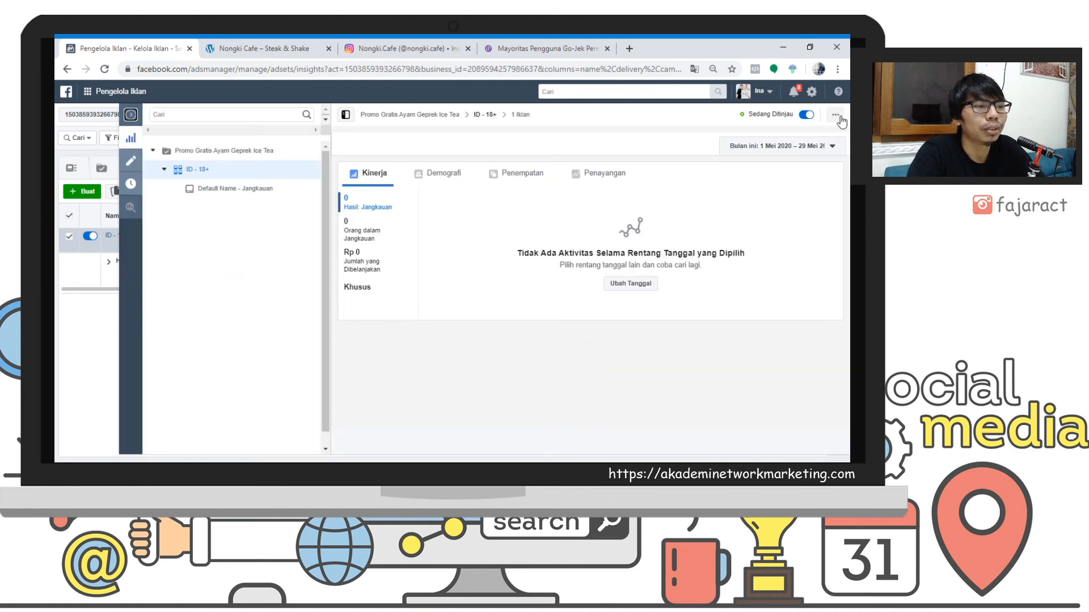
click(224, 193)
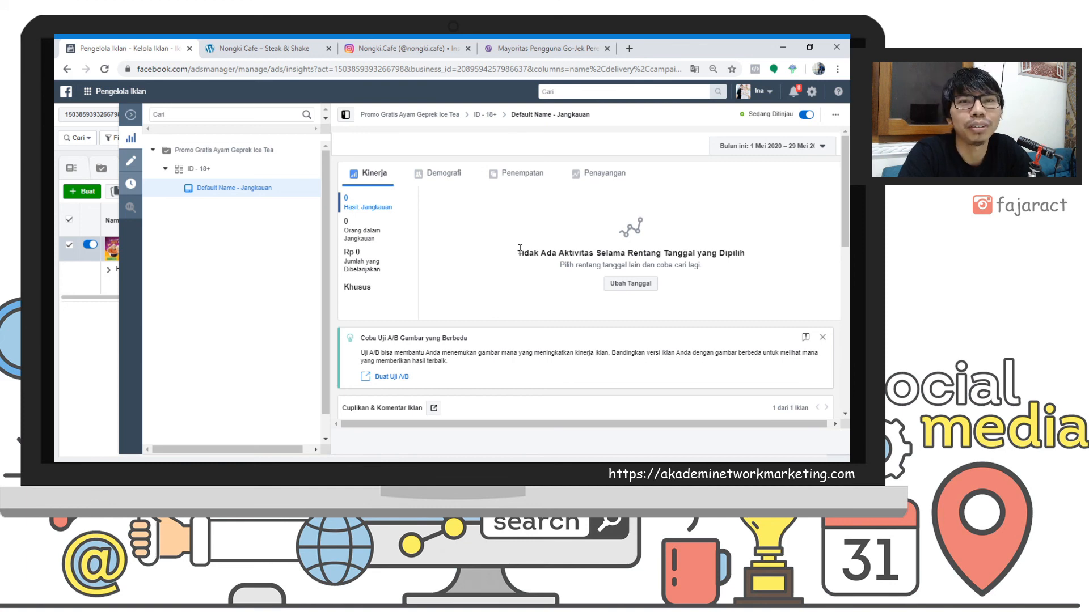
click(130, 117)
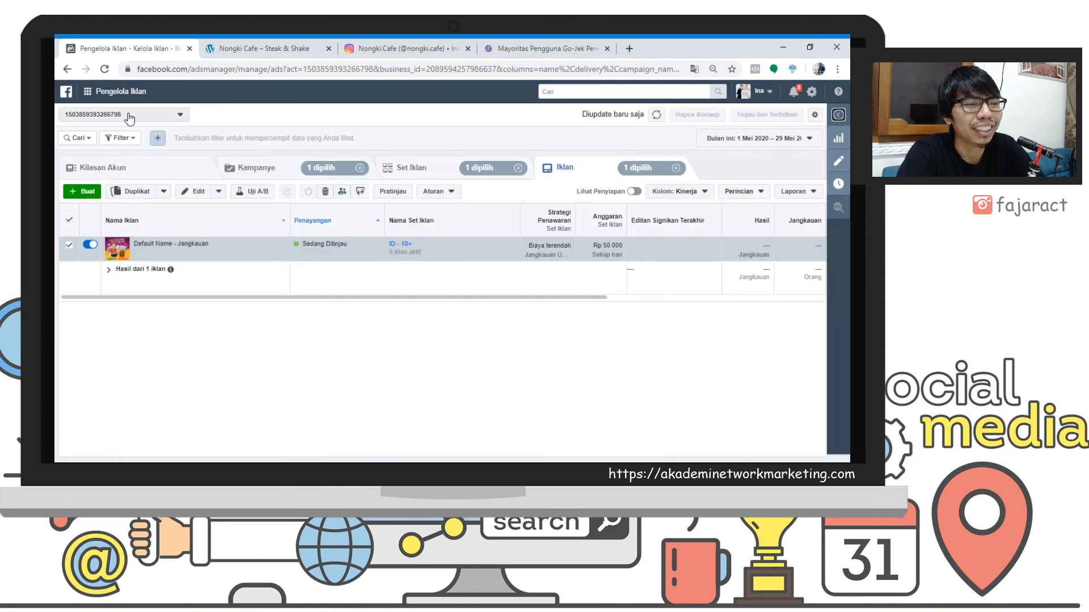